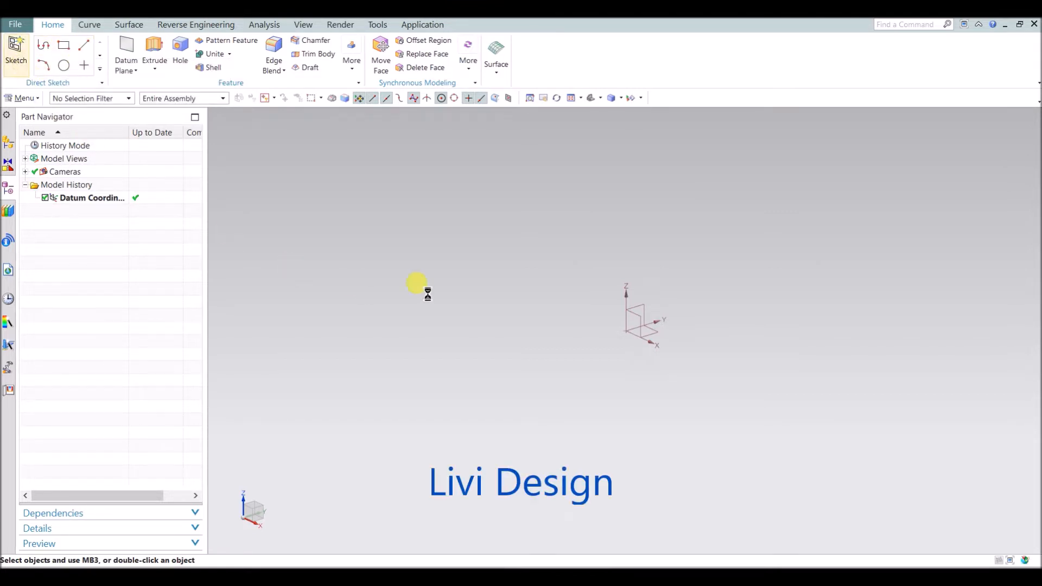
- Start a sketch on the XY plane and draw a horizontal line about 112 mm long above the origin
click(660, 339)
click(969, 303)
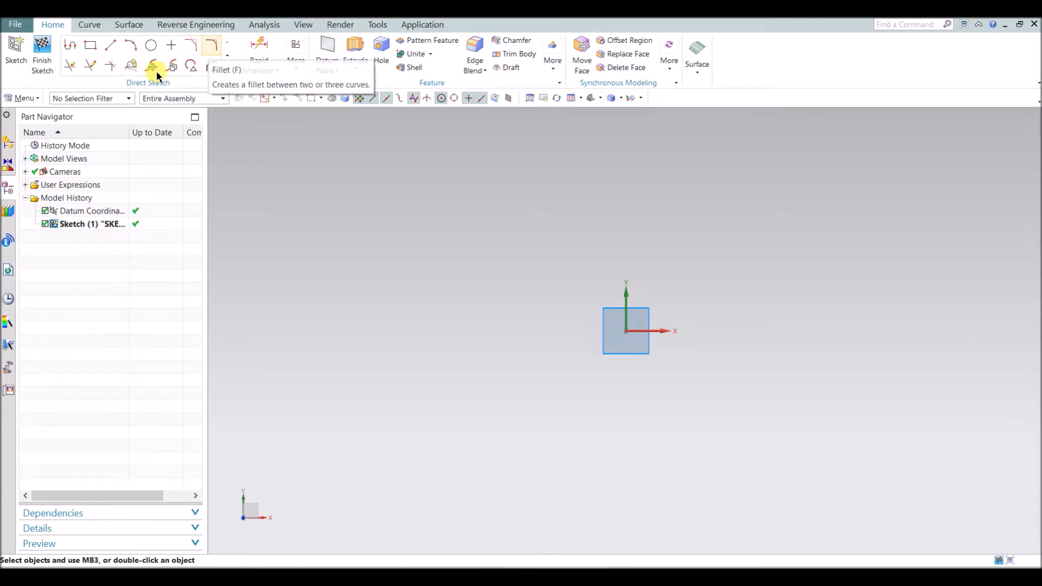
click(117, 51)
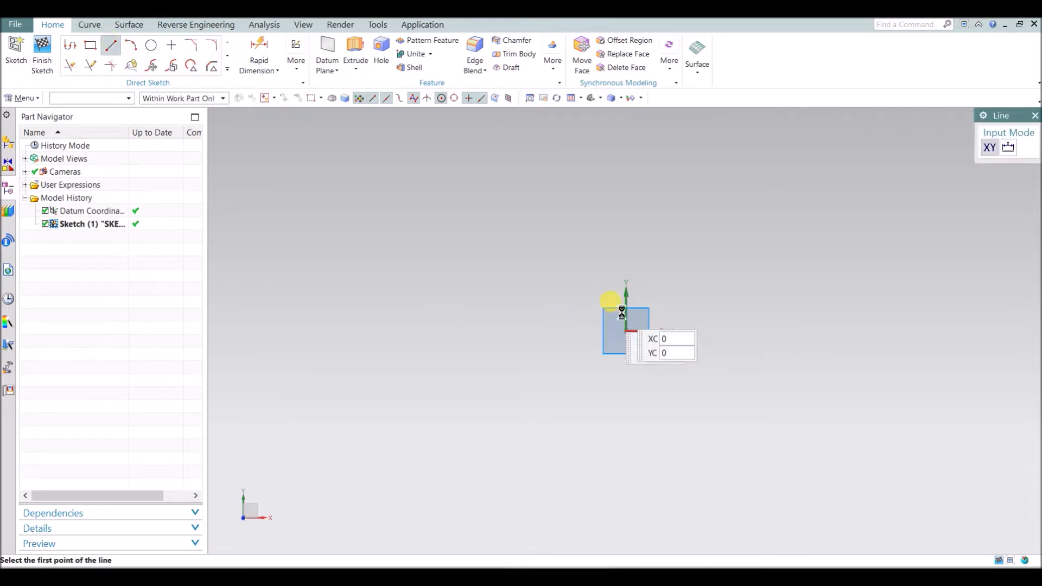
click(437, 224)
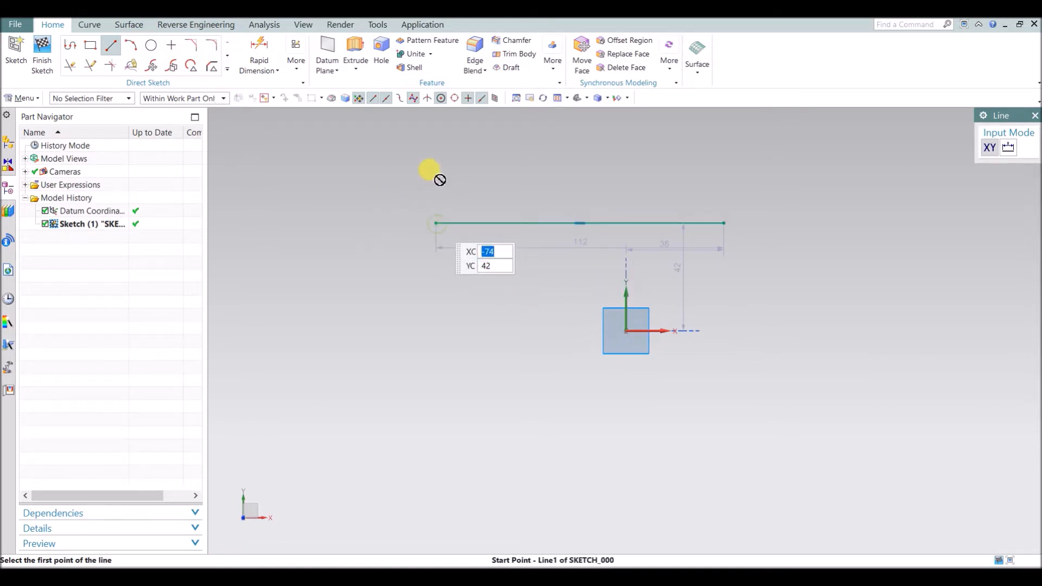
right_click(523, 200)
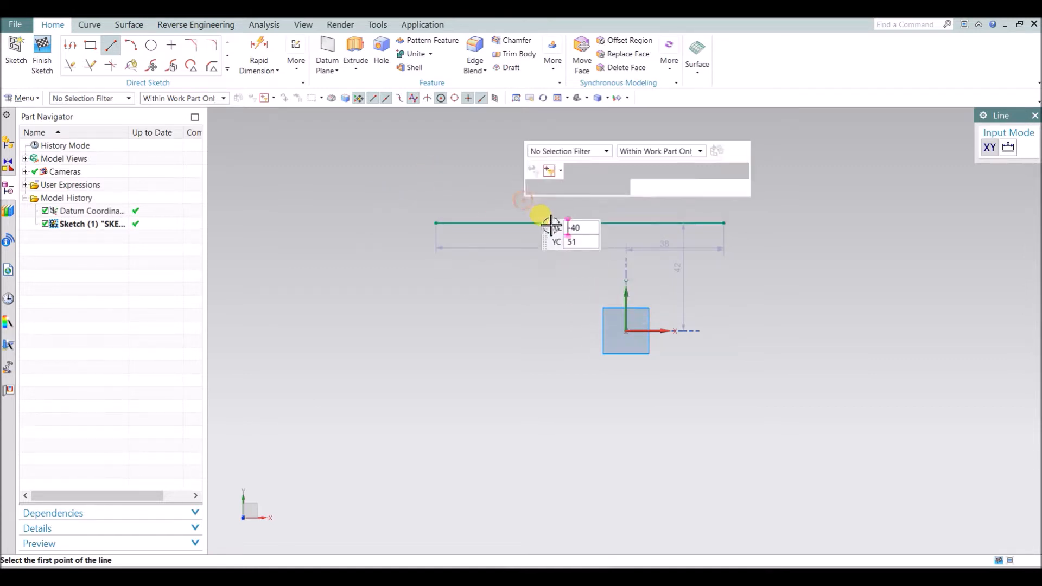
click(547, 225)
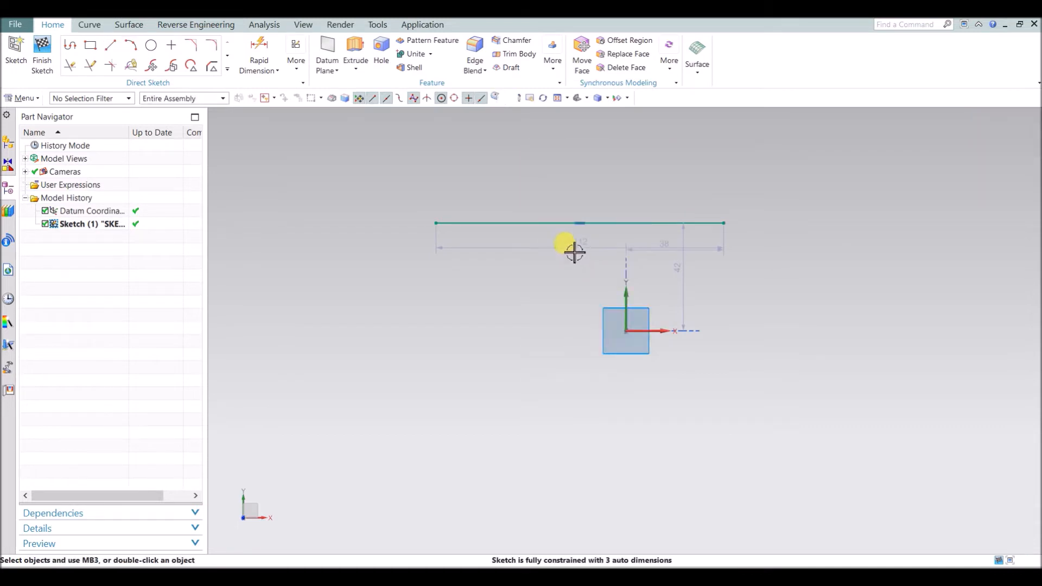
- Reposition the line's length, height and horizontal offset dimensions so they sit clear of the line
drag(578, 248, 578, 188)
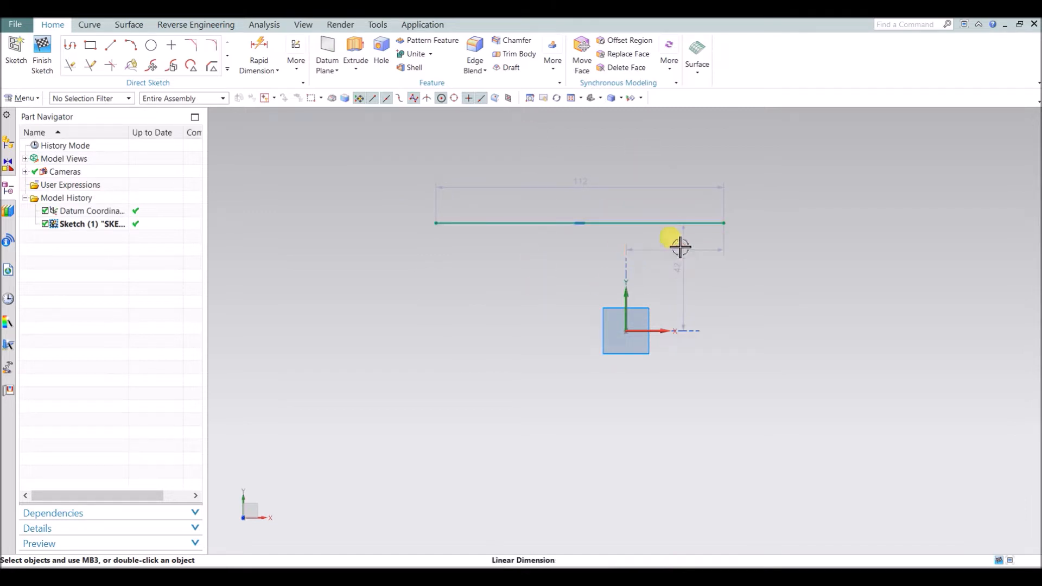
drag(686, 261, 734, 261)
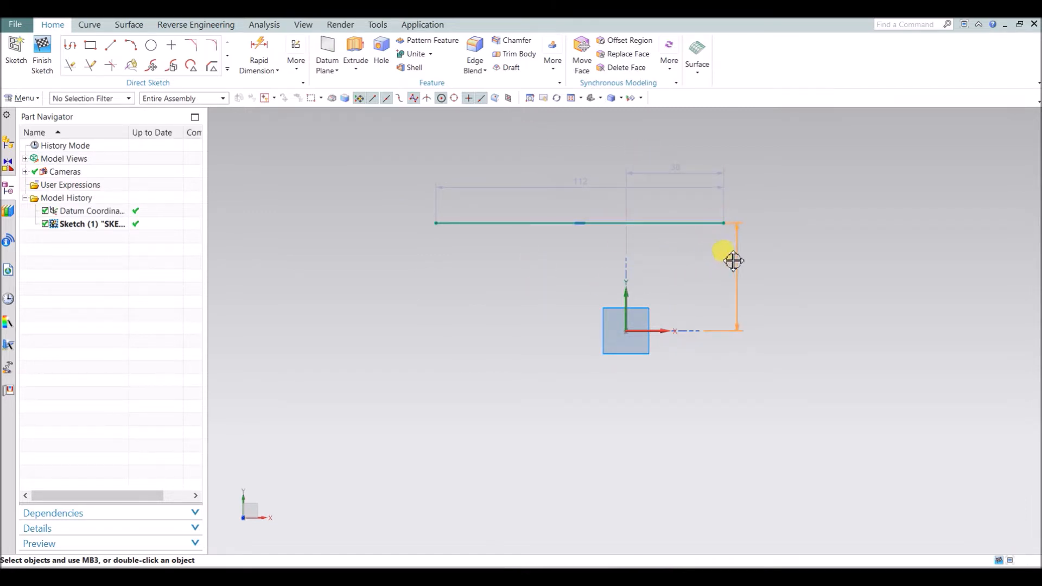
drag(652, 170, 676, 259)
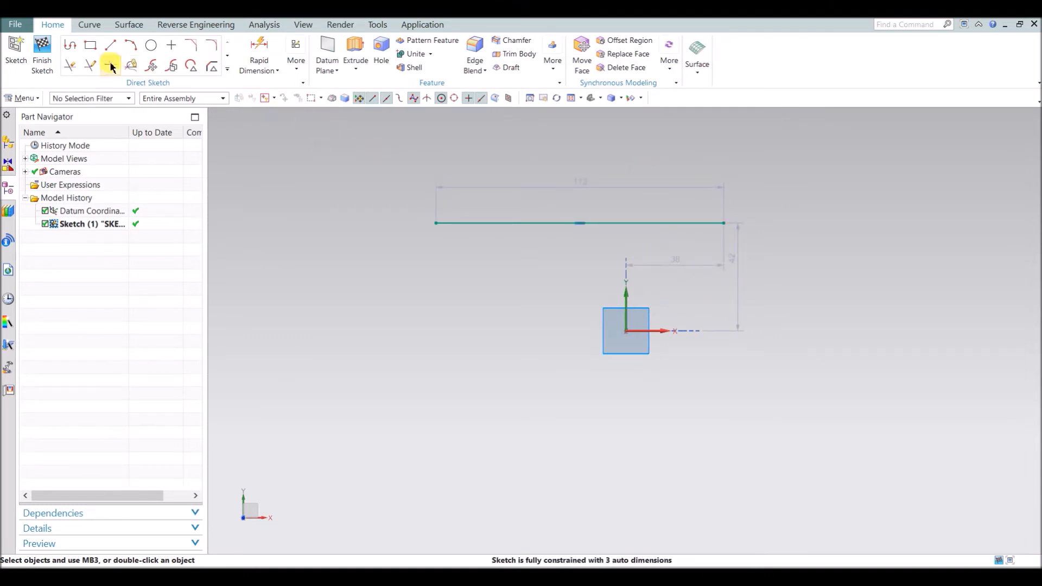
- Draw a three-point arc of about 57.4 mm radius below the line, joining its two endpoints through the origin
click(125, 54)
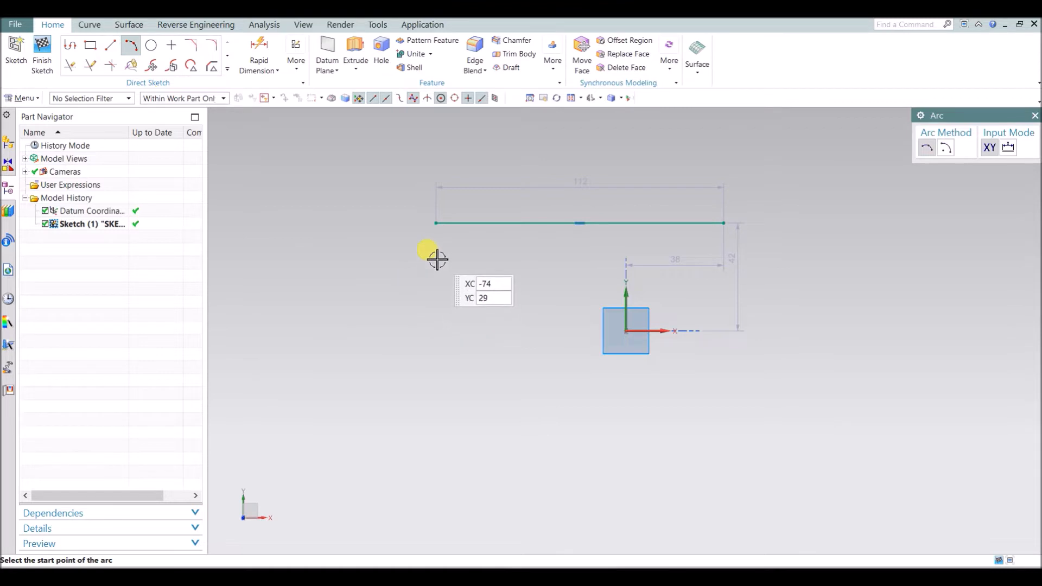
click(434, 223)
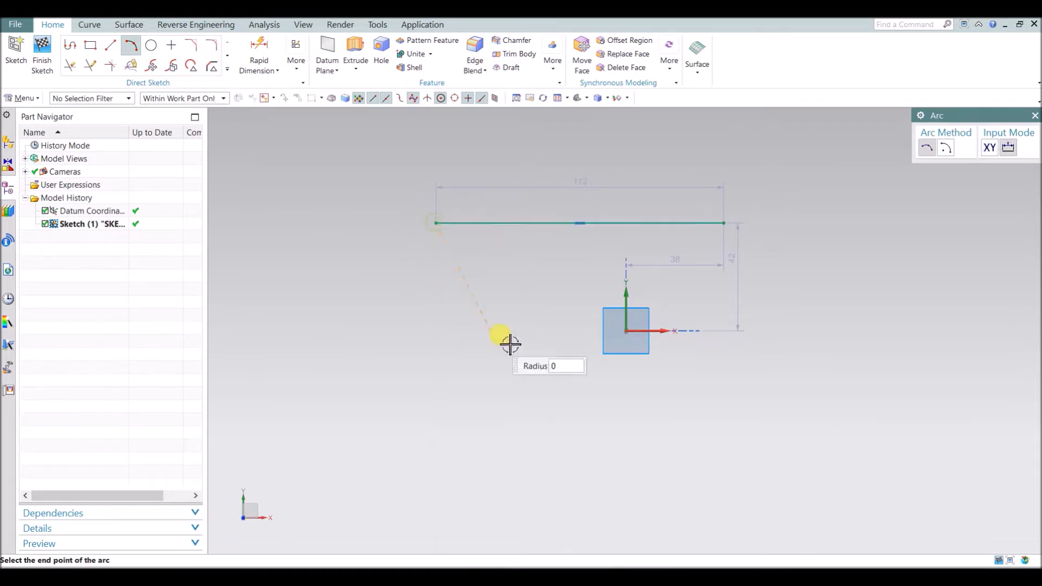
click(725, 223)
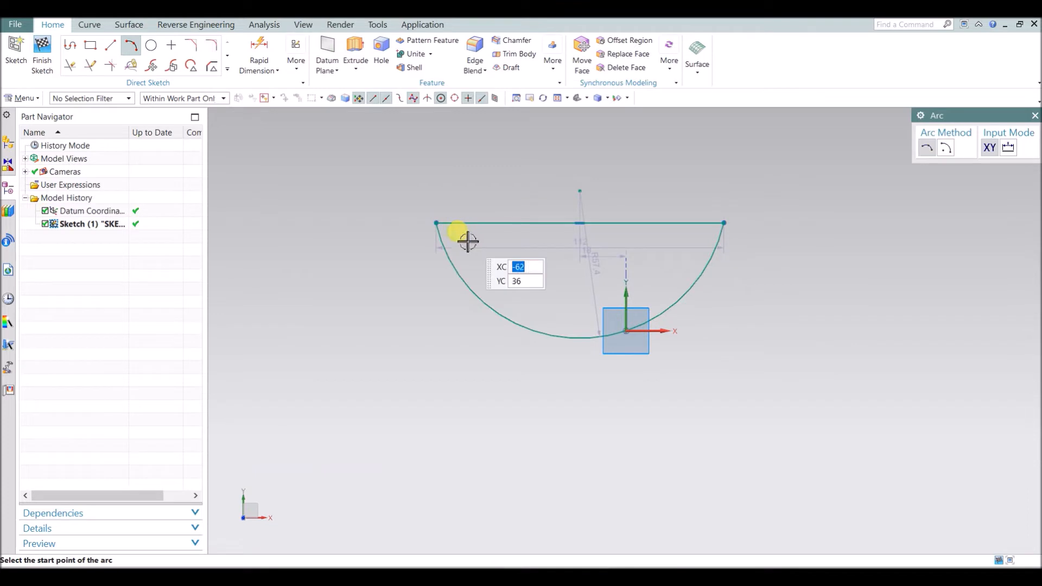
click(132, 55)
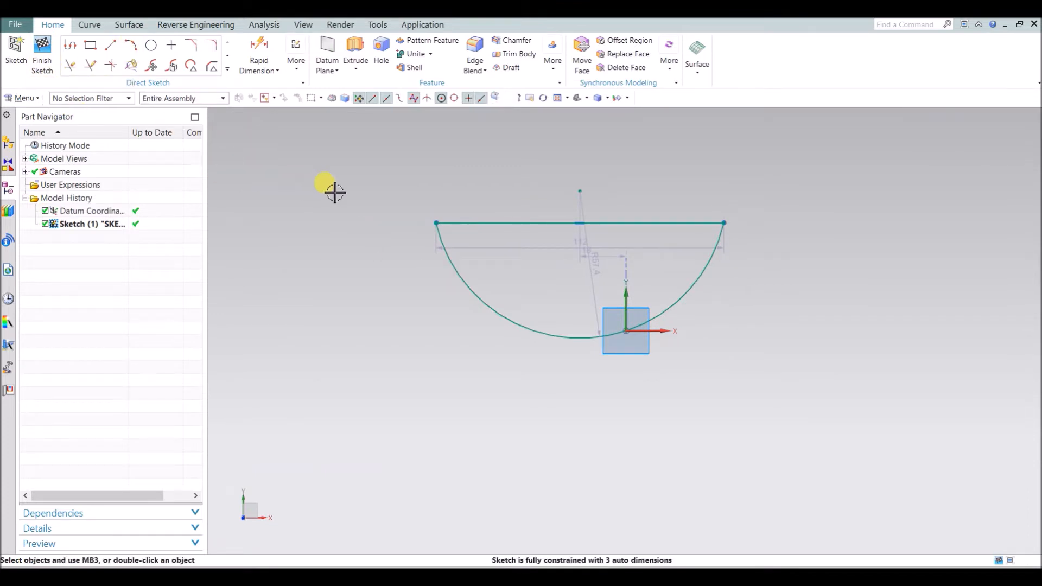
- Draw a separate three-point arc with a 50 mm radius above the horizontal line, bulging upward
click(132, 45)
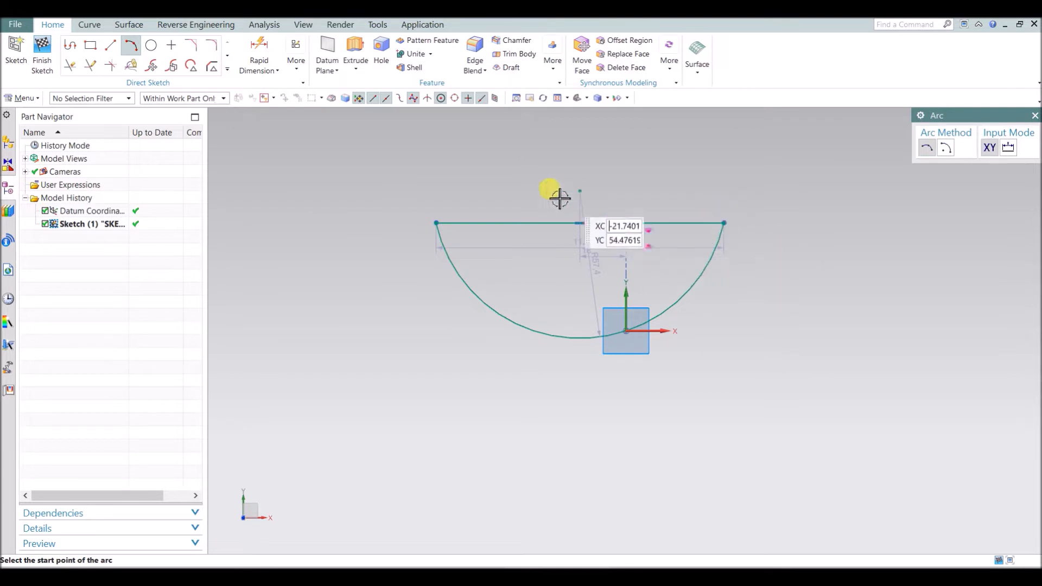
click(401, 194)
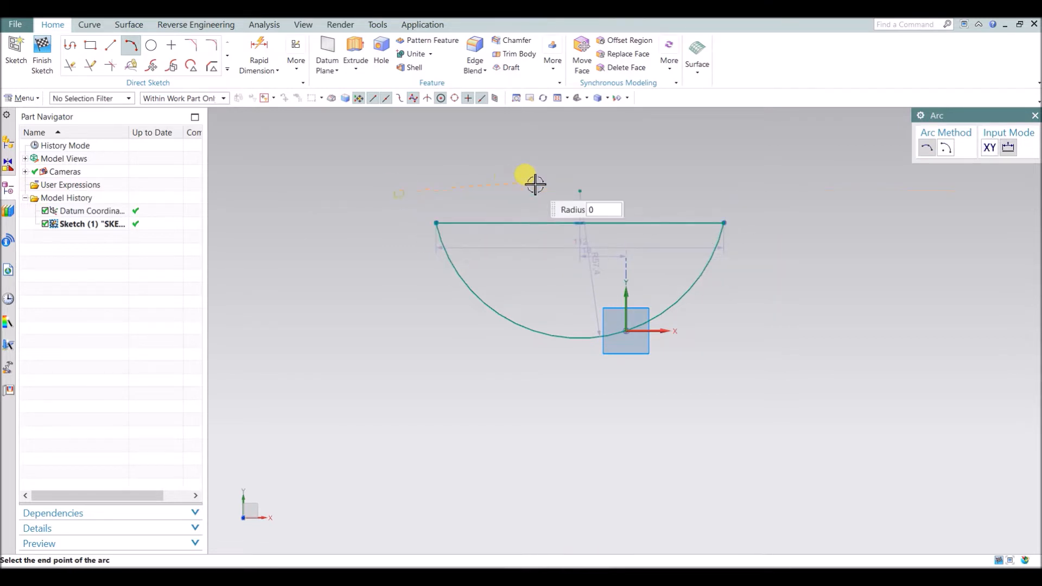
click(645, 166)
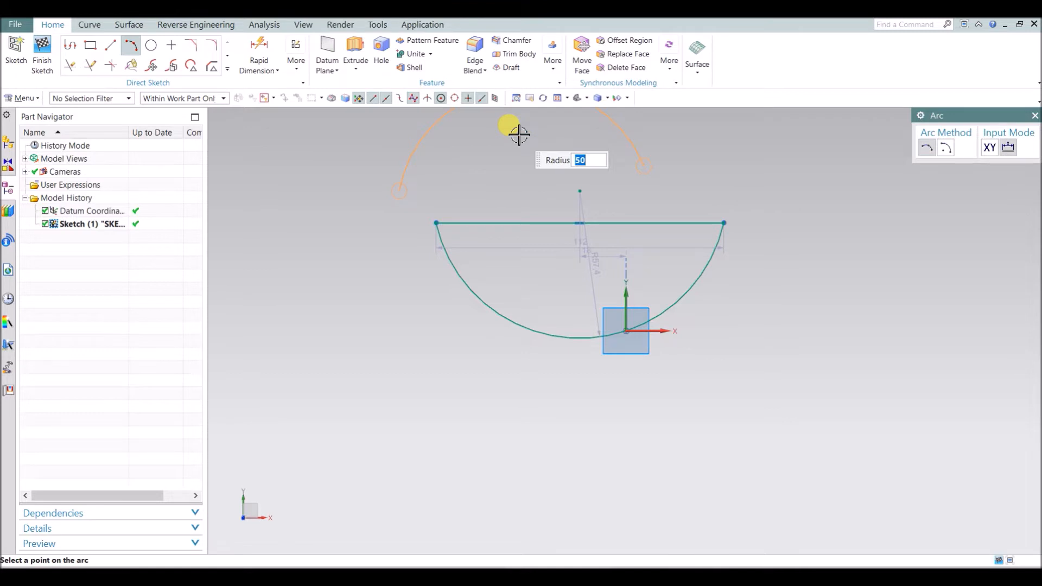
- Draw an arc by center and endpoints, centered on the line's left endpoint, with radius 50 mm and sweep angle 45°
click(945, 149)
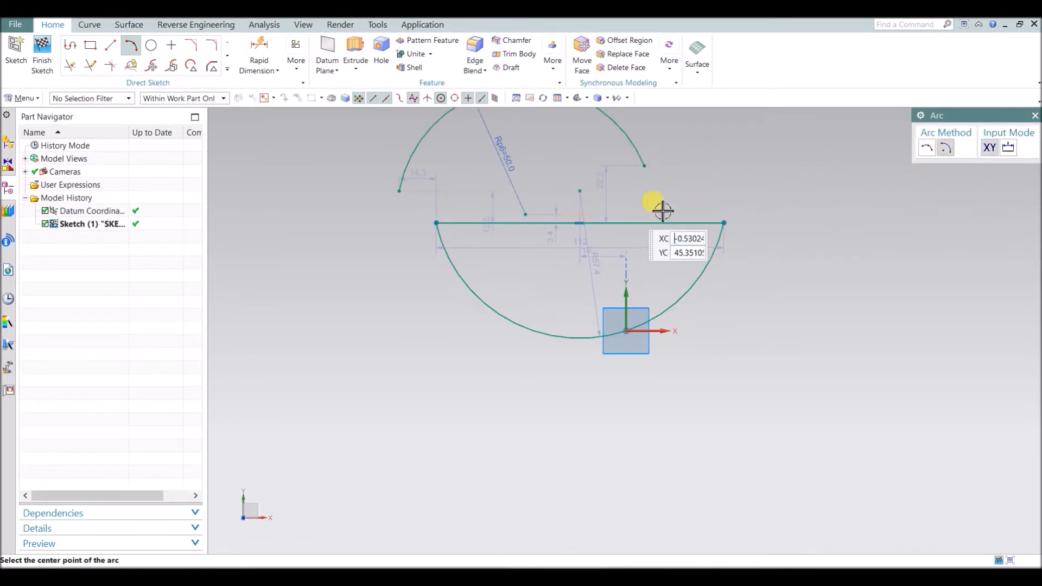
click(437, 223)
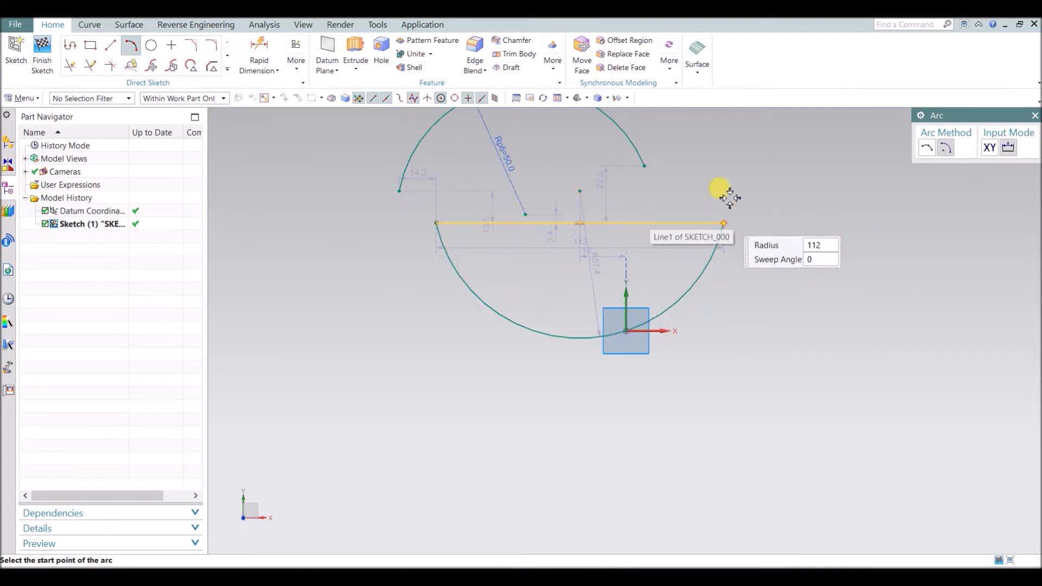
text(50)
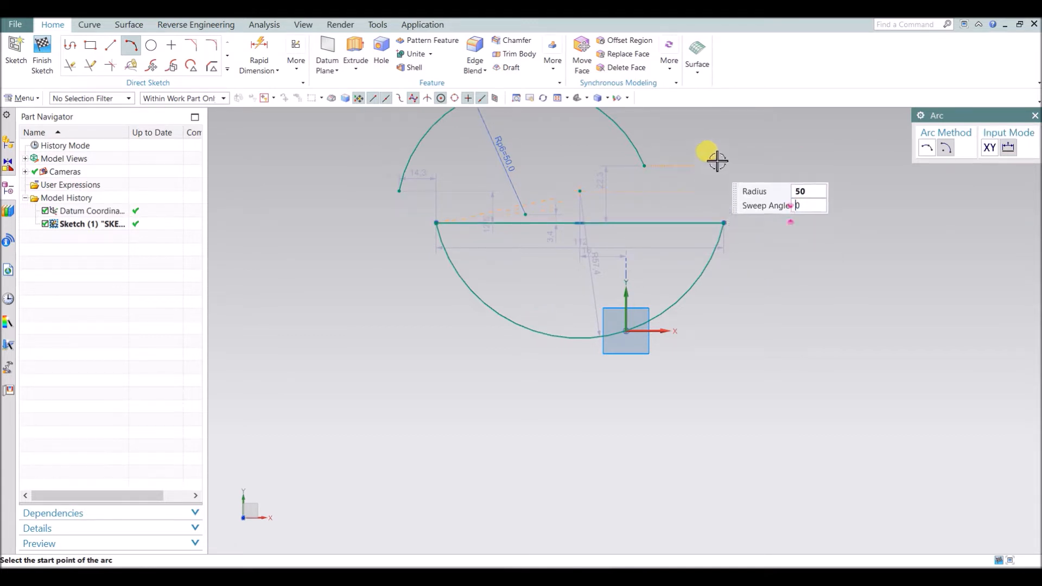
click(727, 220)
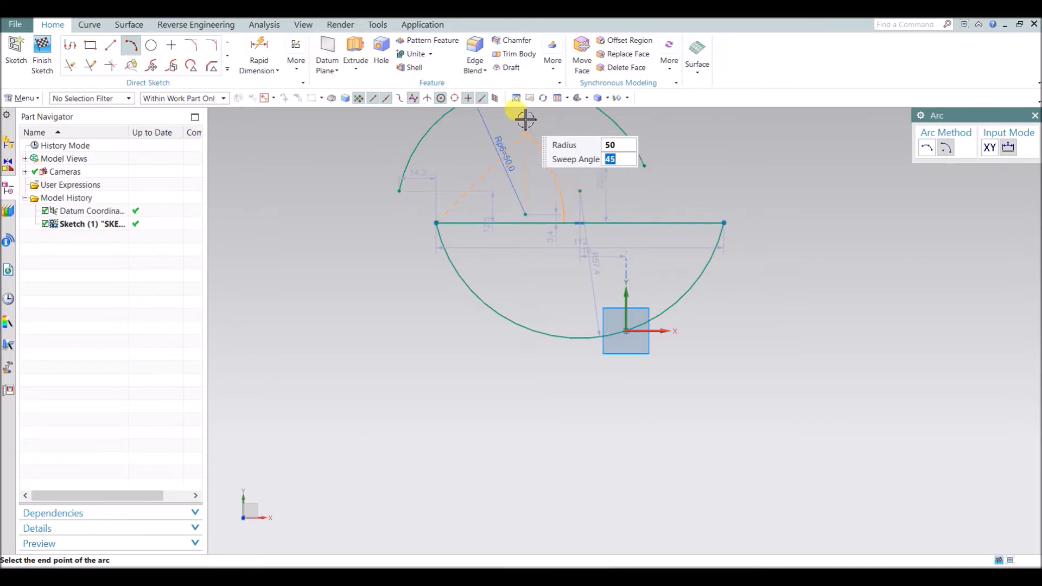
scroll(549, 156, up, 2)
scroll(616, 166, down, 1)
mouse_move(631, 173)
shift+middle_down()
mouse_move(652, 205)
mouse_move(668, 271)
shift+middle_up()
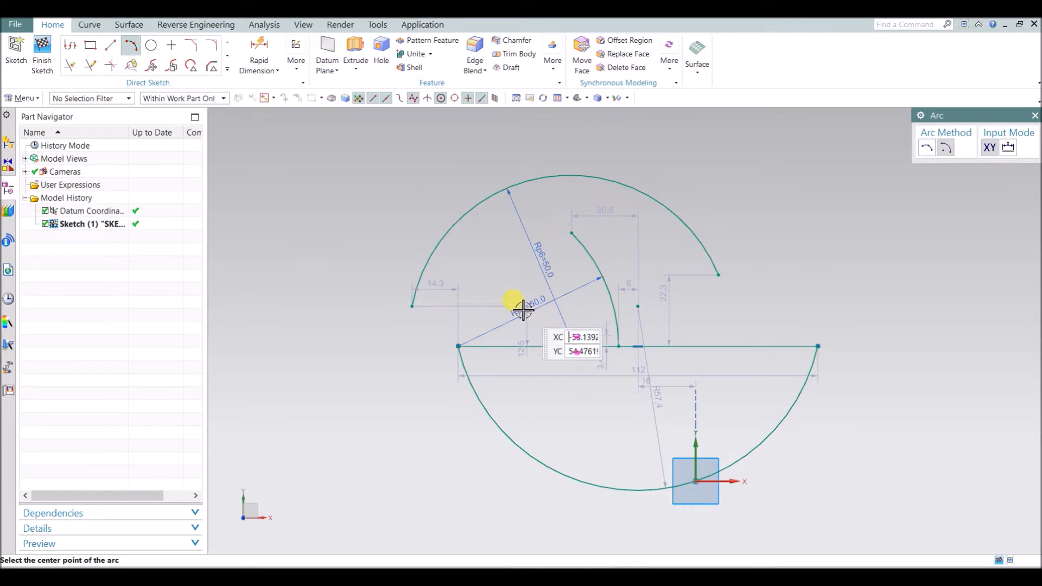
- Draw a line from the upper end of the 45° arc to the left endpoint of the horizontal line
click(113, 46)
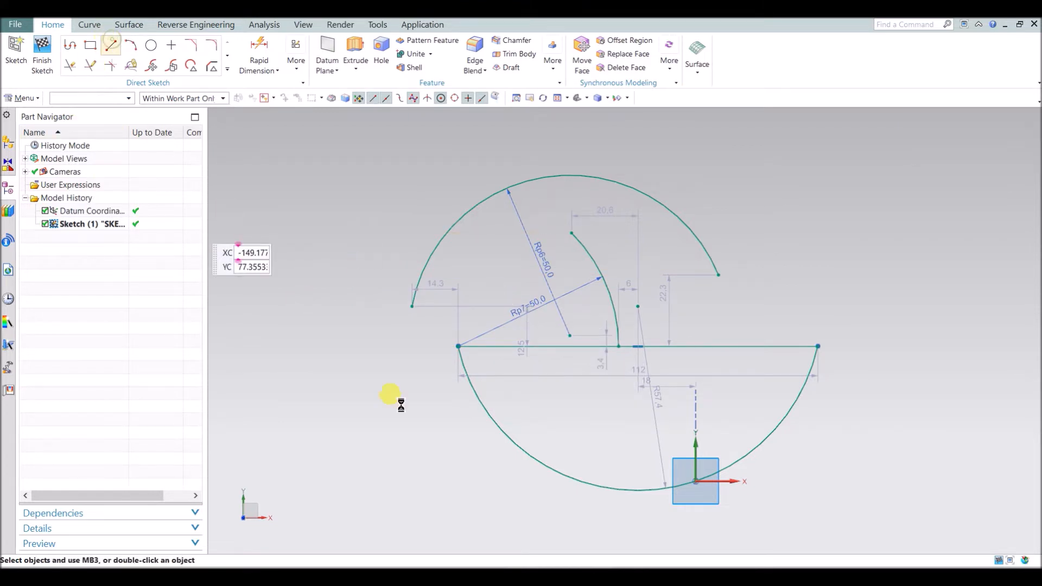
click(571, 234)
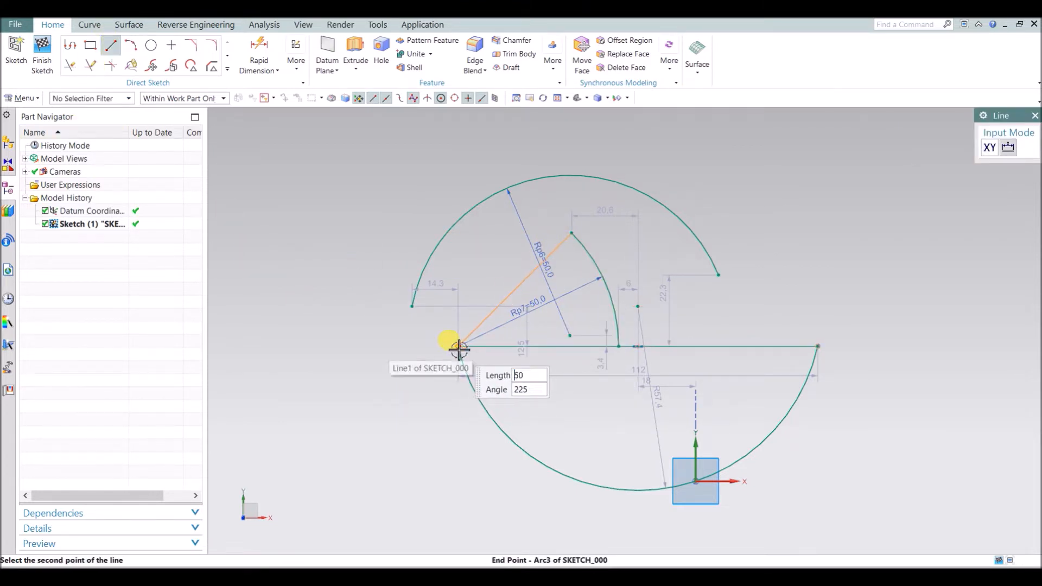
click(459, 348)
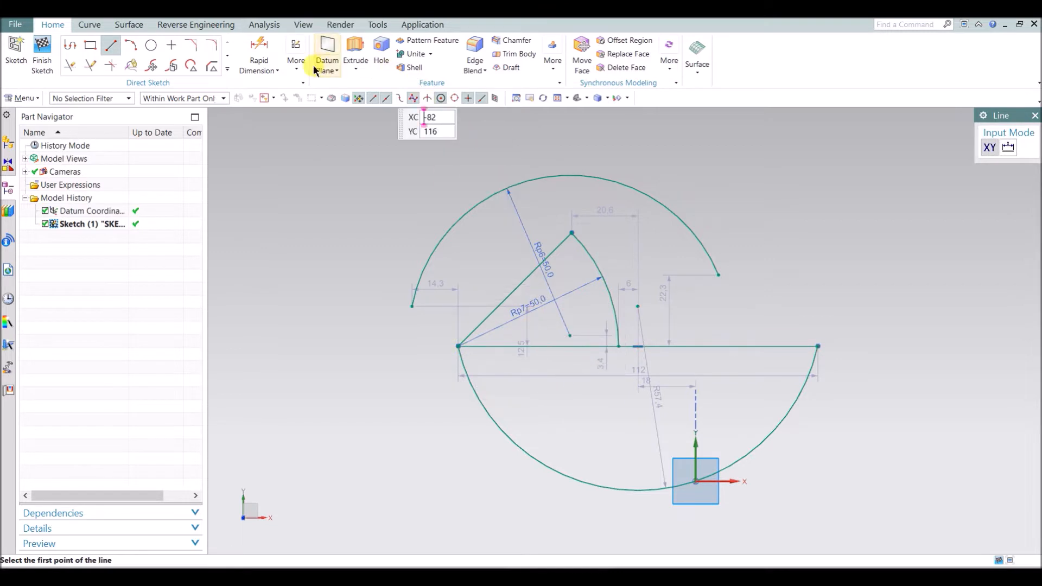
- Add an angular dimension between the slanted line and the horizontal line, placed outside the upper arc
click(270, 70)
click(271, 120)
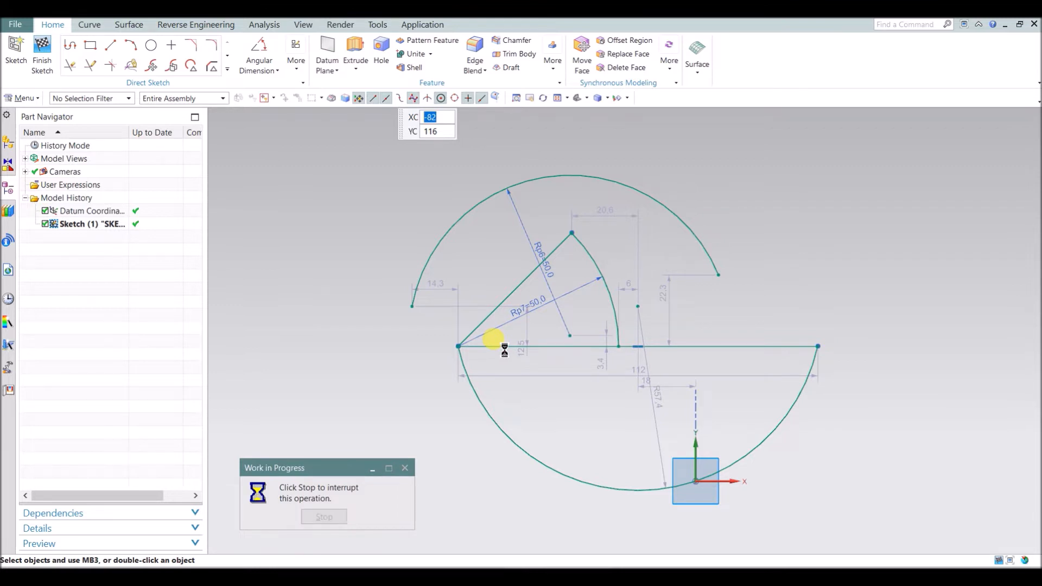
click(510, 296)
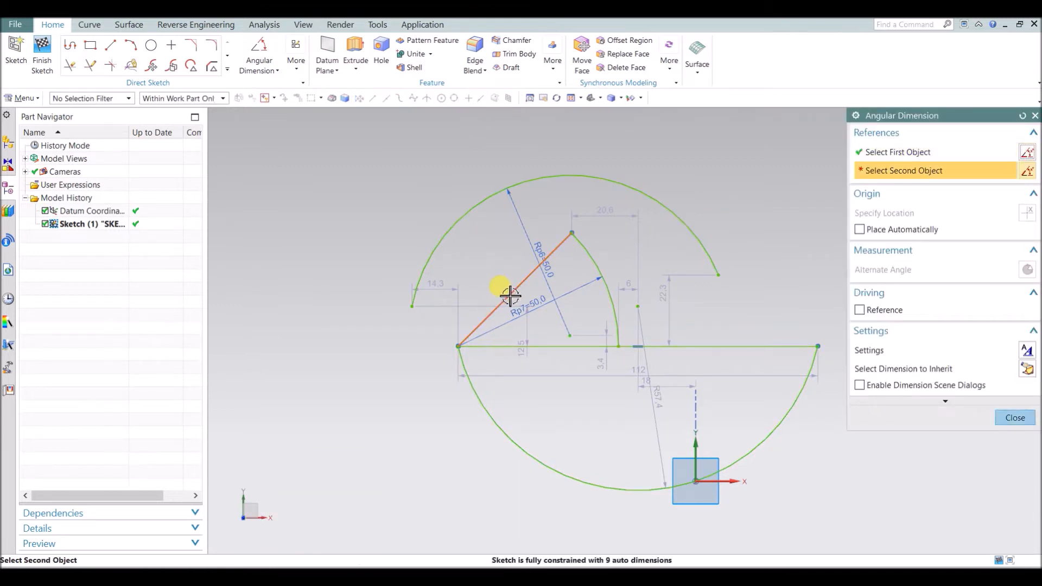
click(564, 297)
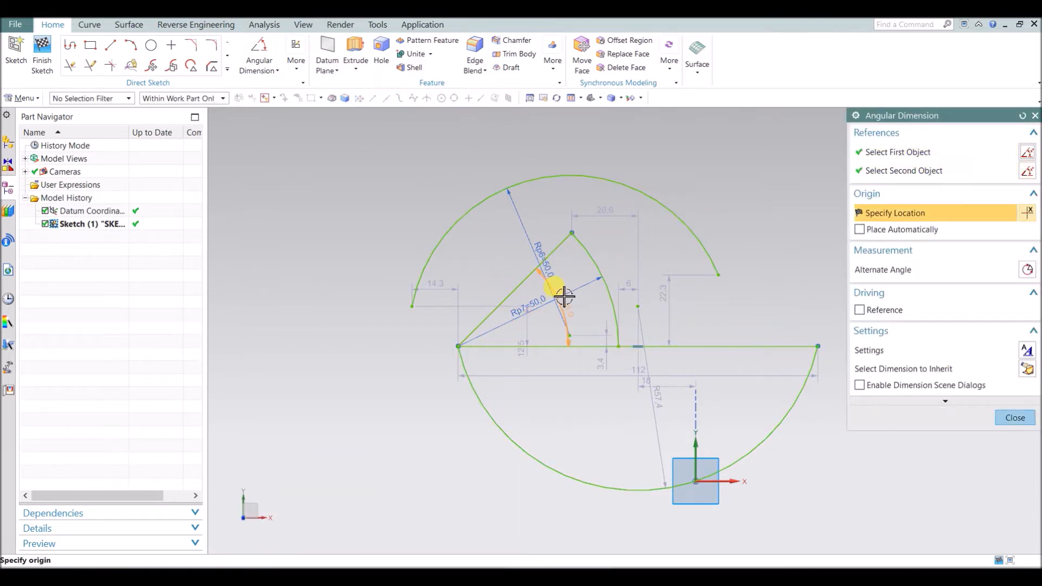
click(794, 294)
click(1016, 417)
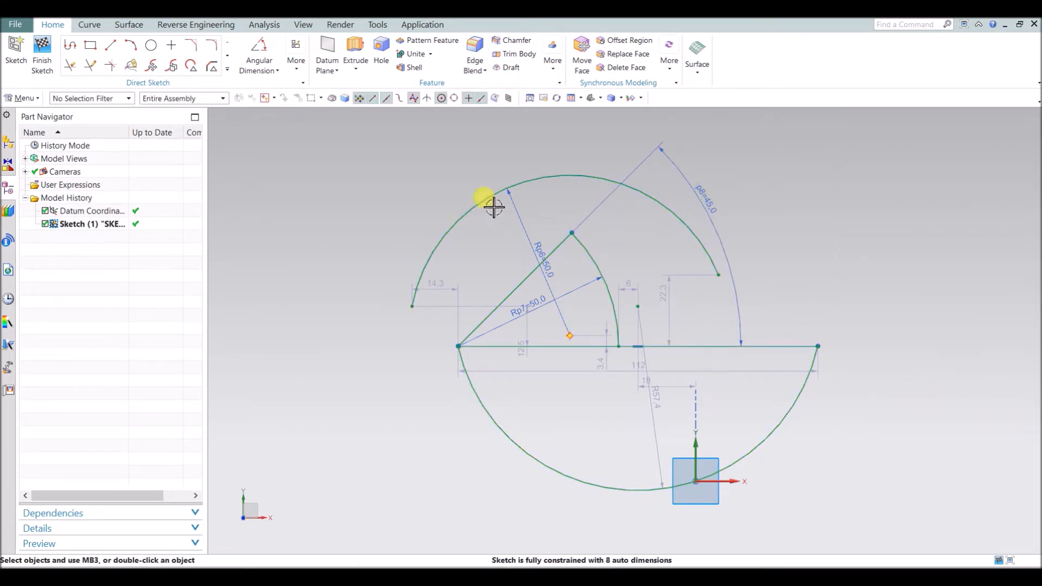
- Draw a 10 mm diameter circle centered on the right endpoint of the horizontal line
click(156, 48)
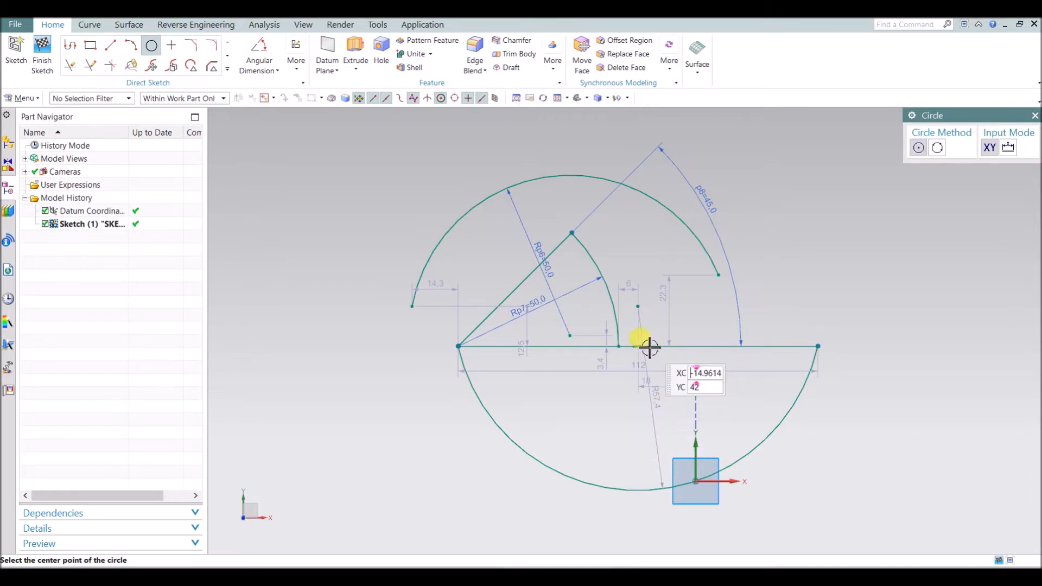
click(818, 346)
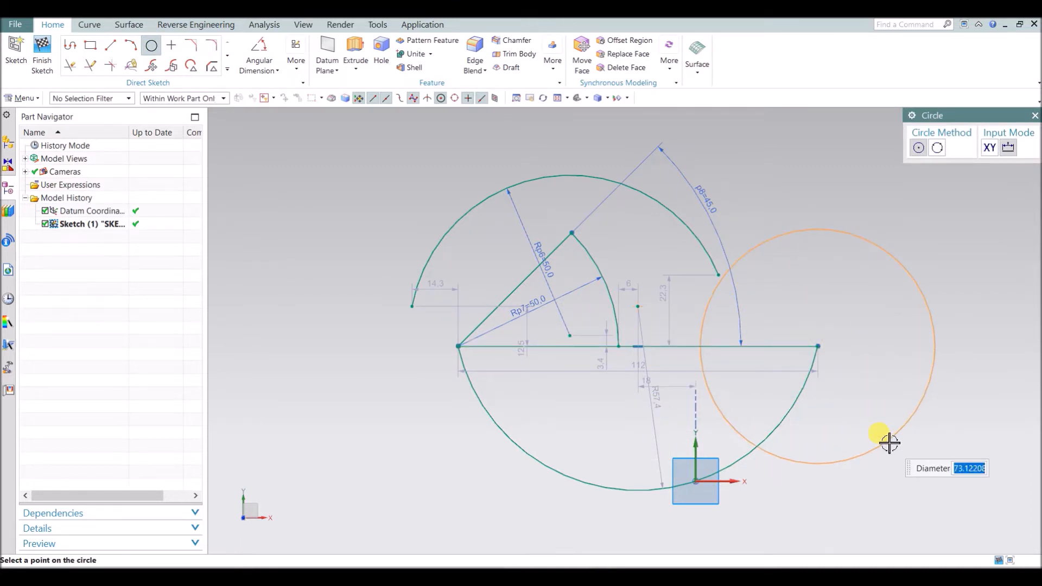
key(Return)
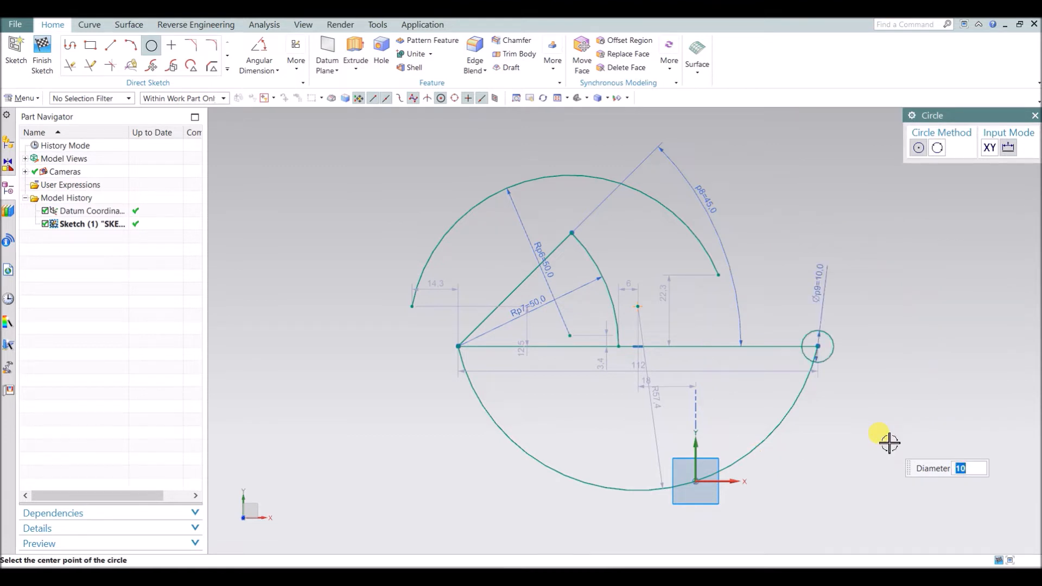
- Draw a three-point circle through both endpoints of the upper arc, with a diameter of 115 mm
click(937, 148)
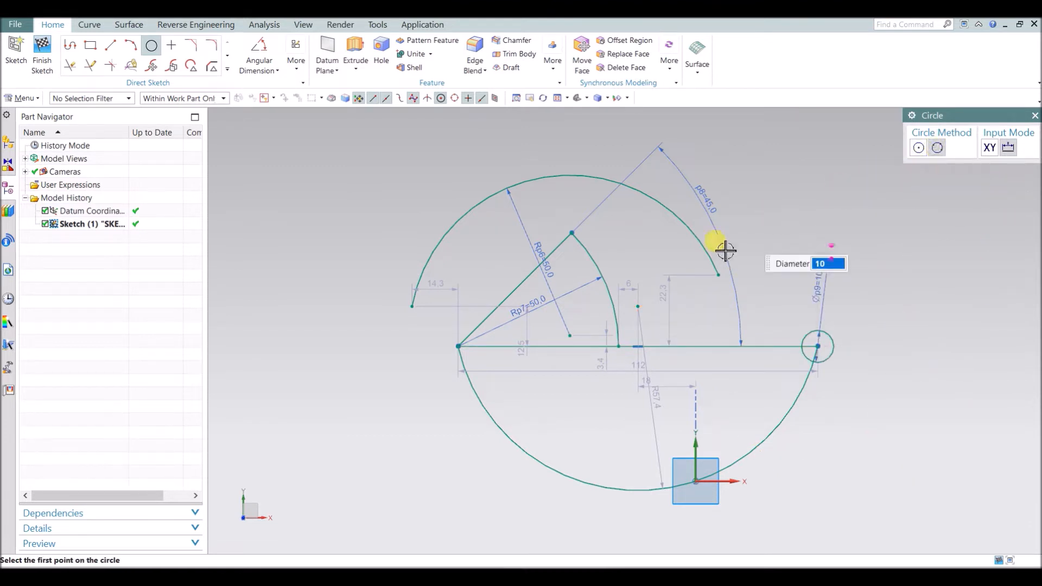
click(413, 308)
key(Escape)
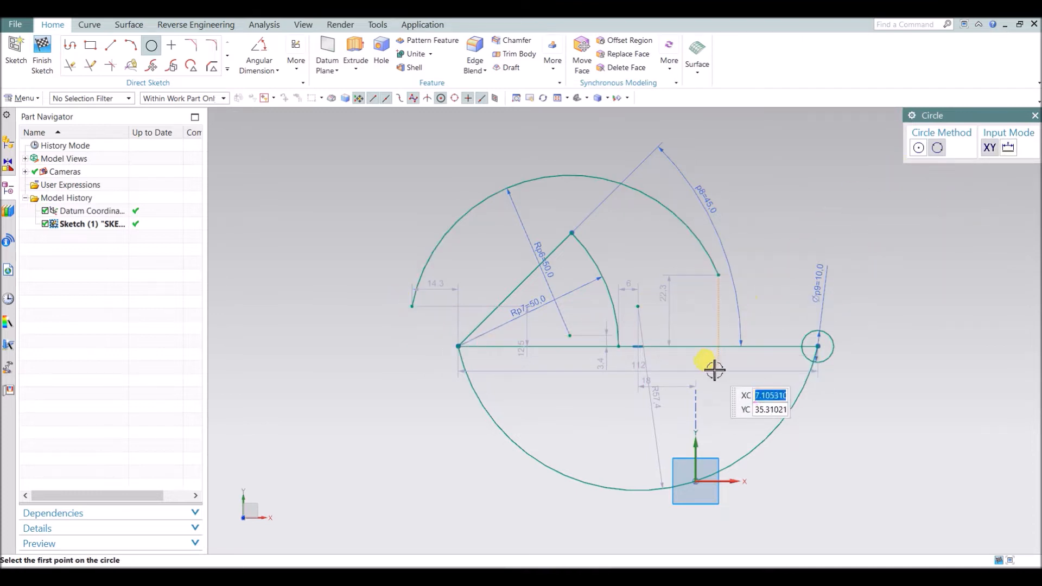
click(413, 307)
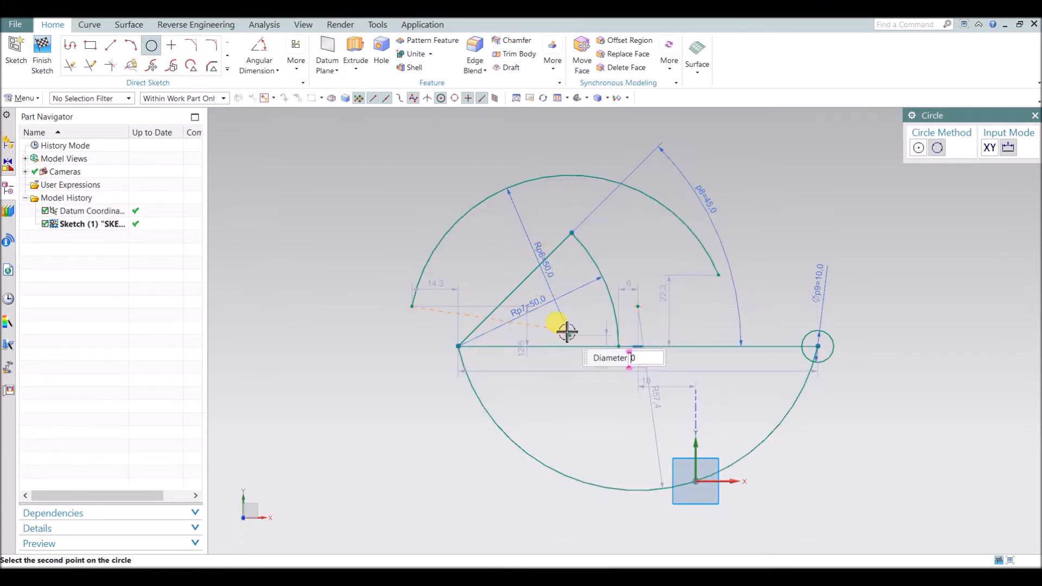
click(720, 276)
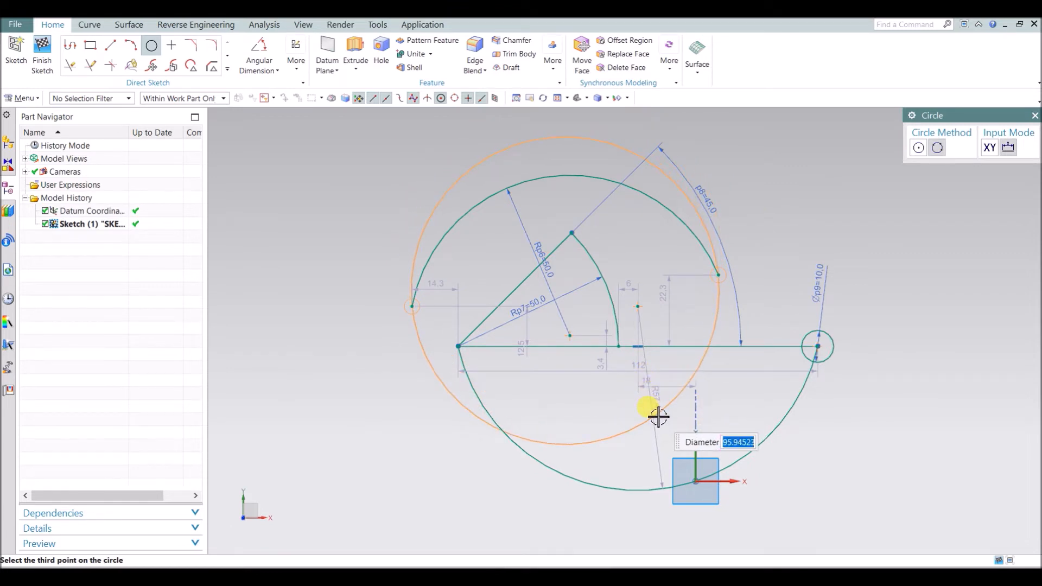
key(Return)
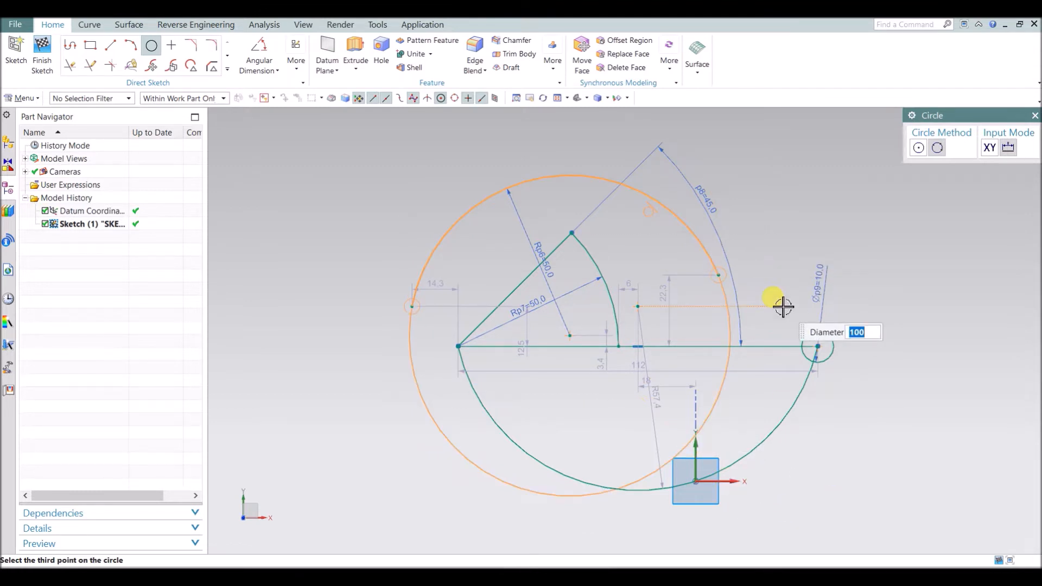
key(Return)
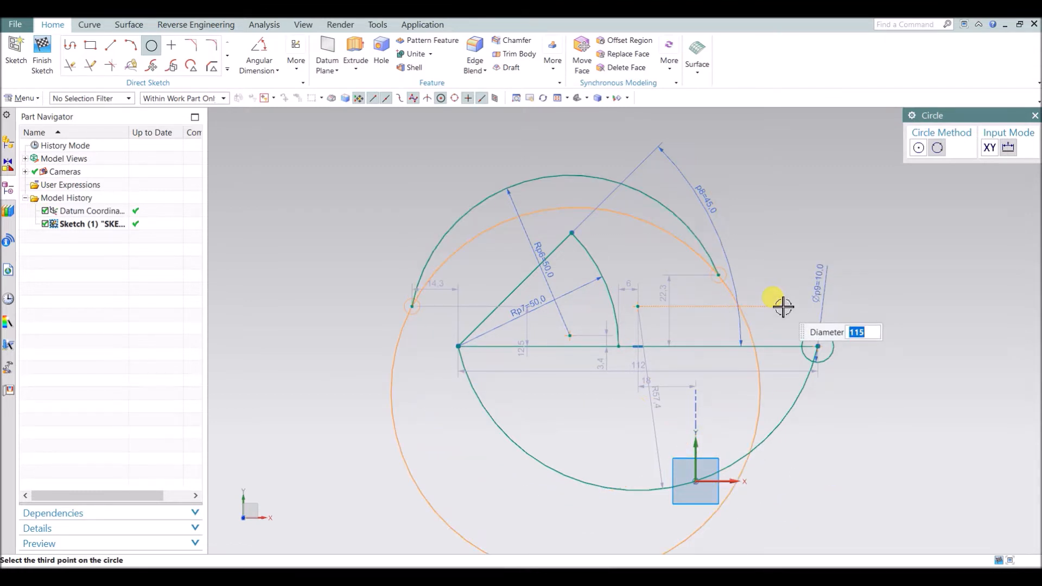
click(830, 341)
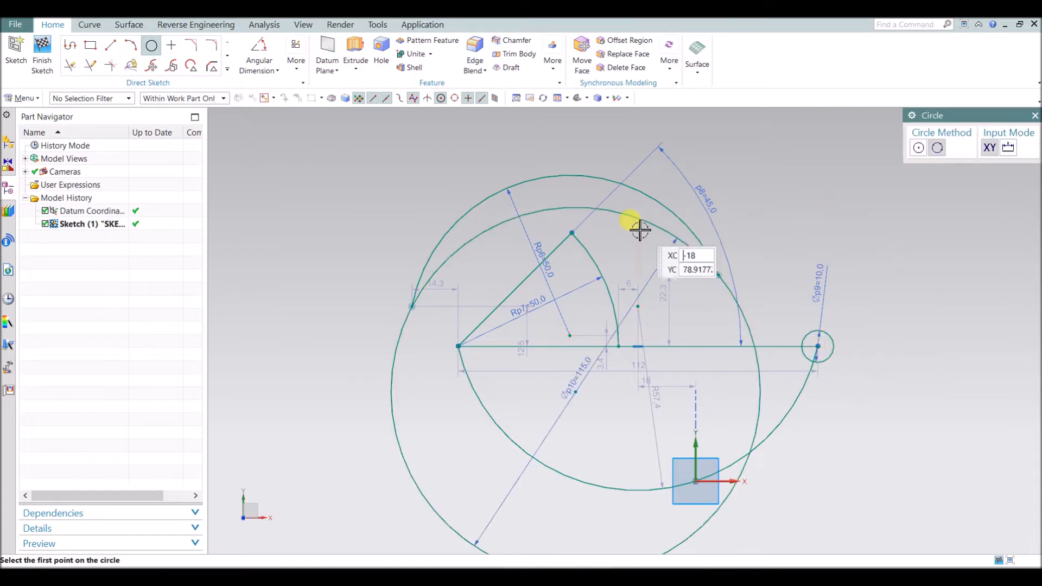
- Place a sketch point at the upper end of the 45° arc using the end point option
click(171, 45)
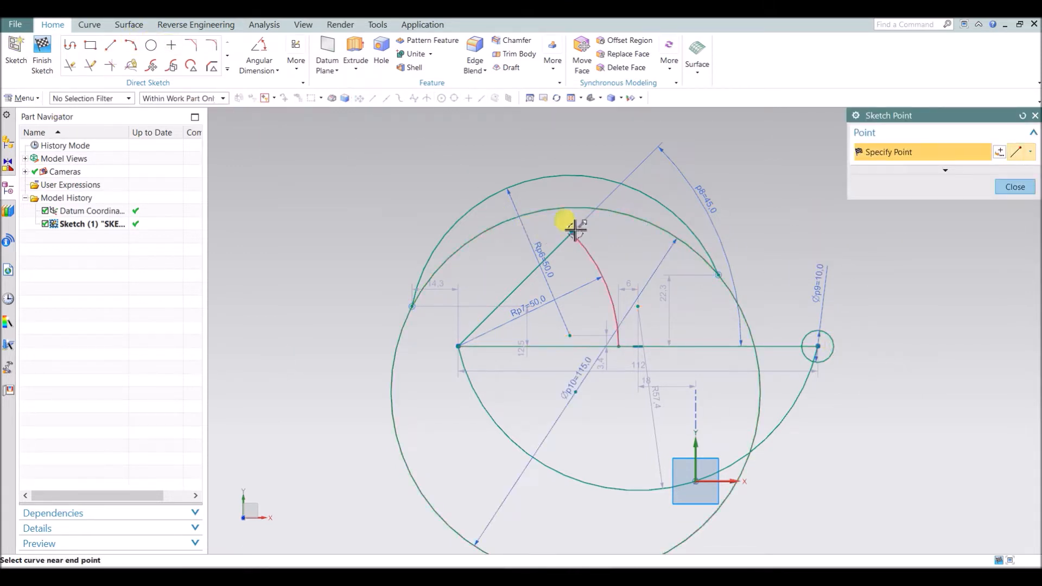
click(173, 45)
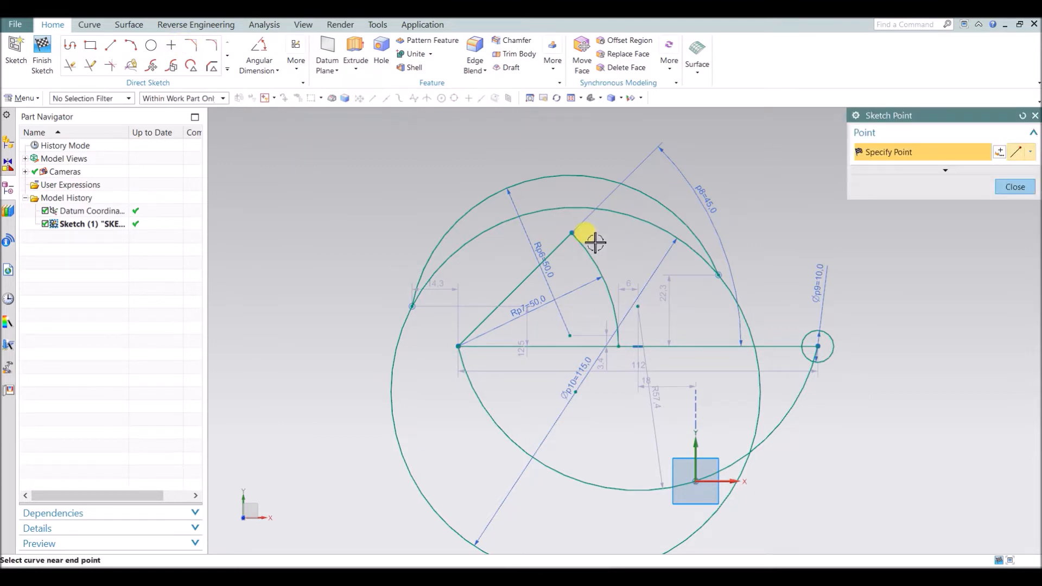
click(578, 232)
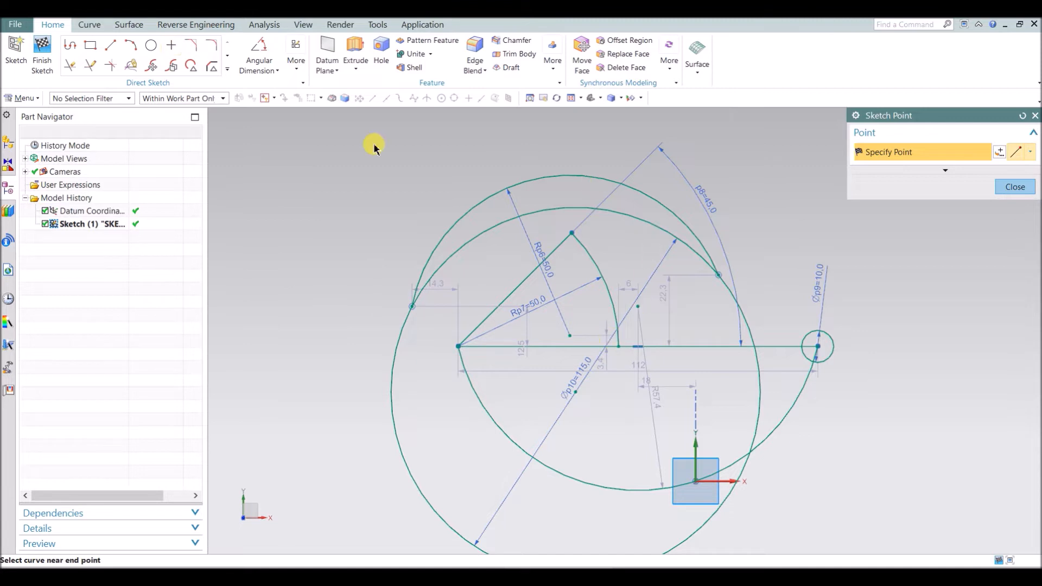
key(Escape)
key(Escape)
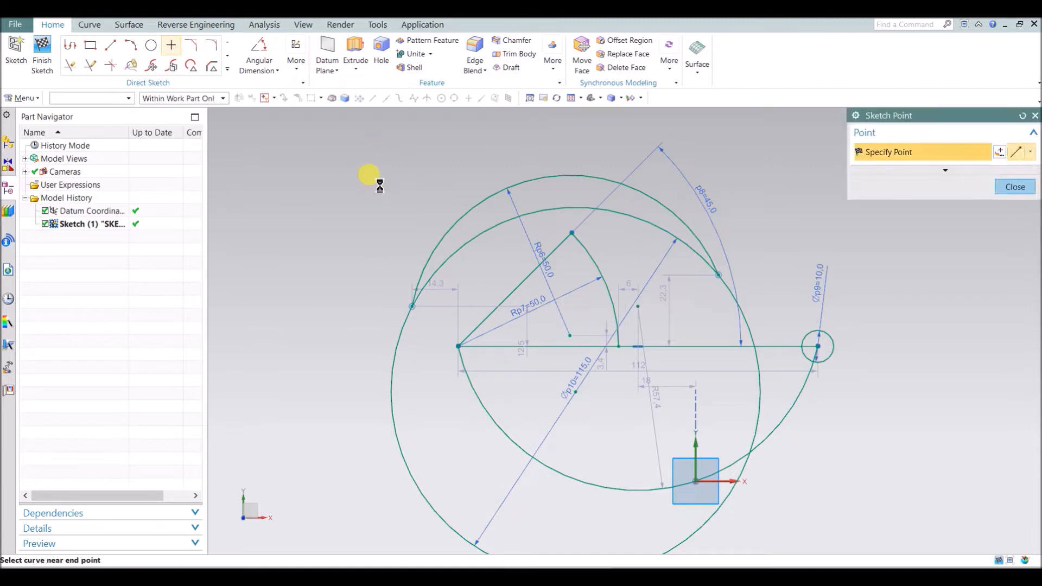
- Place a sketch point at the end point of the 115 mm circle
click(172, 45)
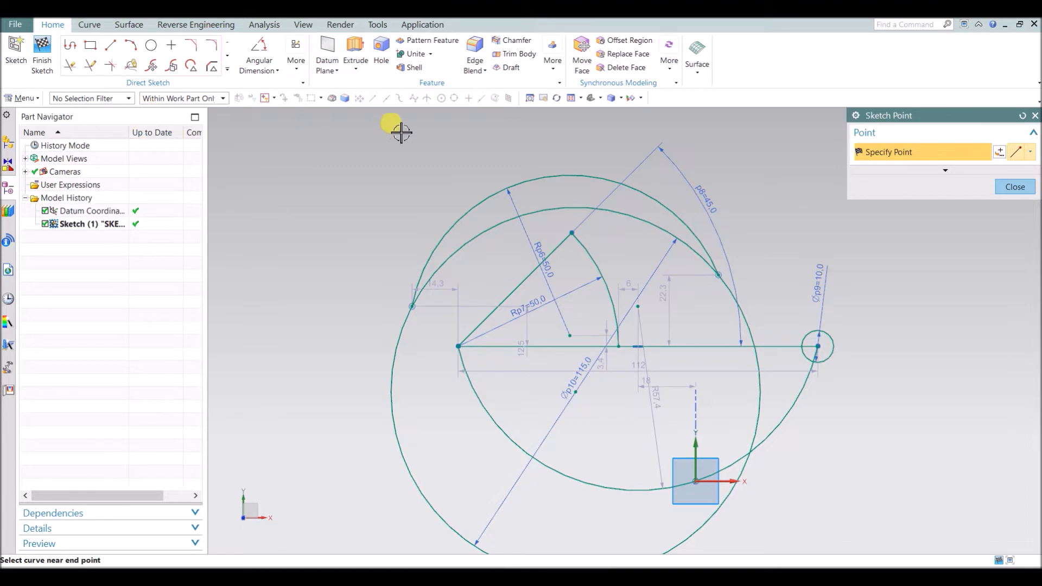
click(465, 247)
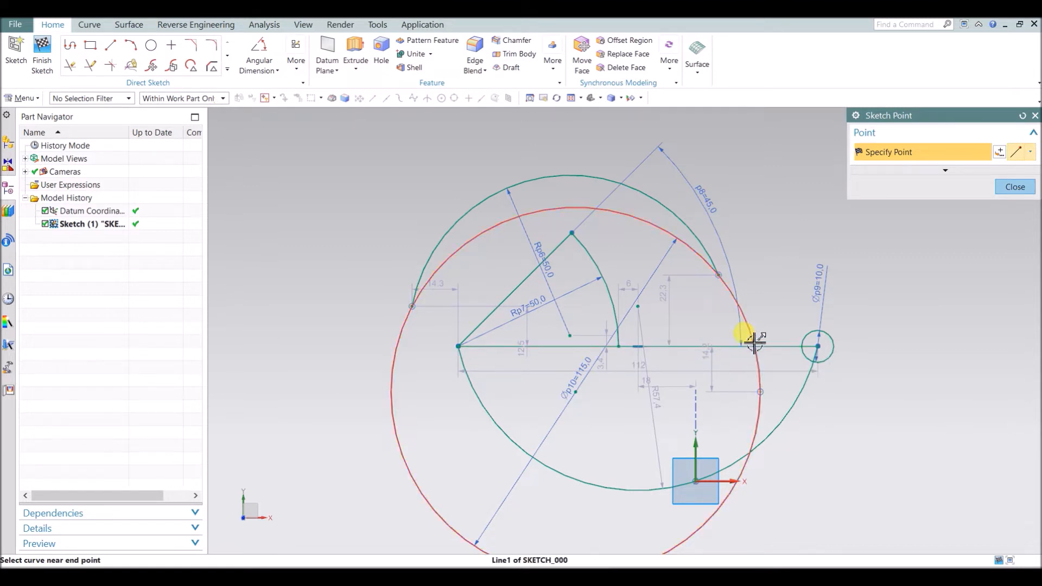
click(762, 391)
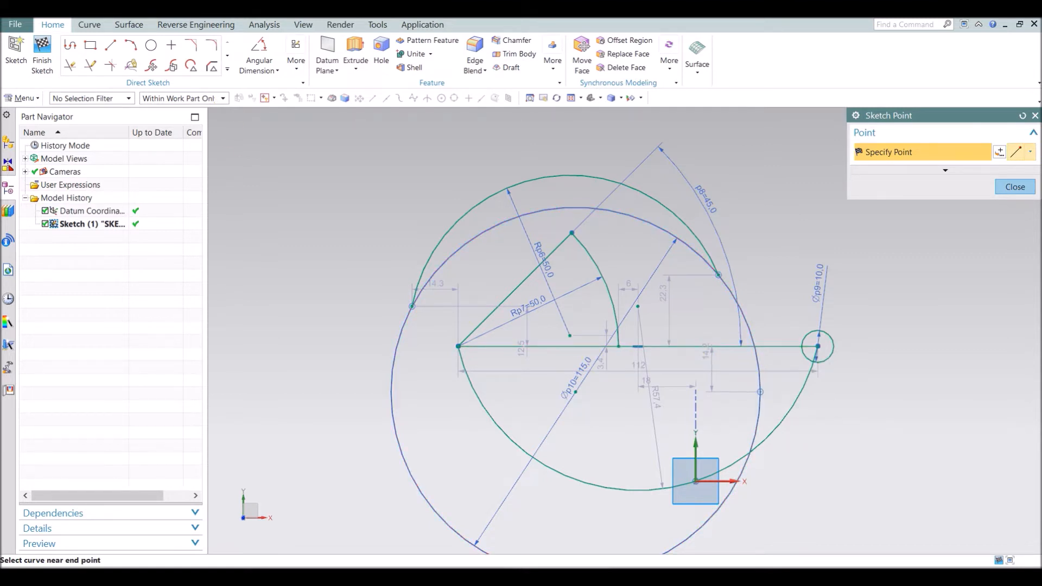
- Place a sketch point with the inferred option where the 115 mm circle crosses the horizontal line
click(171, 46)
click(172, 46)
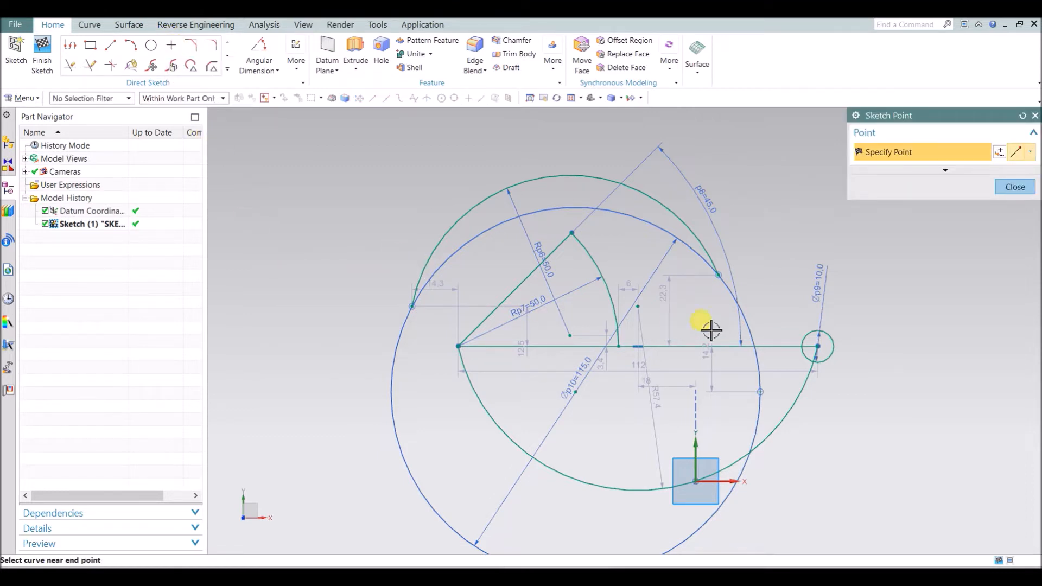
click(1032, 152)
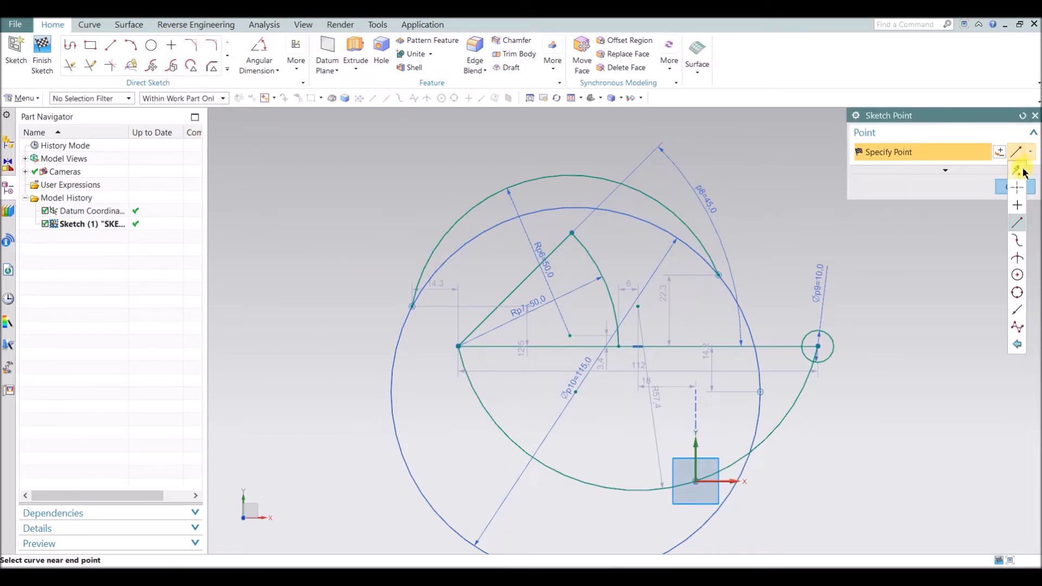
click(1017, 171)
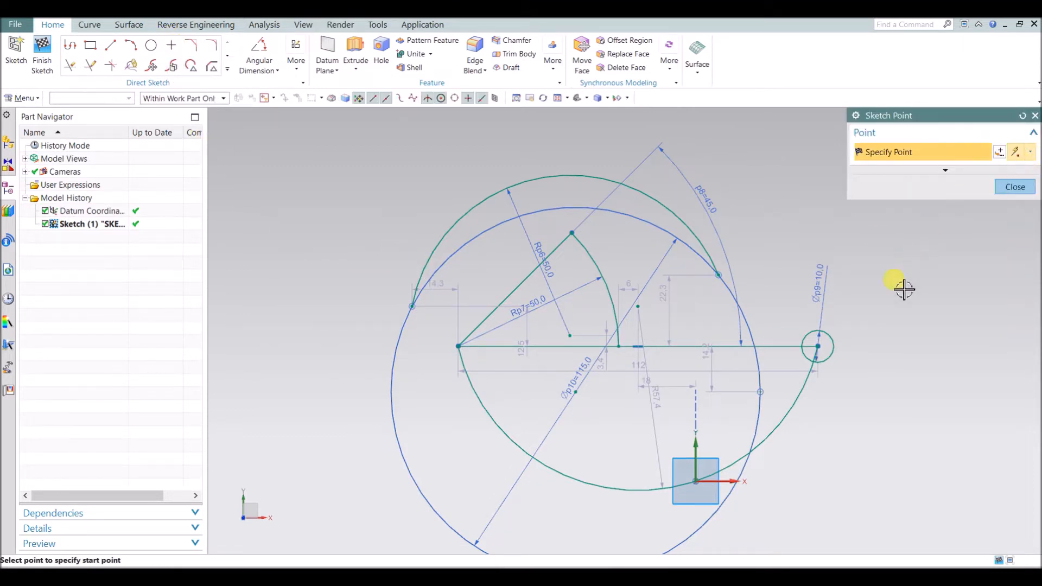
click(755, 346)
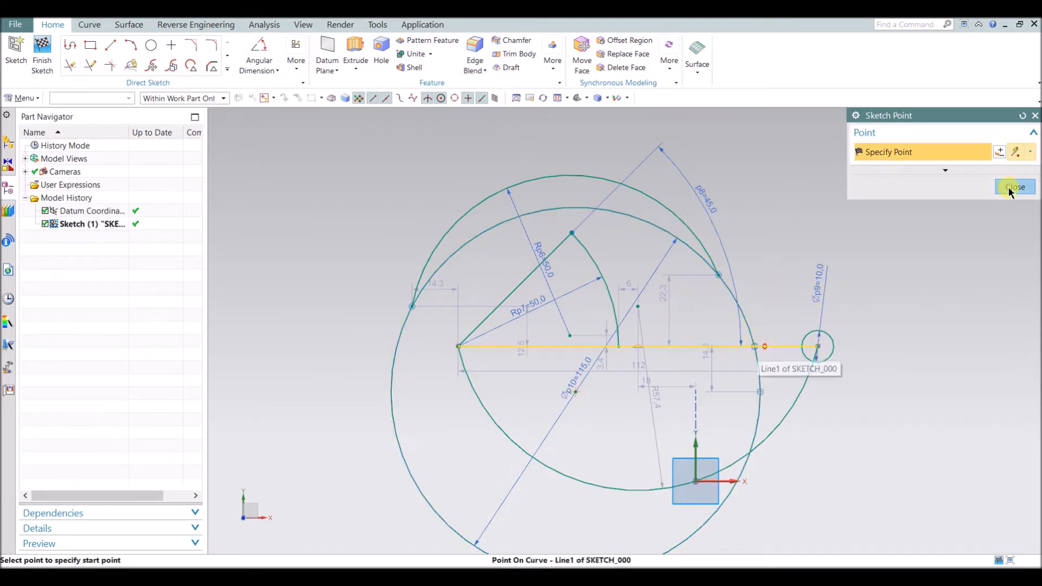
- Place five sketch points at free cursor locations in the empty area around the 10 mm circle
click(1029, 153)
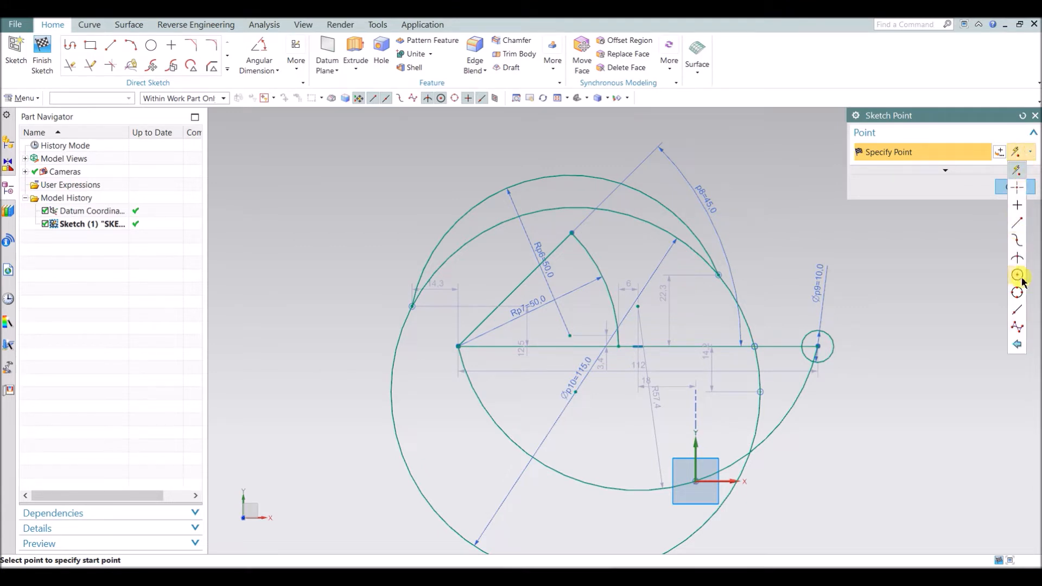
click(1017, 190)
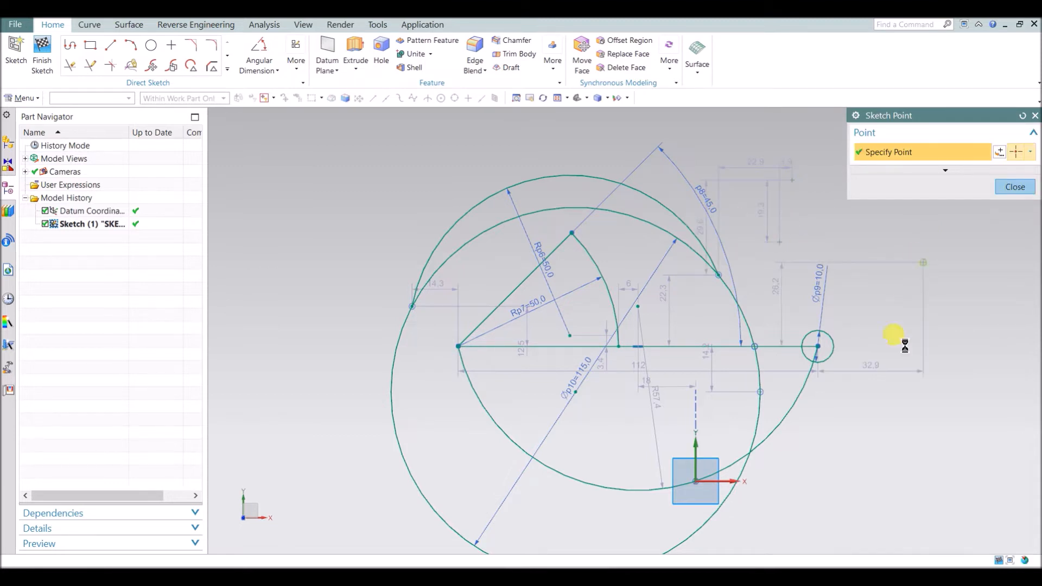
click(875, 243)
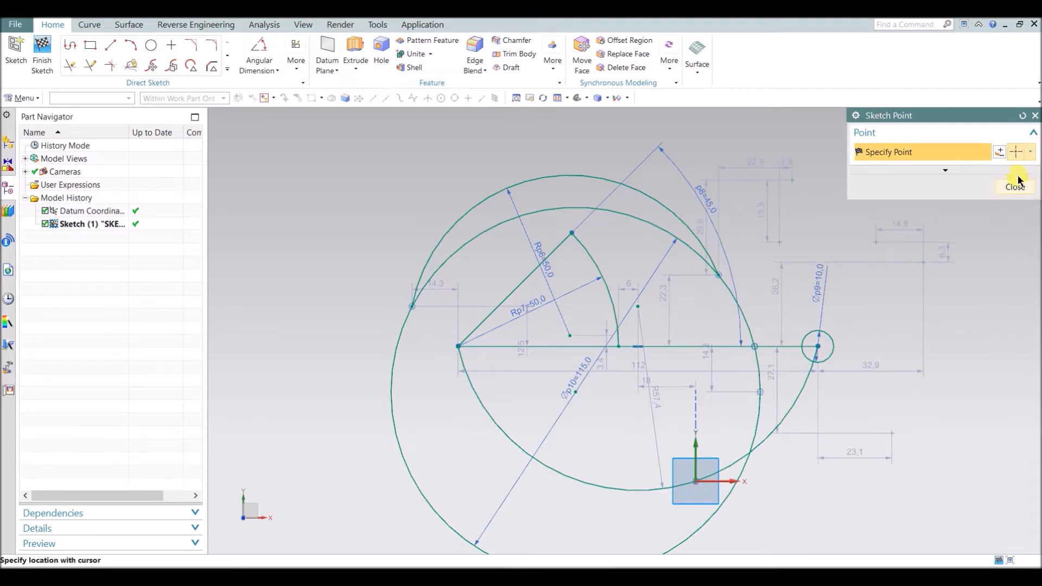
- Place a sketch point on the uppermost free point using the existing point option
click(1031, 155)
click(1018, 205)
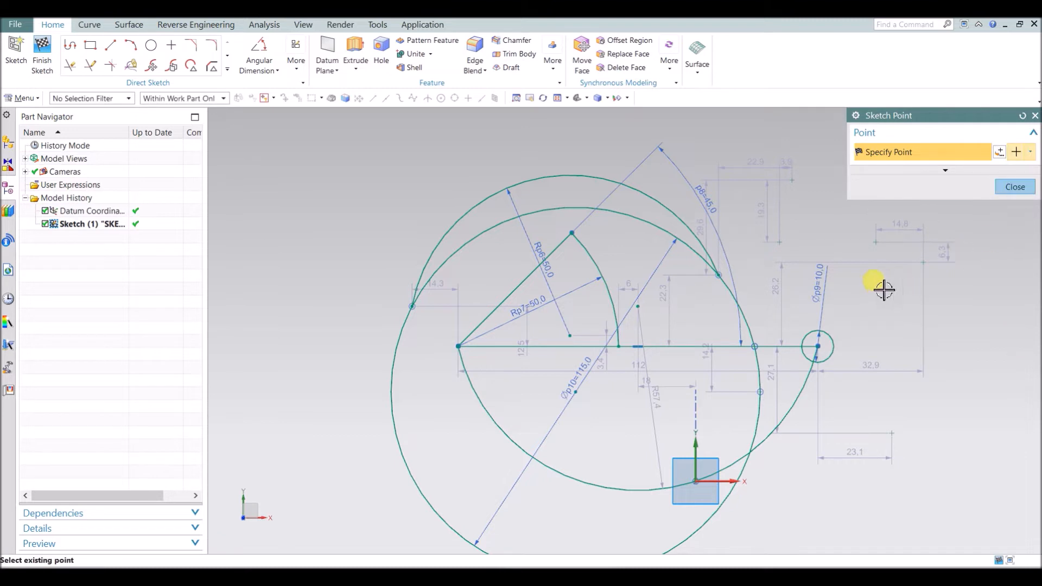
click(1031, 153)
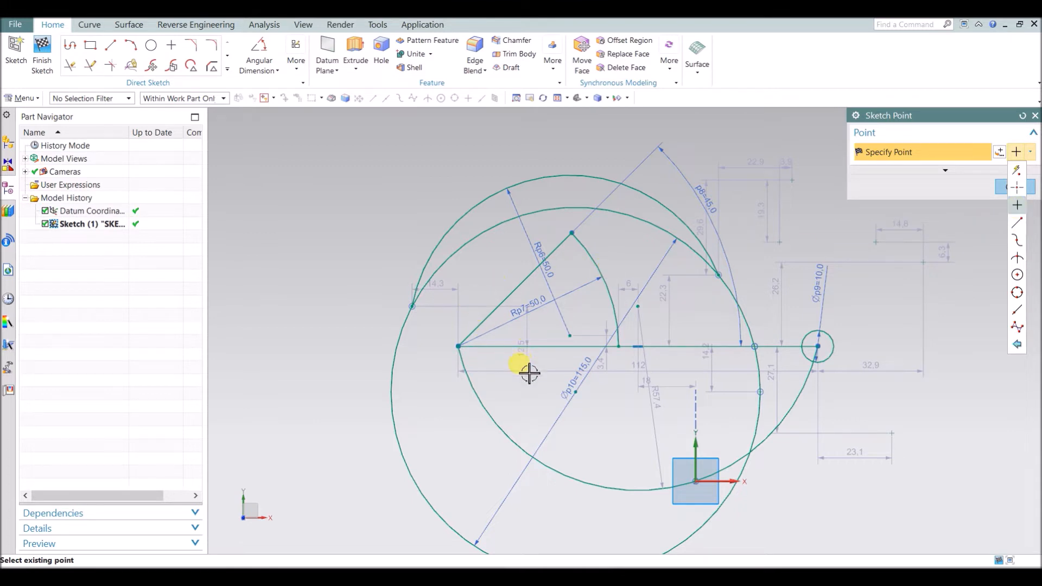
click(793, 180)
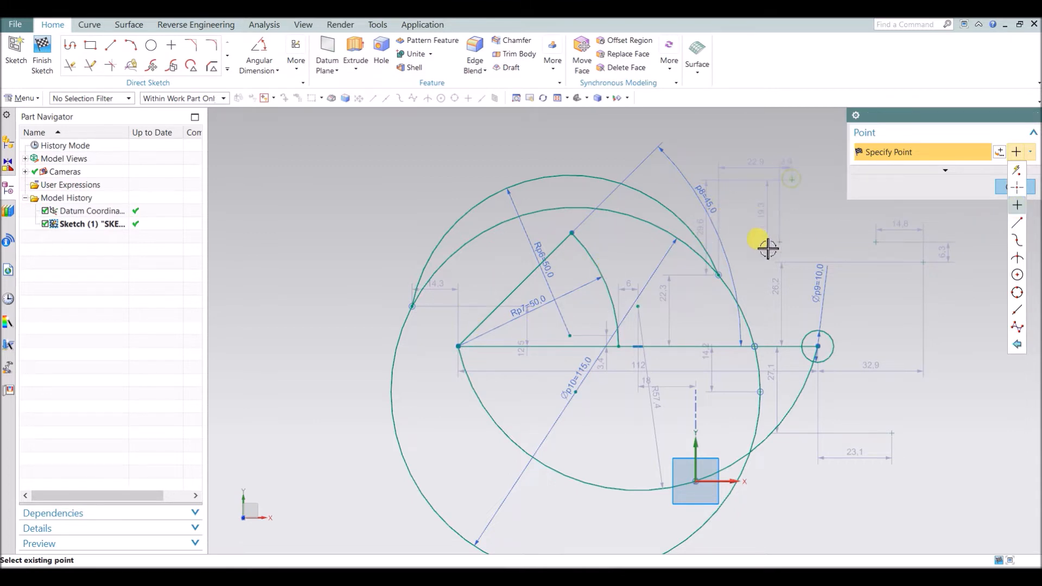
- Place end points at the left end of the upper arc and the upper end of the 45° arc
click(1016, 225)
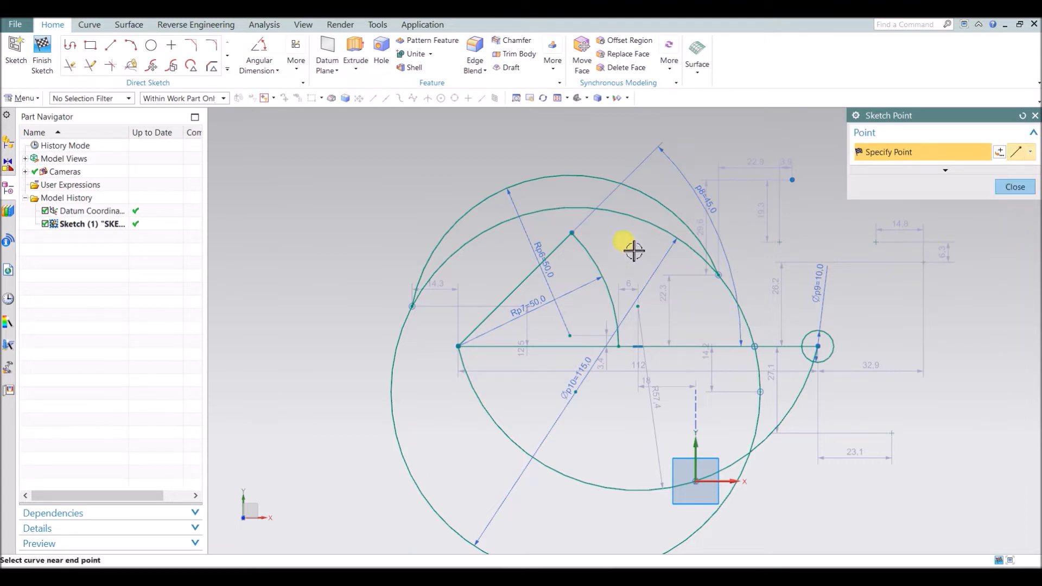
click(448, 231)
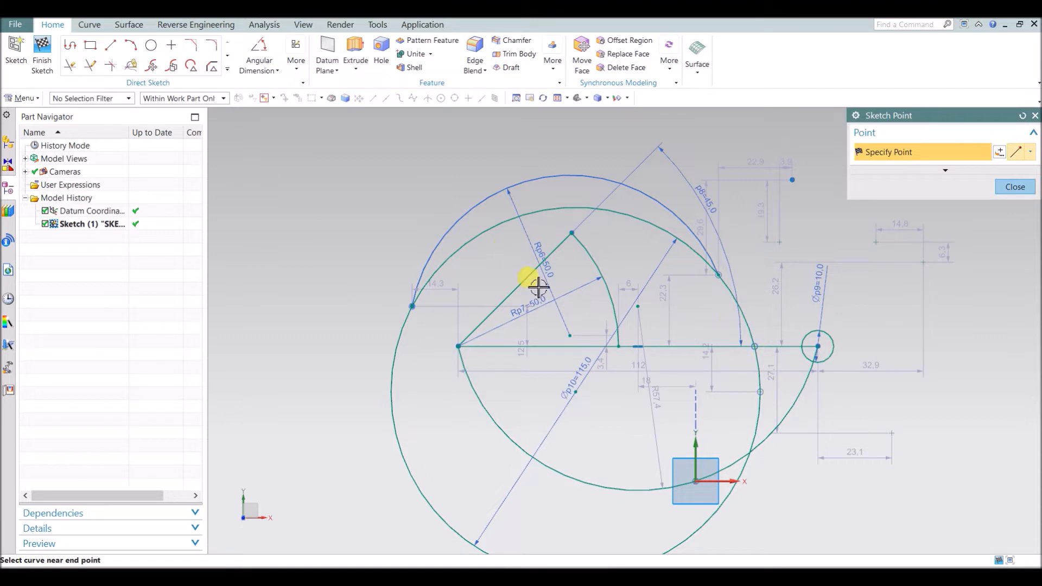
click(600, 263)
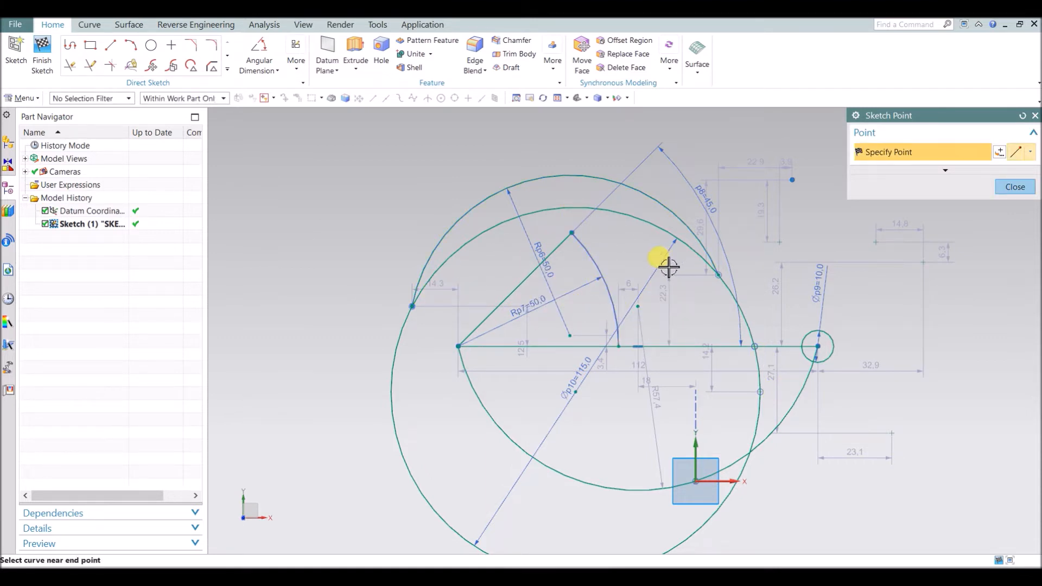
key(Escape)
- Delete the 45° arc, the slanted line and the long horizontal line from the sketch
click(589, 255)
key(Delete)
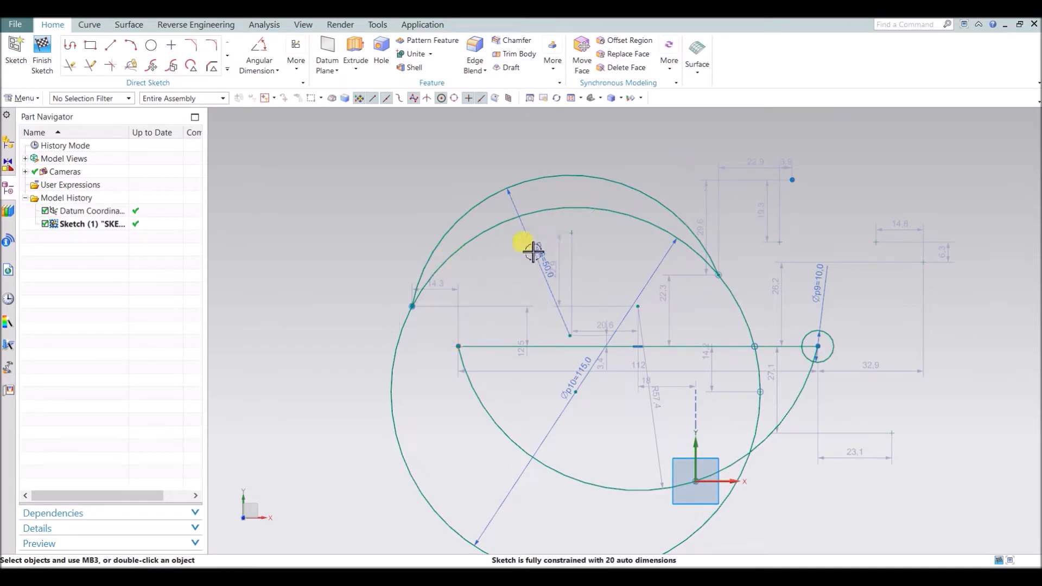
scroll(626, 343, up, 5)
scroll(668, 339, down, 3)
click(602, 361)
key(Delete)
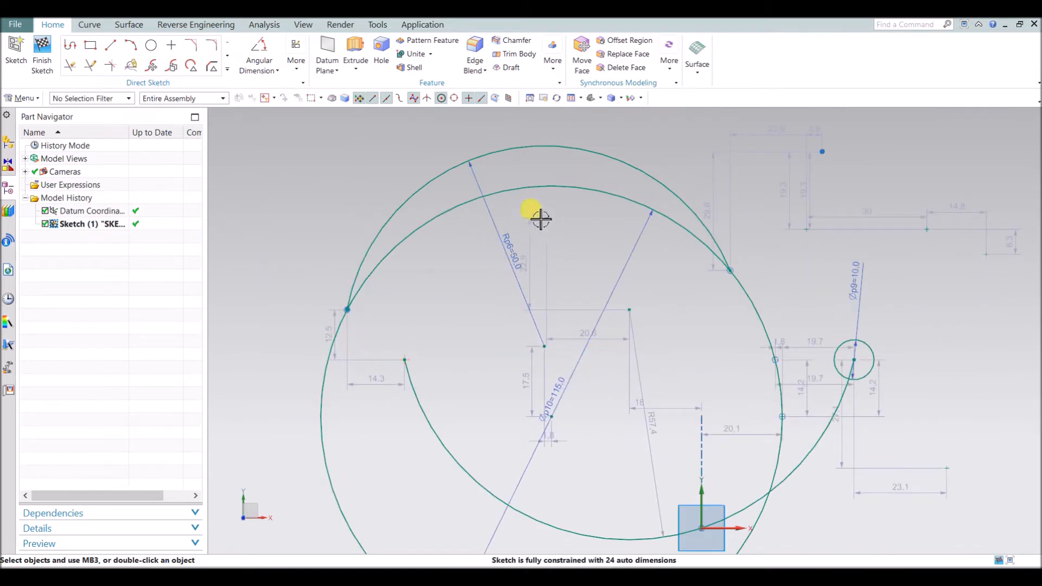
- Draw a small cross left of the arcs from a vertical line about 22 mm long and a 15 mm horizontal line
click(135, 51)
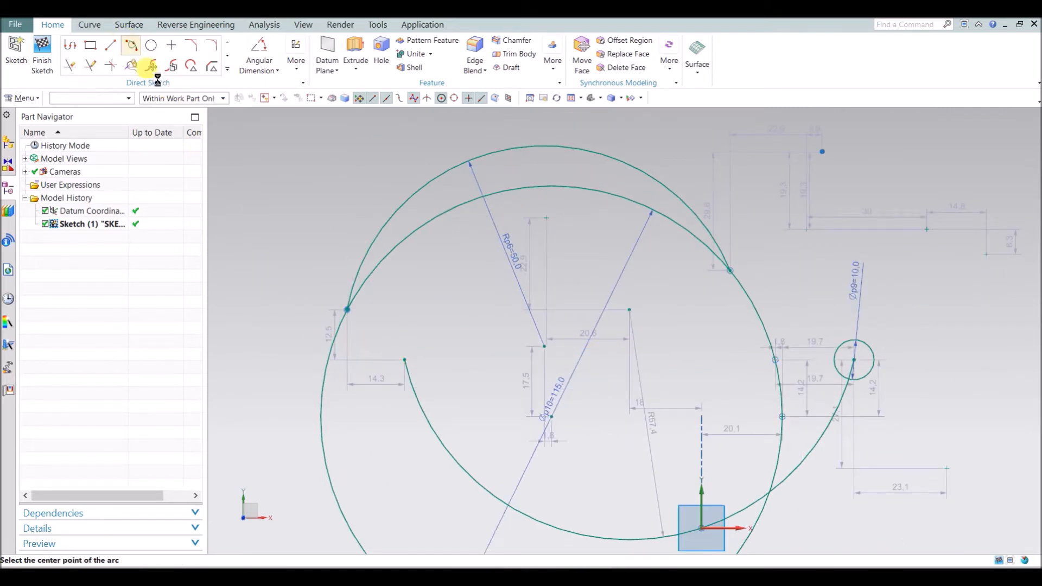
click(111, 46)
click(249, 152)
click(247, 239)
click(220, 182)
click(280, 184)
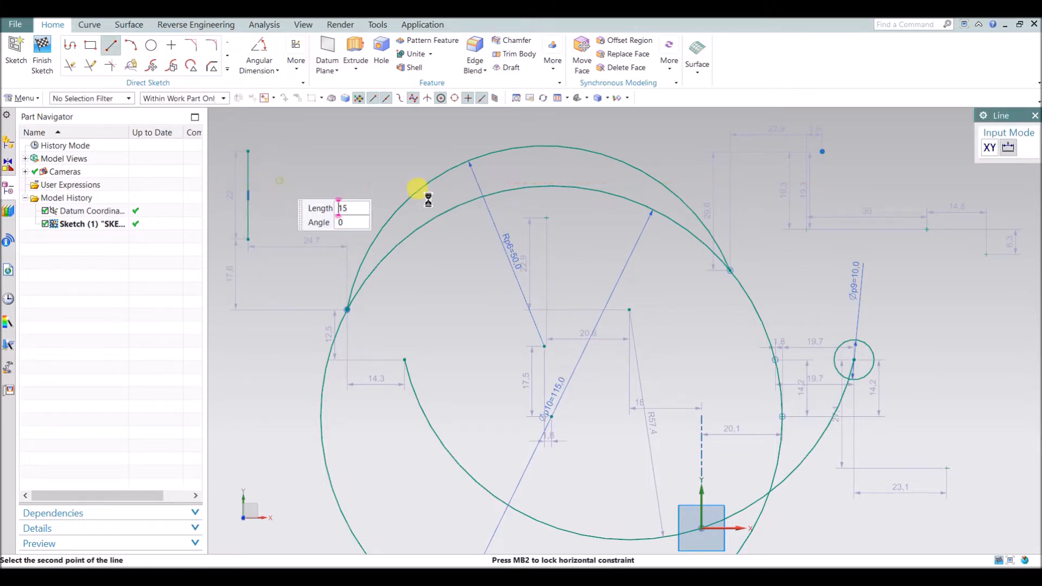
key(Escape)
- Place a sketch point at the right end of the small cross's horizontal line
click(172, 45)
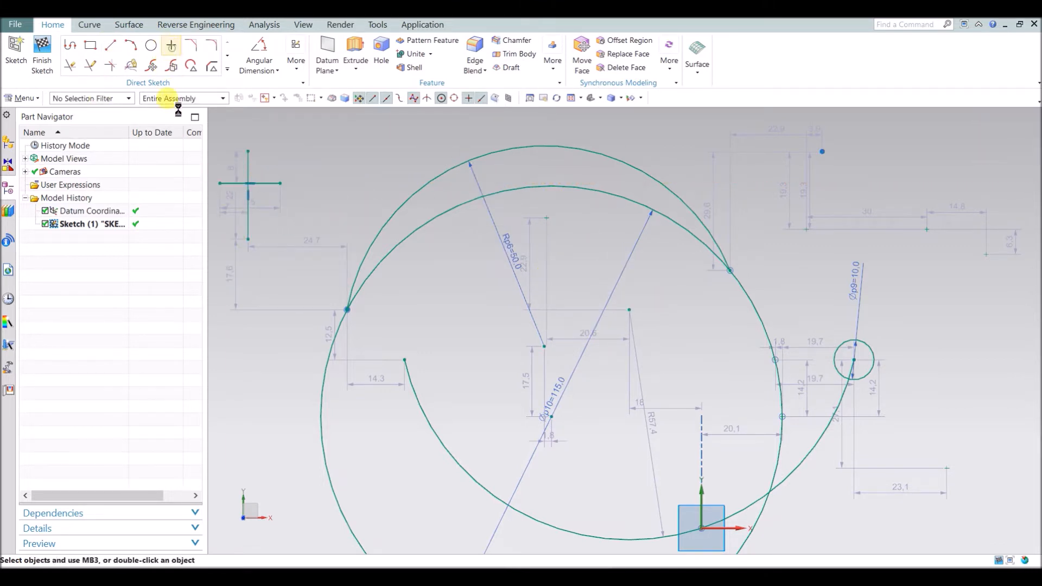
click(271, 182)
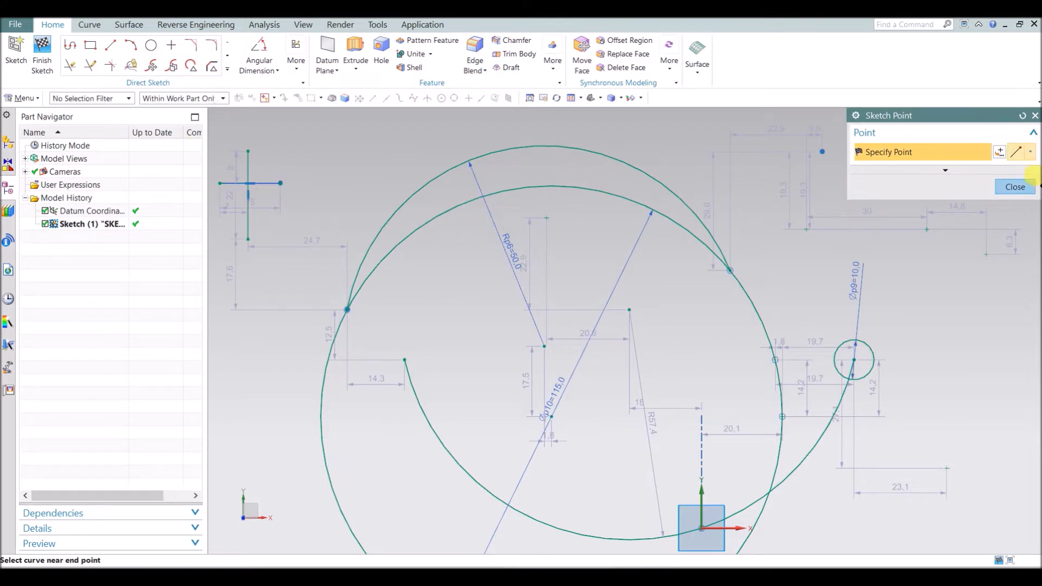
click(1015, 187)
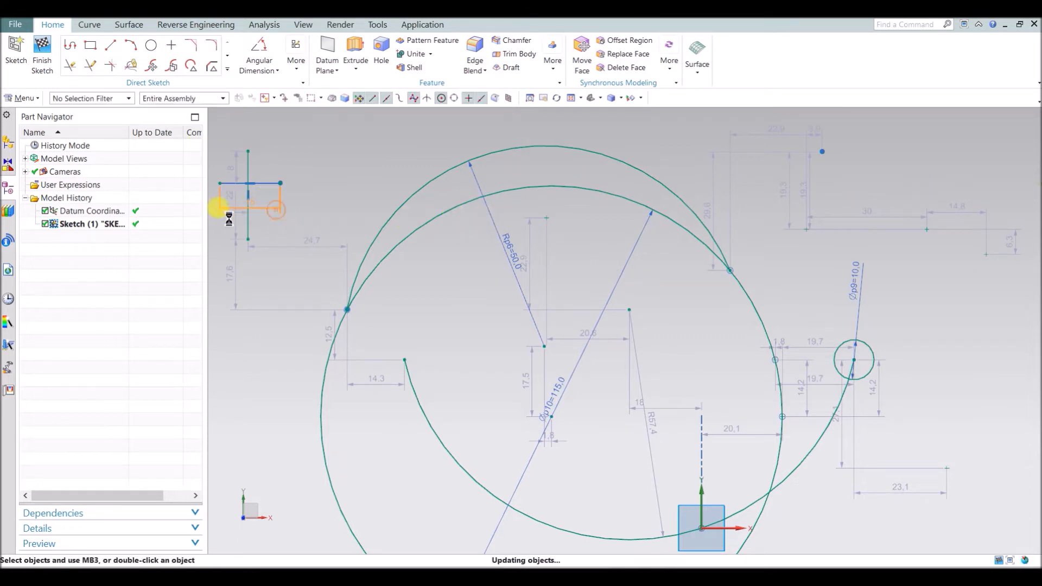
- Delete the vertical and horizontal lines of the small cross beside the arcs
click(247, 224)
key(Delete)
click(221, 184)
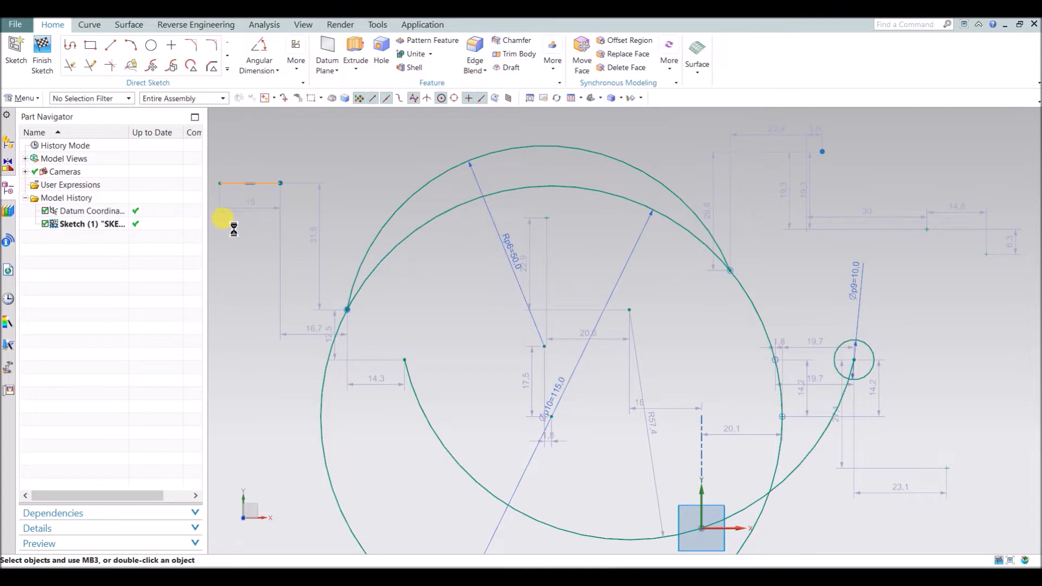
double_click(236, 184)
click(1016, 462)
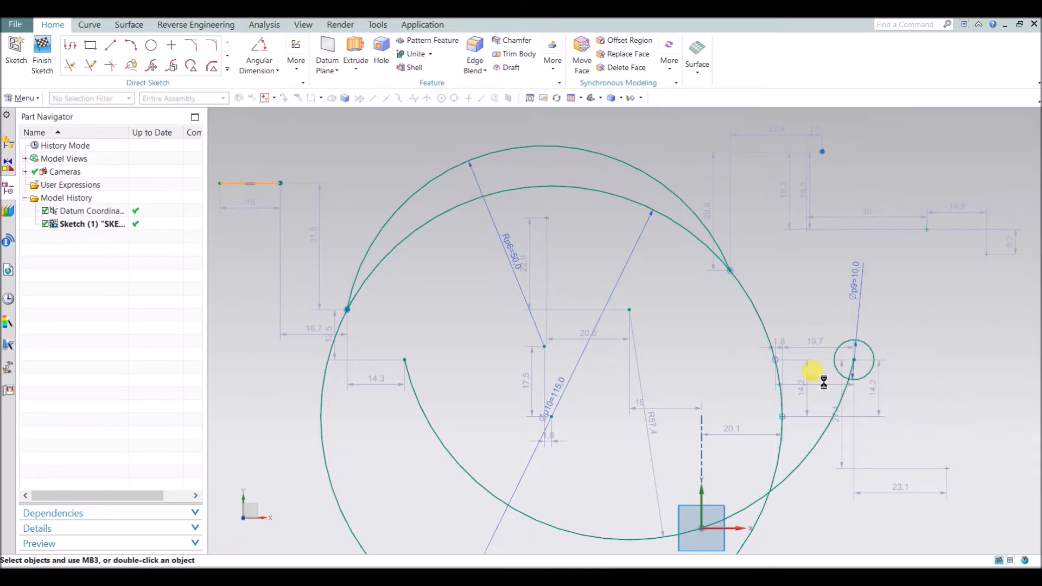
click(242, 184)
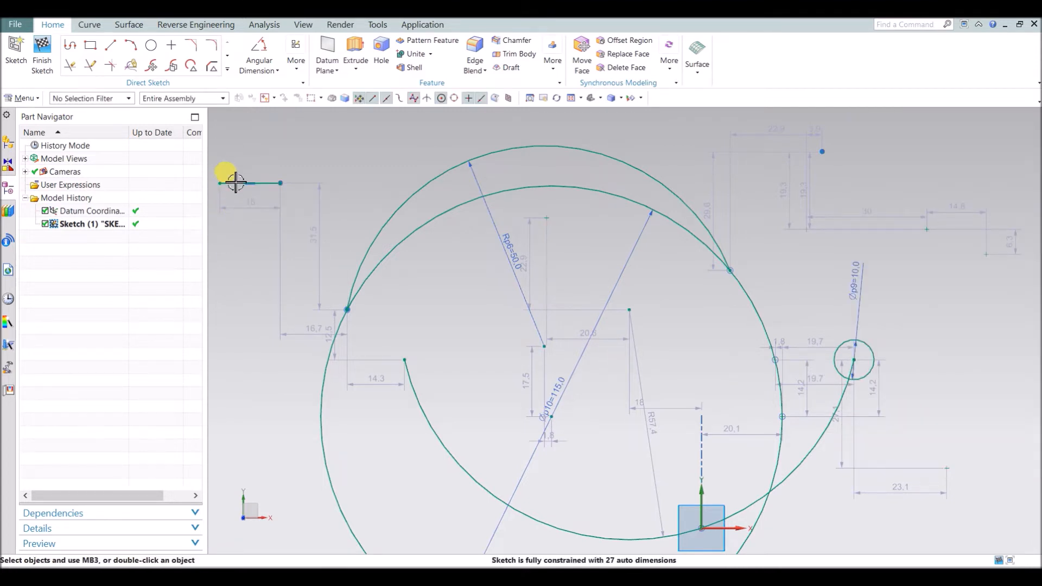
key(Delete)
drag(253, 158, 324, 235)
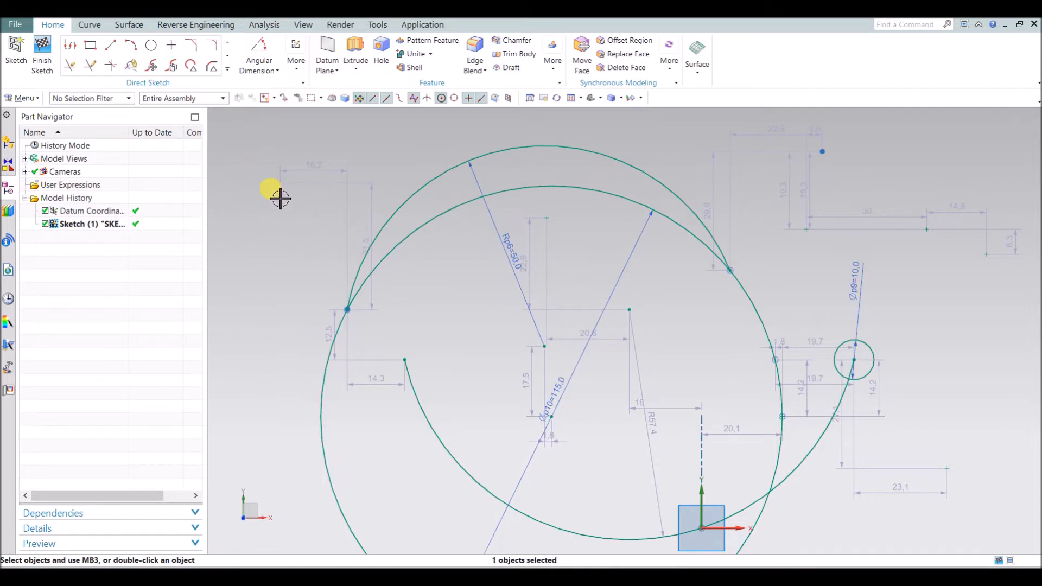
click(192, 46)
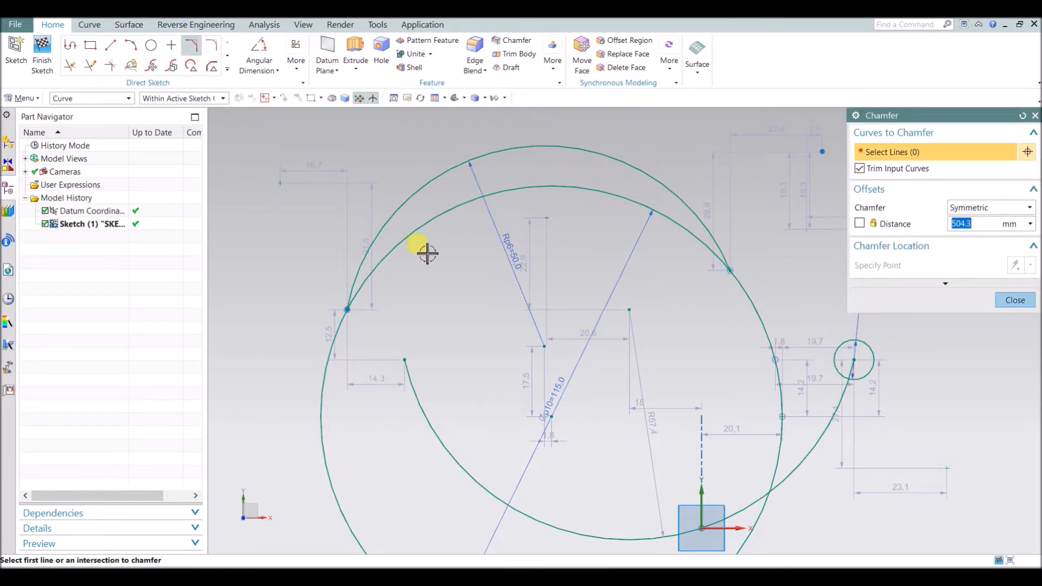
scroll(438, 188, down, 2)
scroll(498, 282, up, 3)
scroll(500, 283, down, 2)
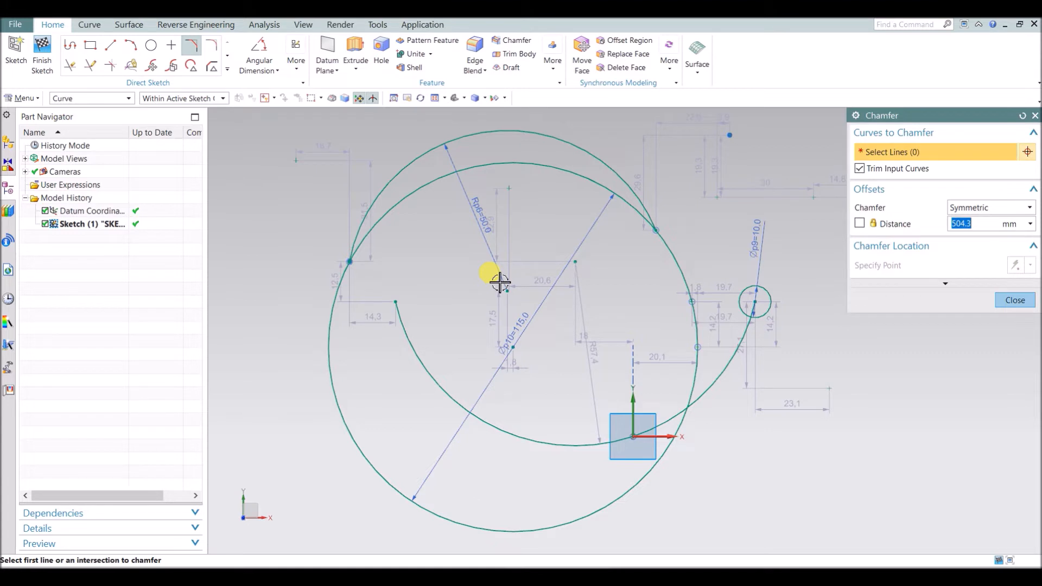
- Draw a rectangle about 61 mm wide and 36 mm high by two corner points above the small circle
click(91, 45)
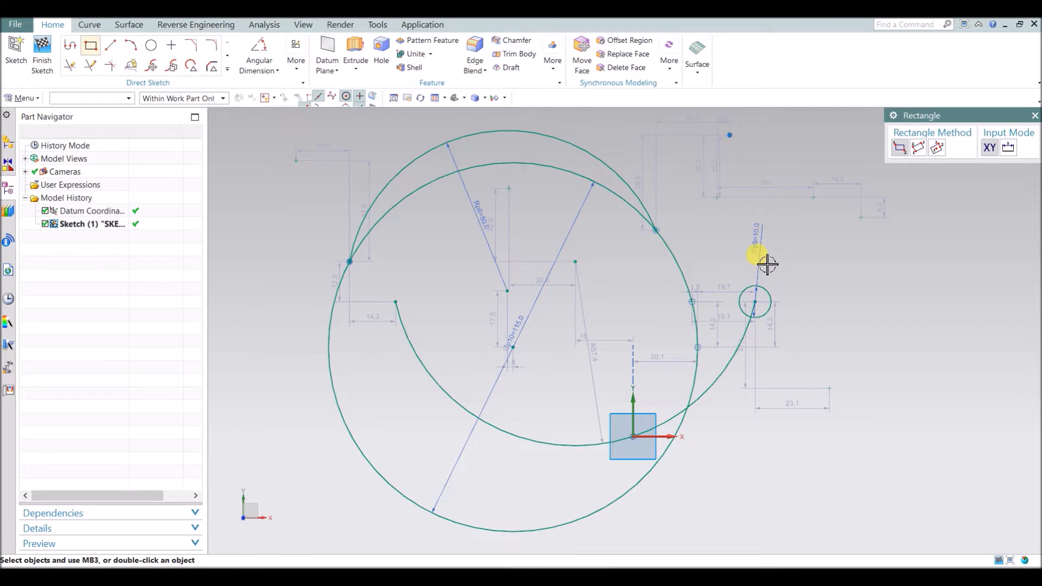
click(884, 265)
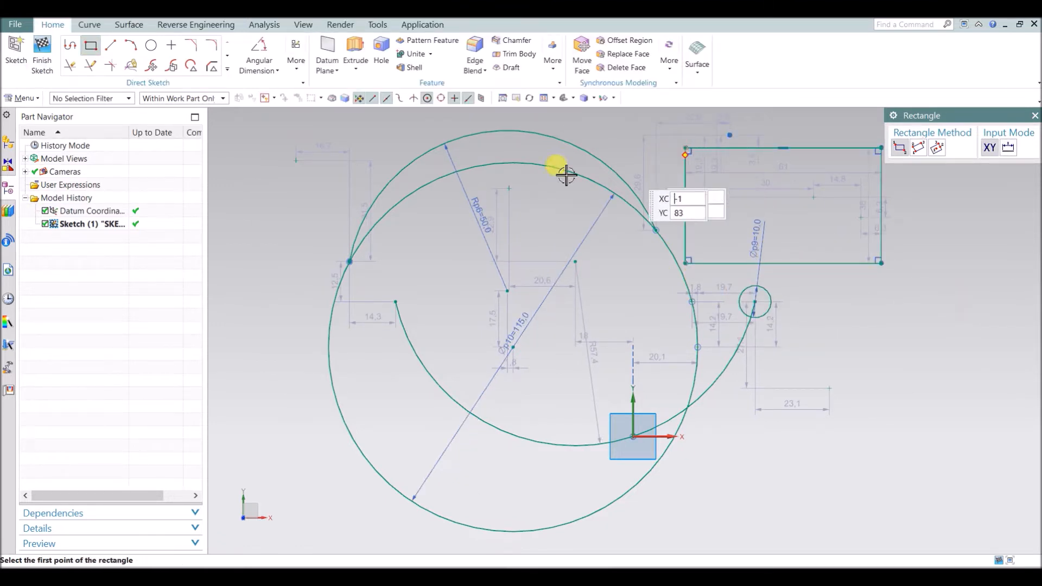
- Chamfer the rectangle's upper-left corner with a symmetric distance of 15 mm
click(201, 51)
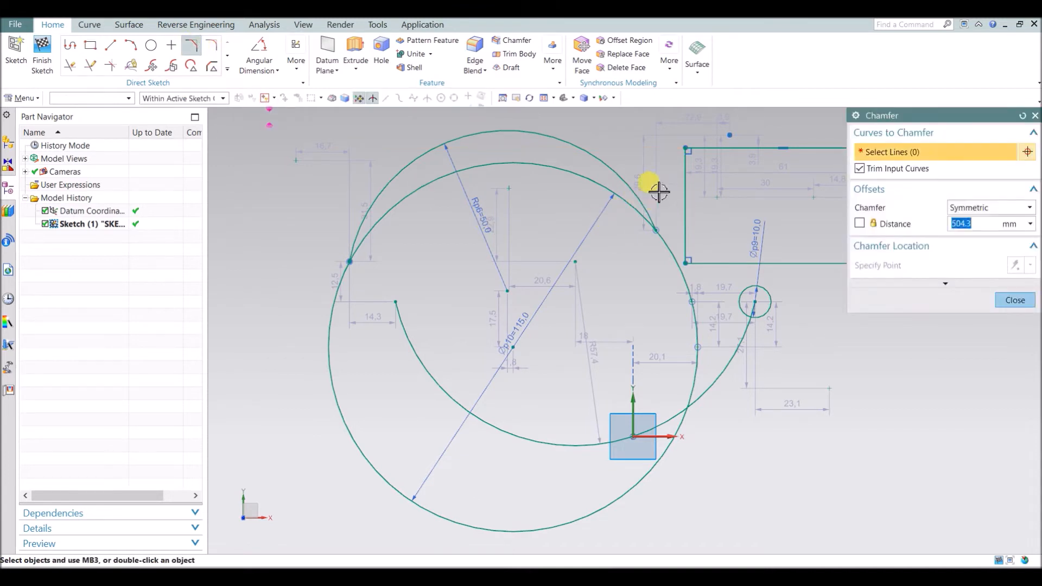
click(686, 165)
click(704, 154)
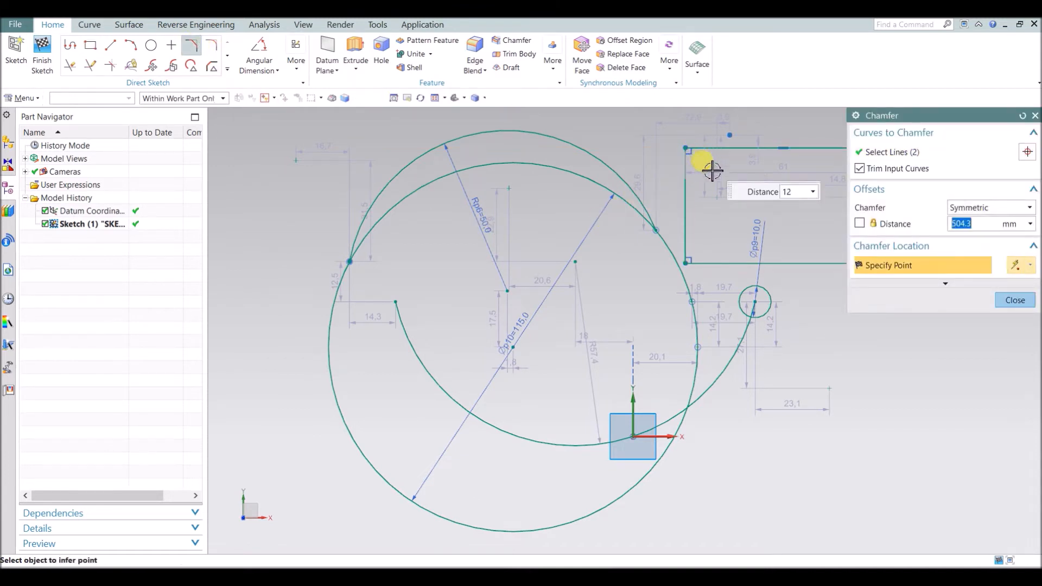
text(16)
drag(707, 179, 705, 177)
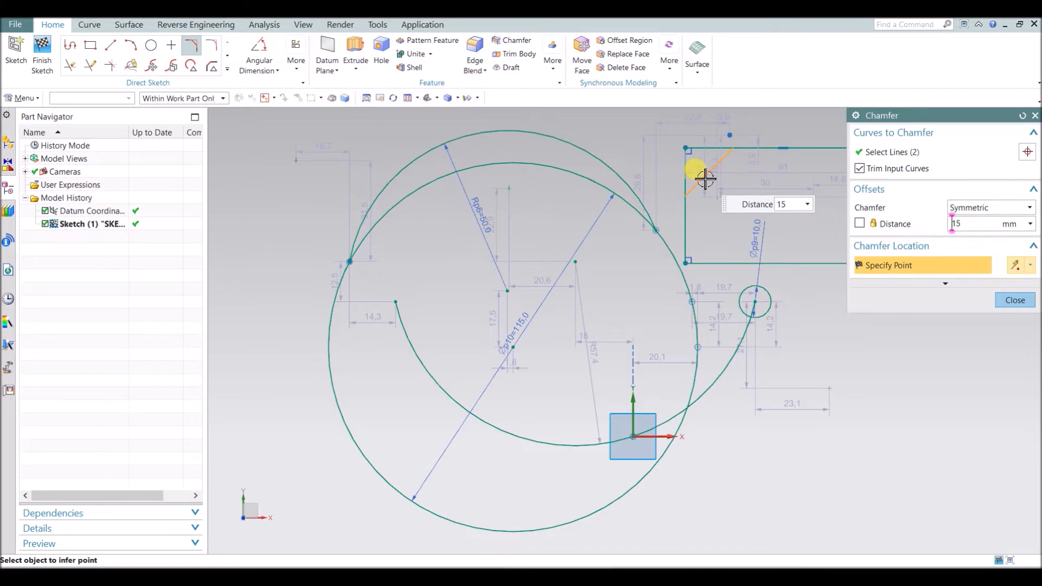
click(705, 178)
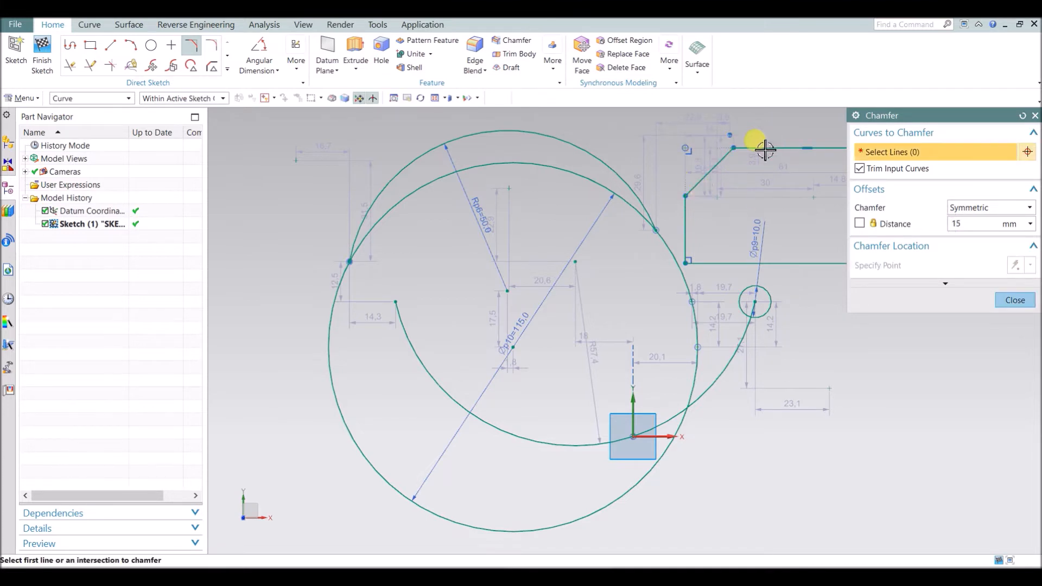
click(998, 300)
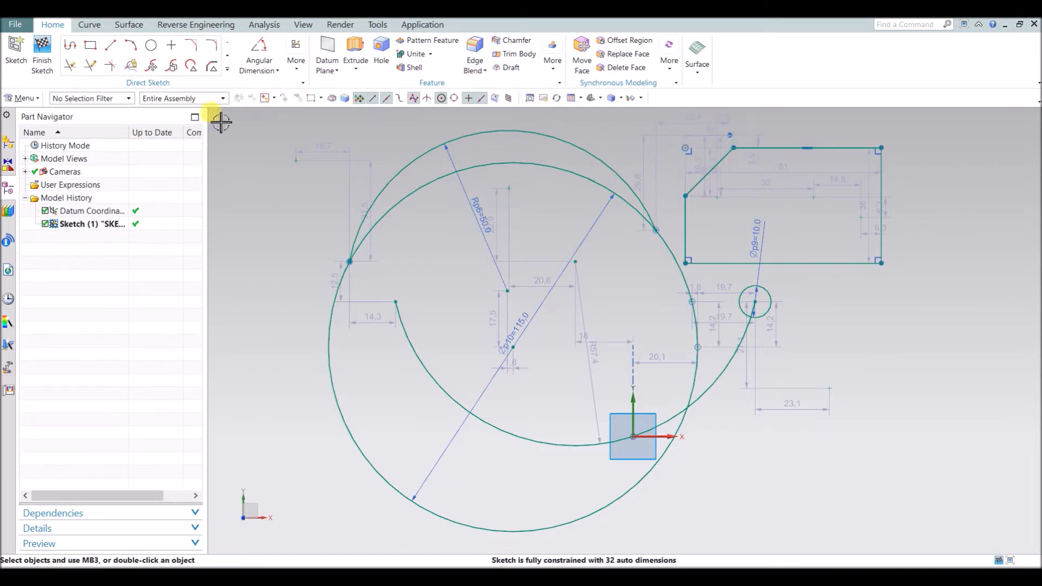
- Chamfer the rectangle's lower-left corner asymmetrically with locked distances of 15 mm along the vertical side and 20 mm along the horizontal side
click(188, 54)
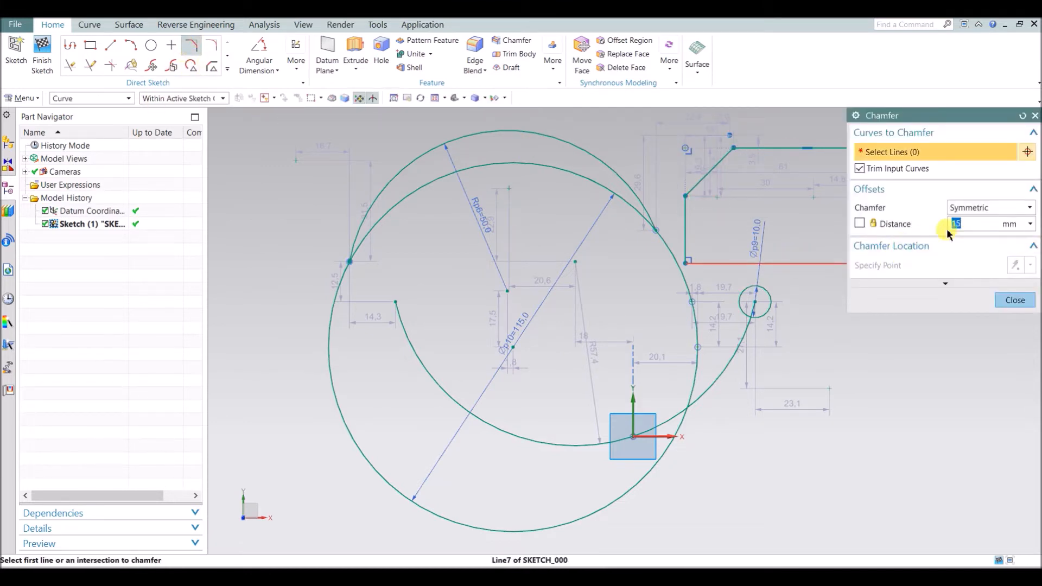
click(984, 211)
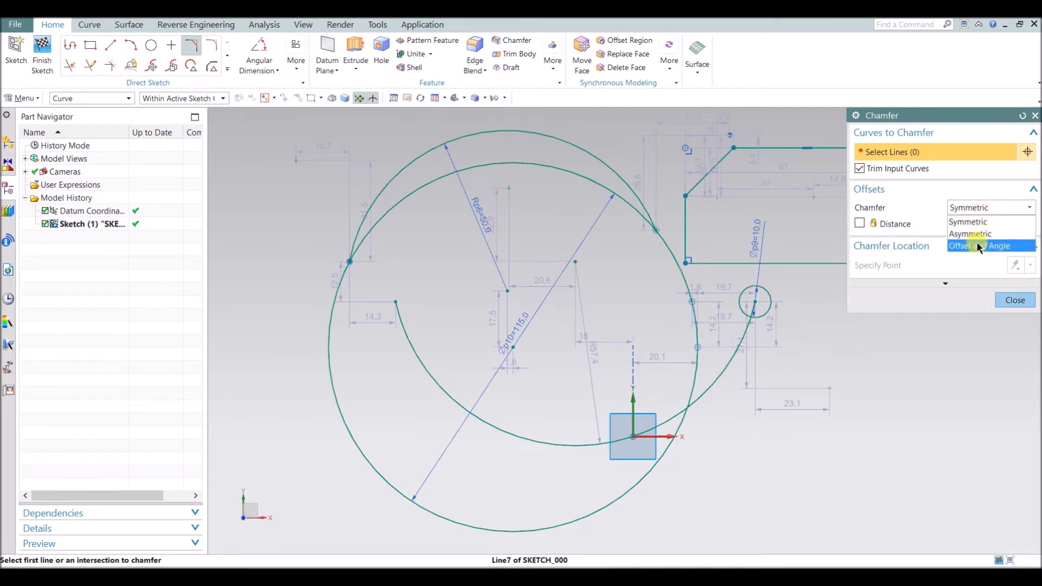
click(972, 221)
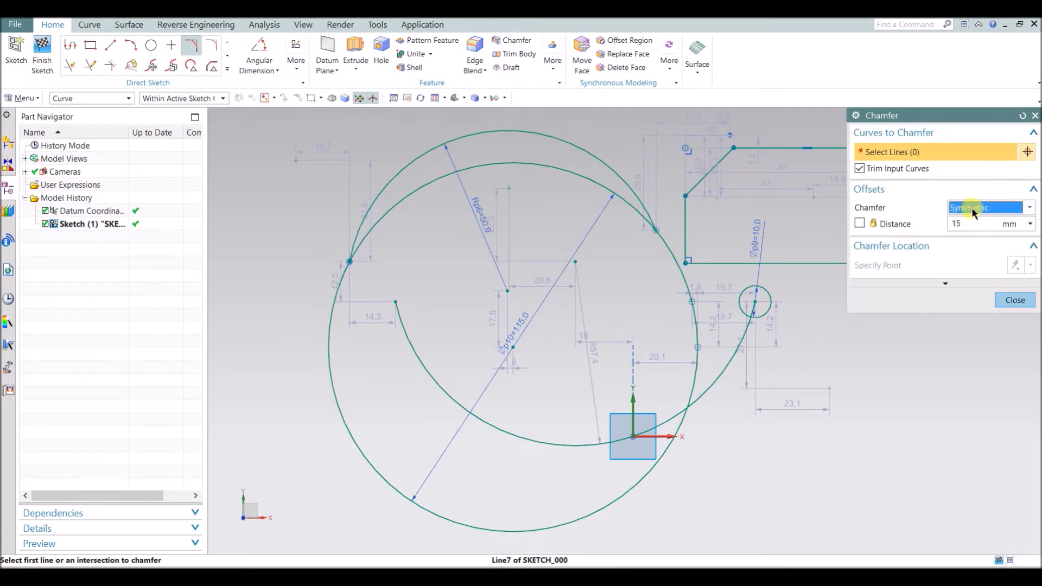
click(861, 223)
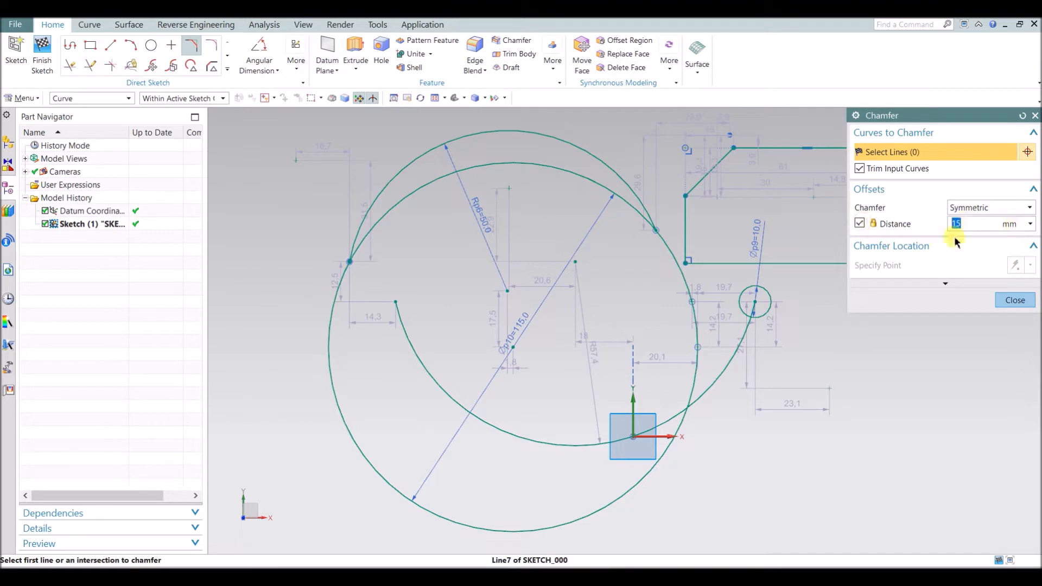
click(977, 209)
click(971, 229)
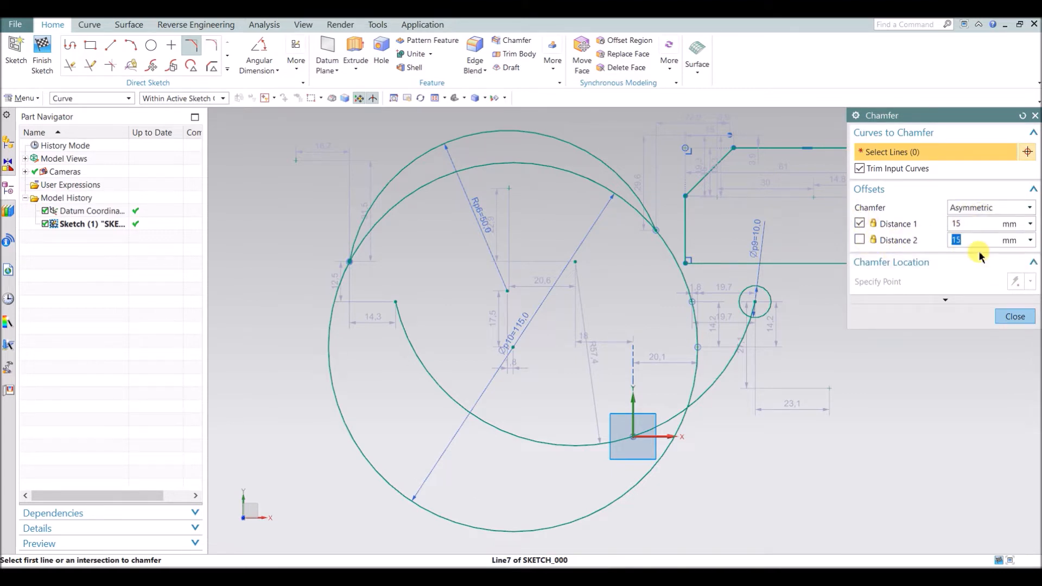
key(BackSpace)
key(BackSpace)
click(862, 242)
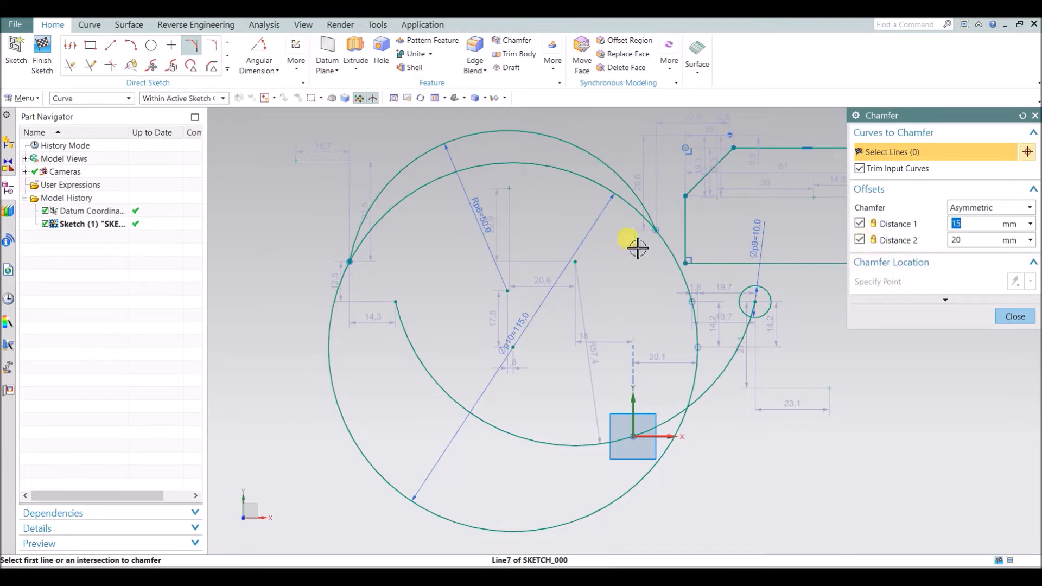
click(686, 223)
click(716, 263)
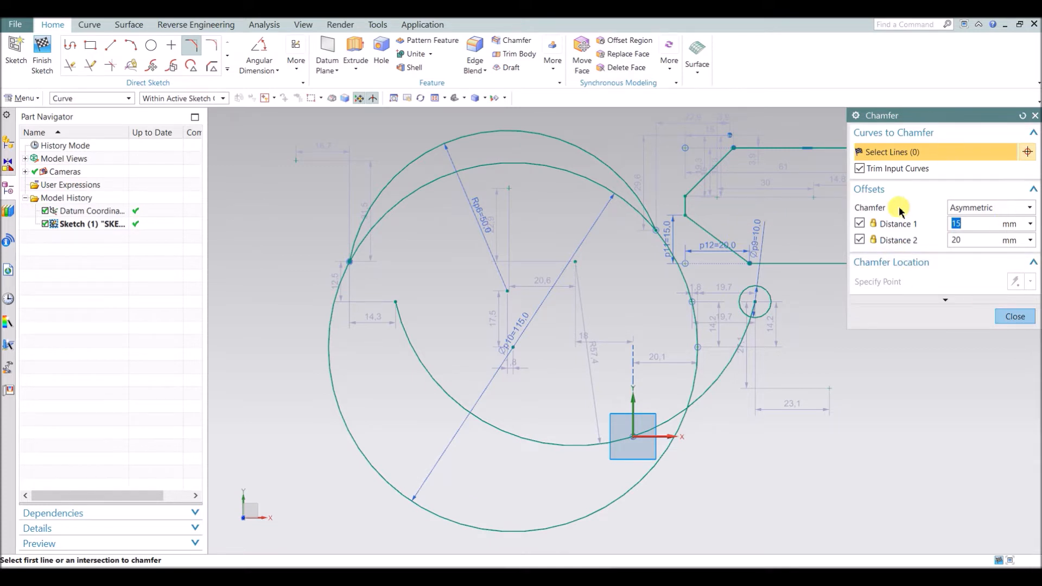
- Chamfer the rectangle's upper-right corner with the 15 mm and 20 mm offsets and without trimming the input curves
click(858, 169)
scroll(703, 298, down, 2)
scroll(772, 249, up, 8)
click(584, 215)
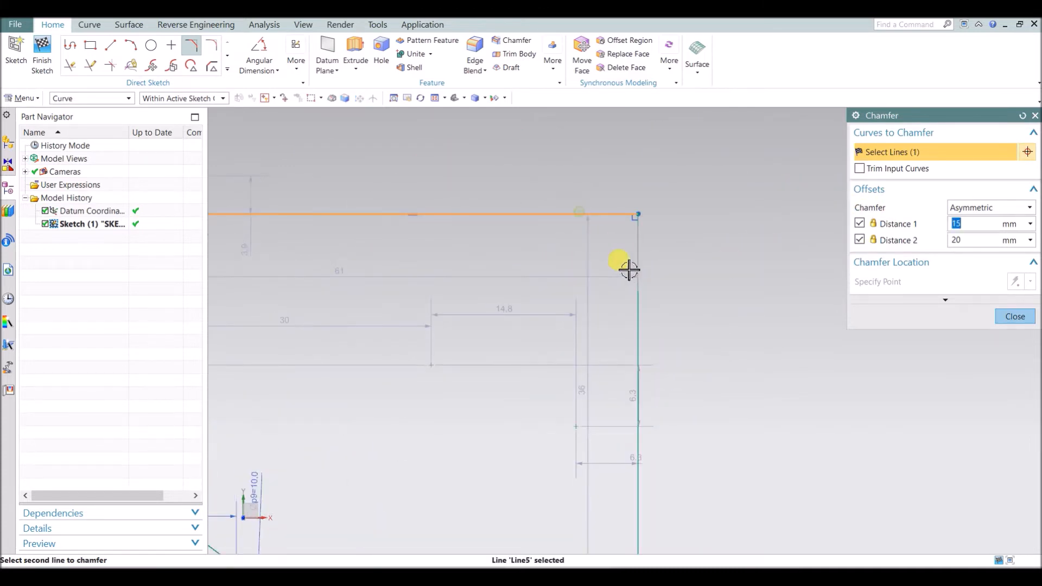
click(638, 270)
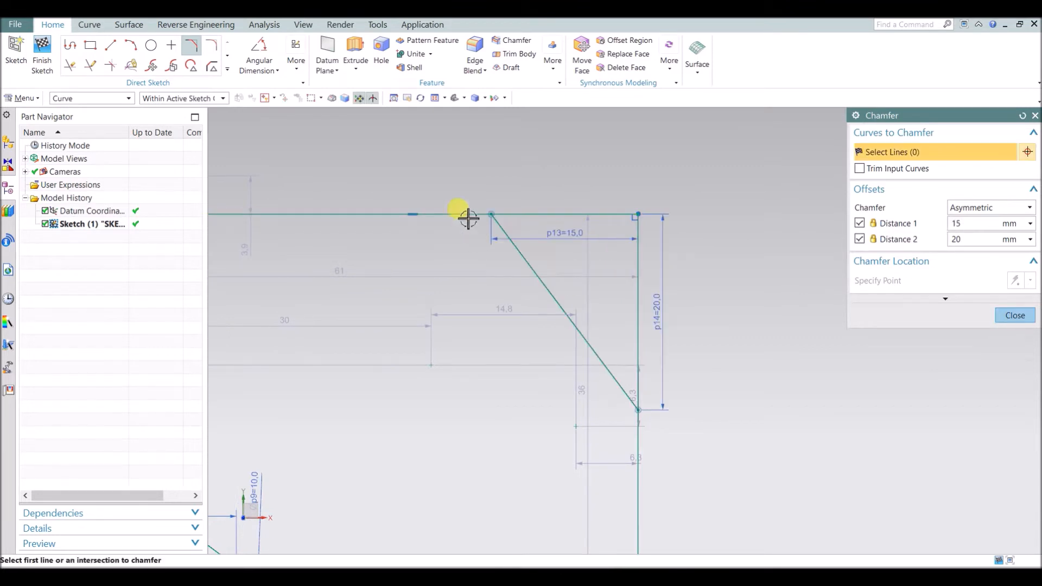
- Chamfer the rectangle's lower-right corner symmetrically, specifying the chamfer location with the cursor at a distance of 41.5 mm
scroll(679, 238, down, 3)
scroll(489, 333, up, 2)
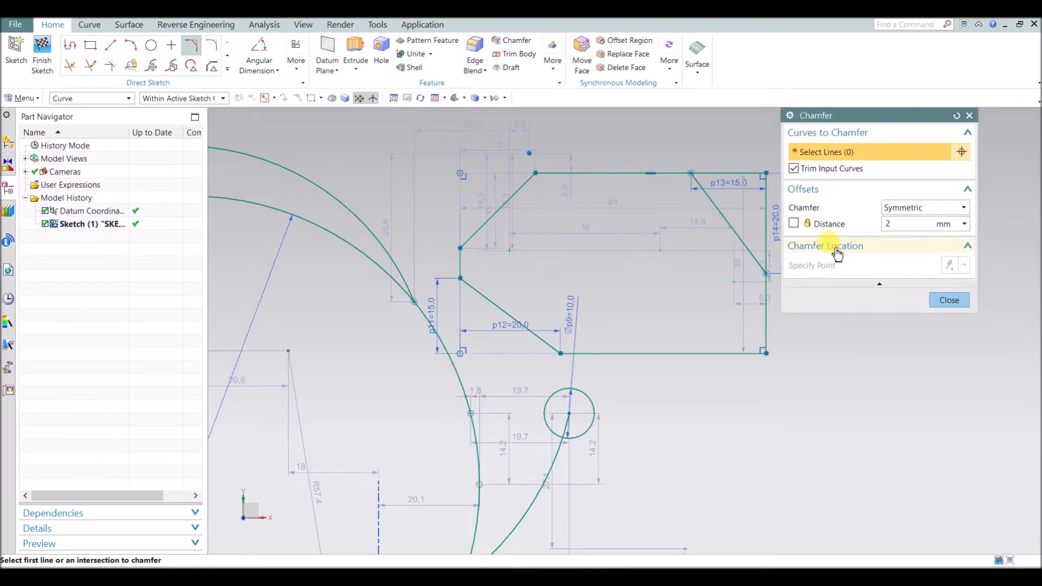
click(831, 247)
click(833, 249)
click(716, 355)
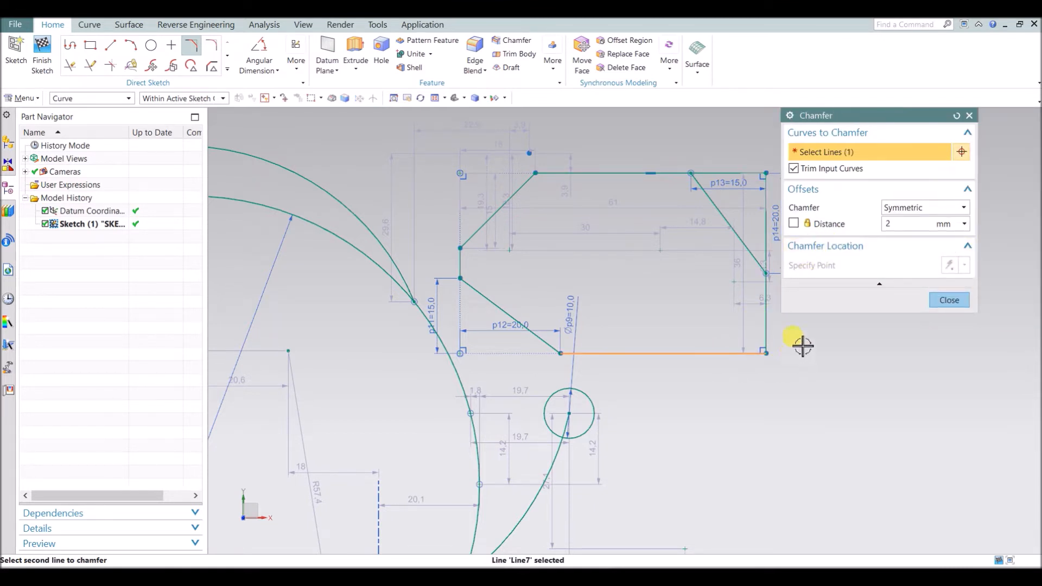
scroll(635, 438, up, 3)
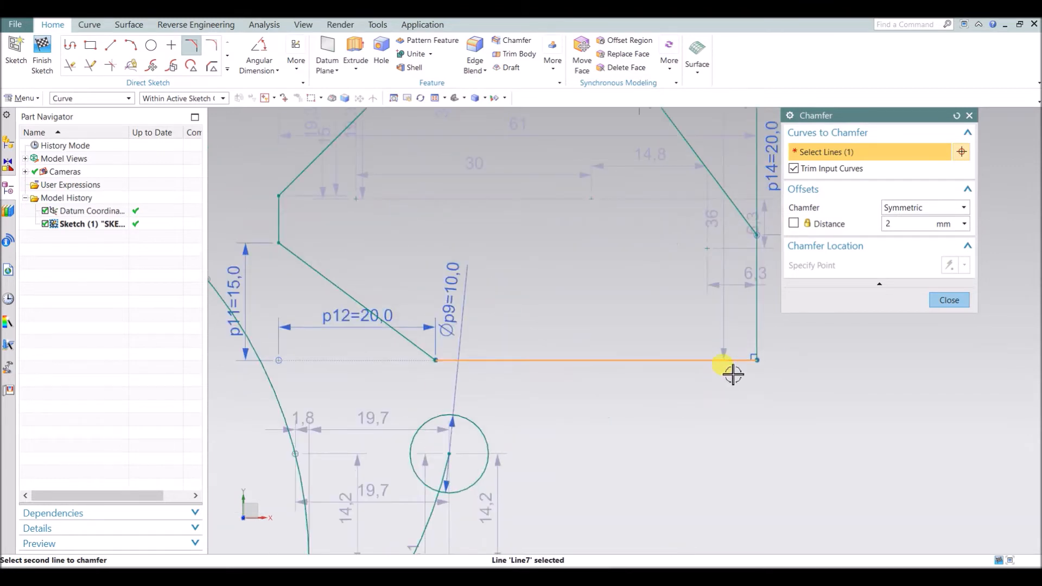
click(756, 323)
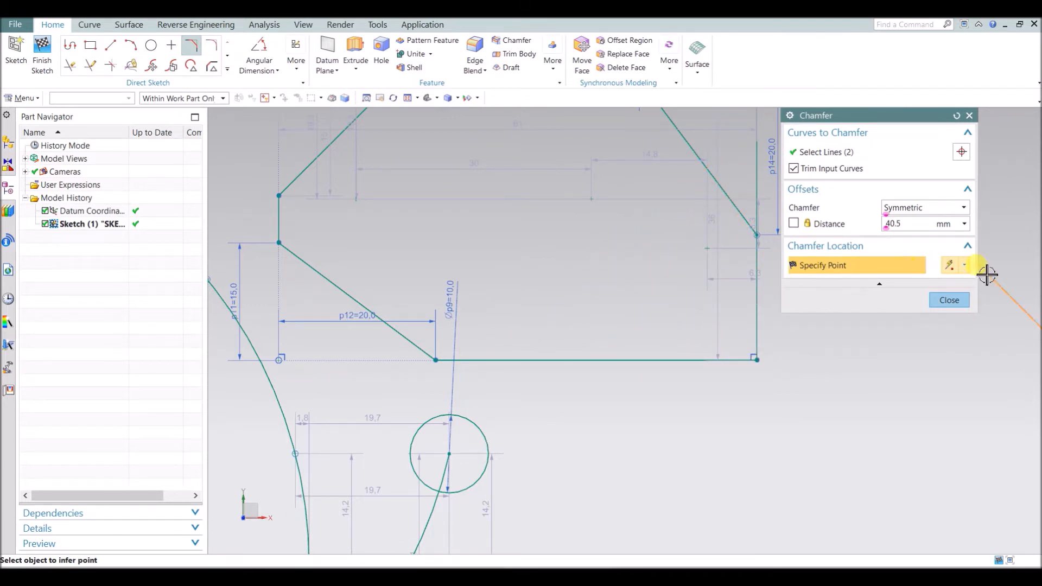
click(966, 265)
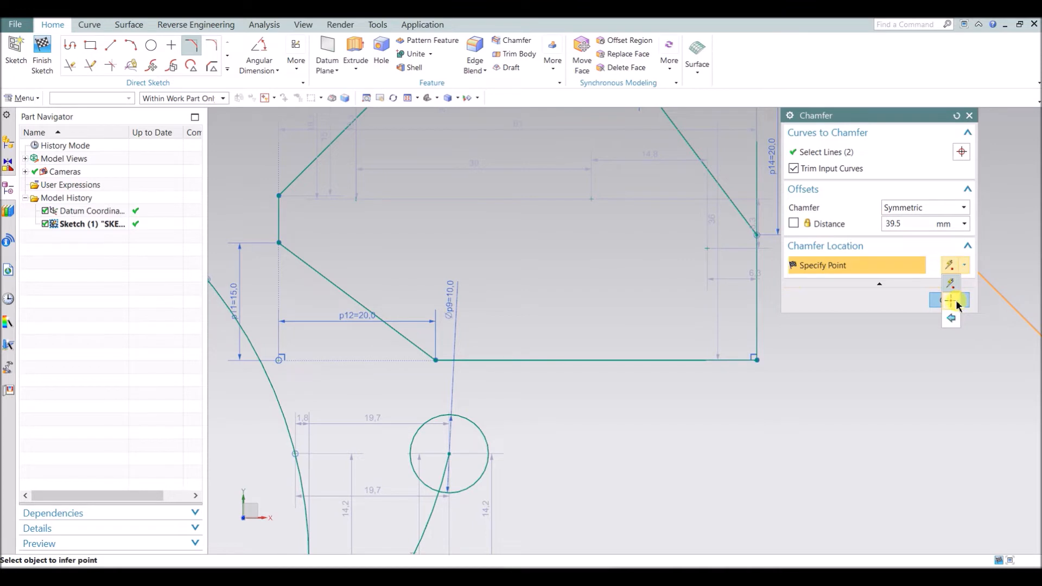
click(953, 302)
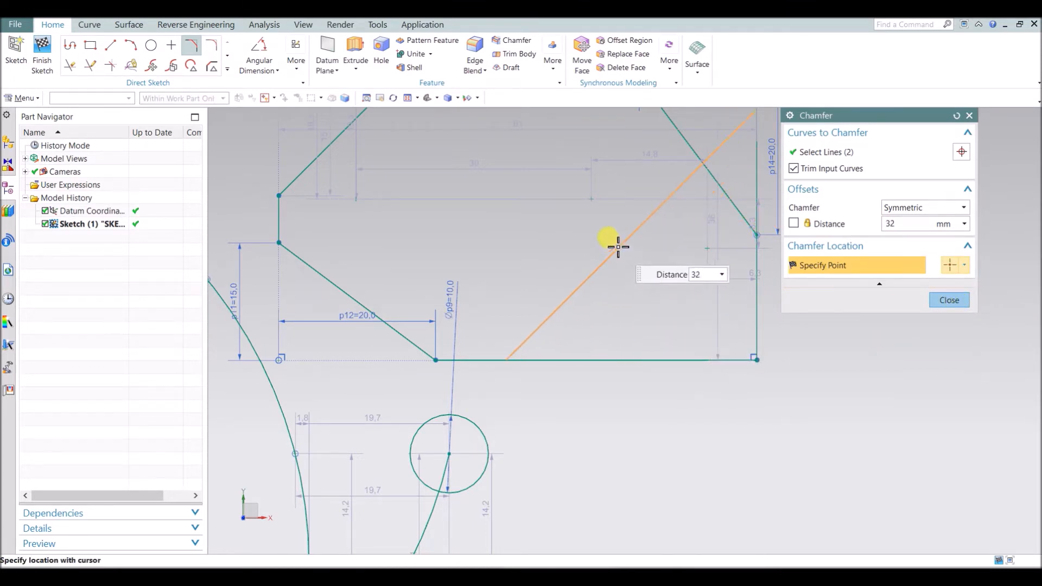
click(596, 211)
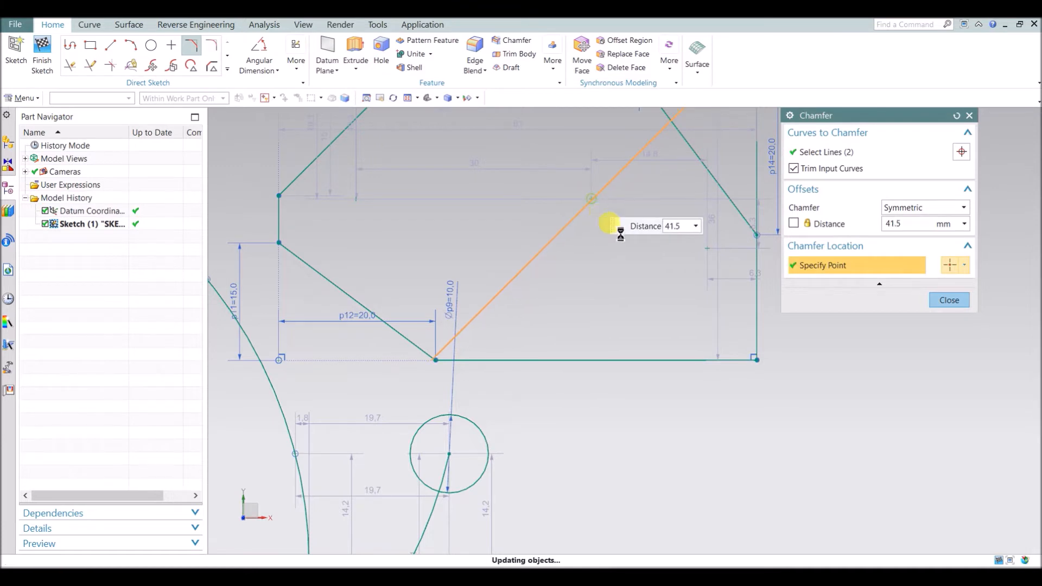
scroll(628, 223, down, 3)
scroll(596, 218, up, 8)
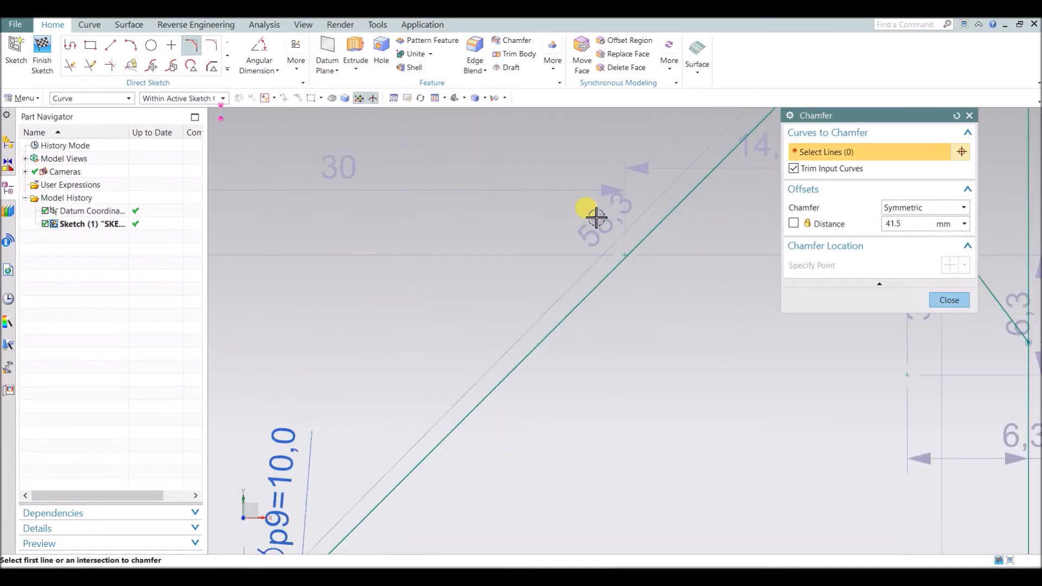
click(958, 304)
- Fillet the rectangle's lower-right corner between the vertical and horizontal sides with a radius of about 9.5 mm
scroll(828, 291, down, 5)
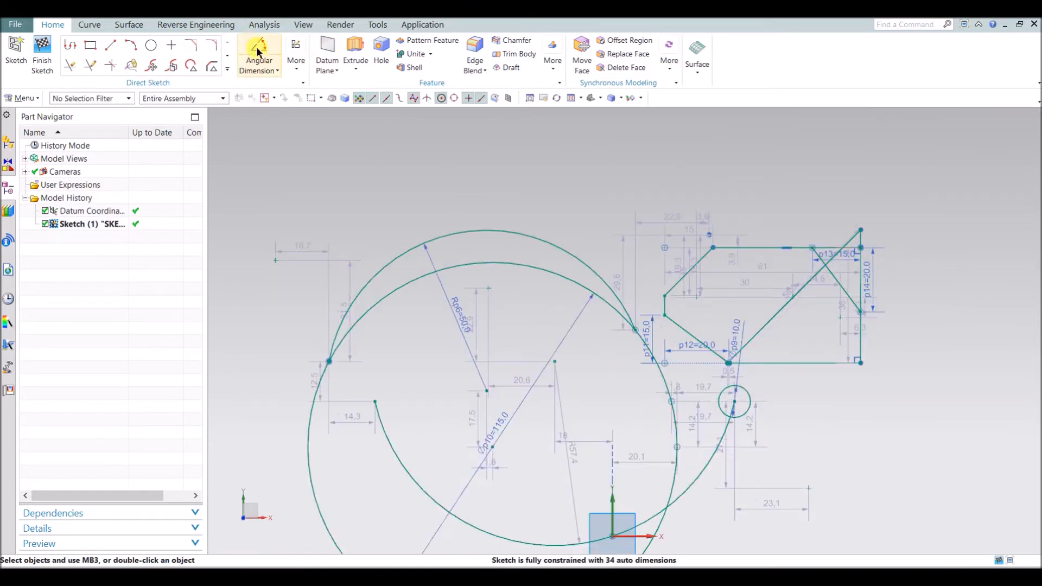
click(213, 47)
scroll(777, 334, up, 5)
scroll(923, 391, down, 5)
scroll(929, 375, up, 5)
click(905, 382)
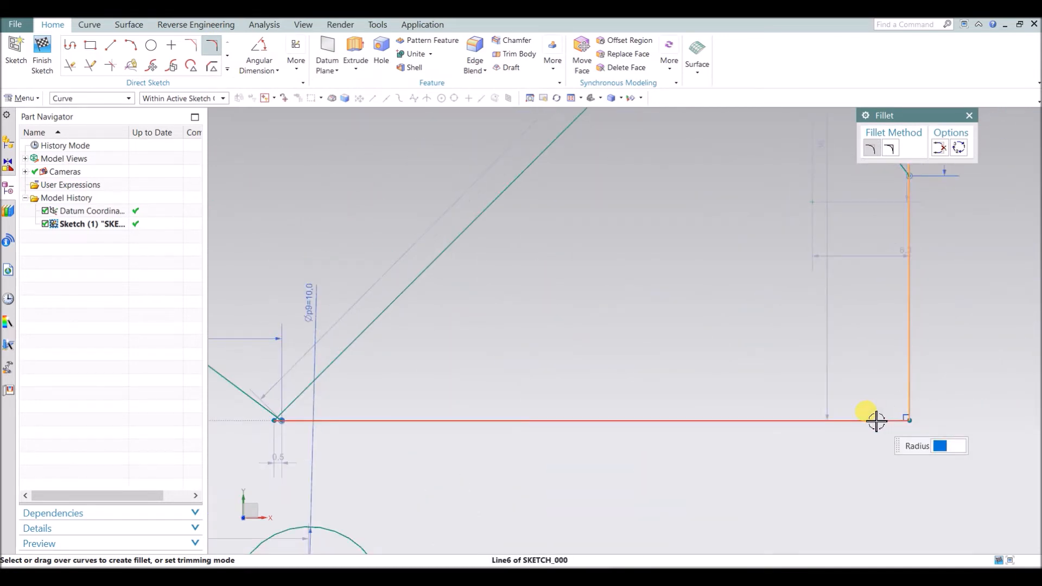
click(875, 421)
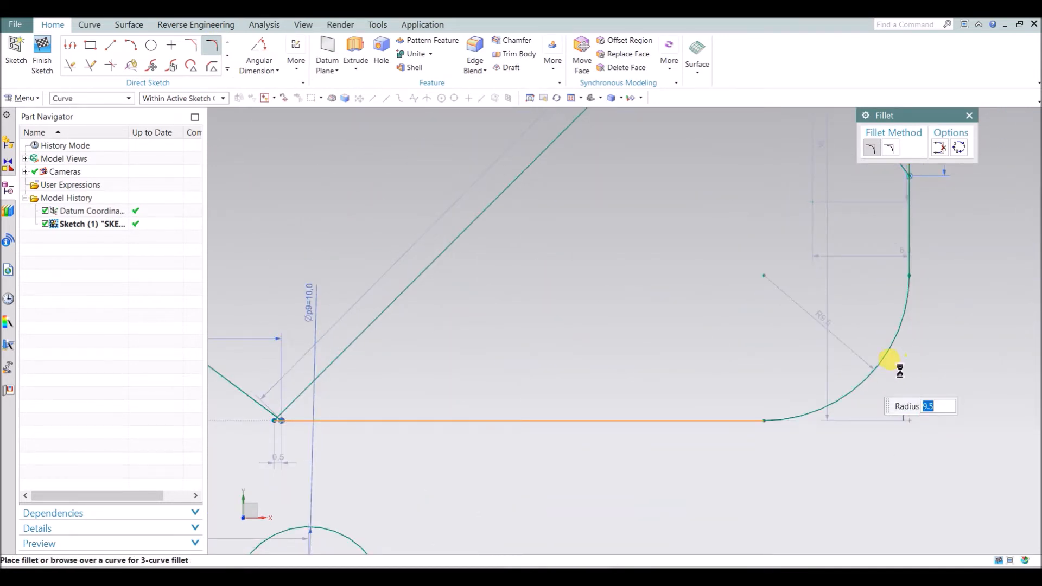
click(889, 373)
- Fillet the lower-left chamfer line and the long diagonal line without trimming them, with a radius of about 17.6 mm
scroll(889, 374, down, 1)
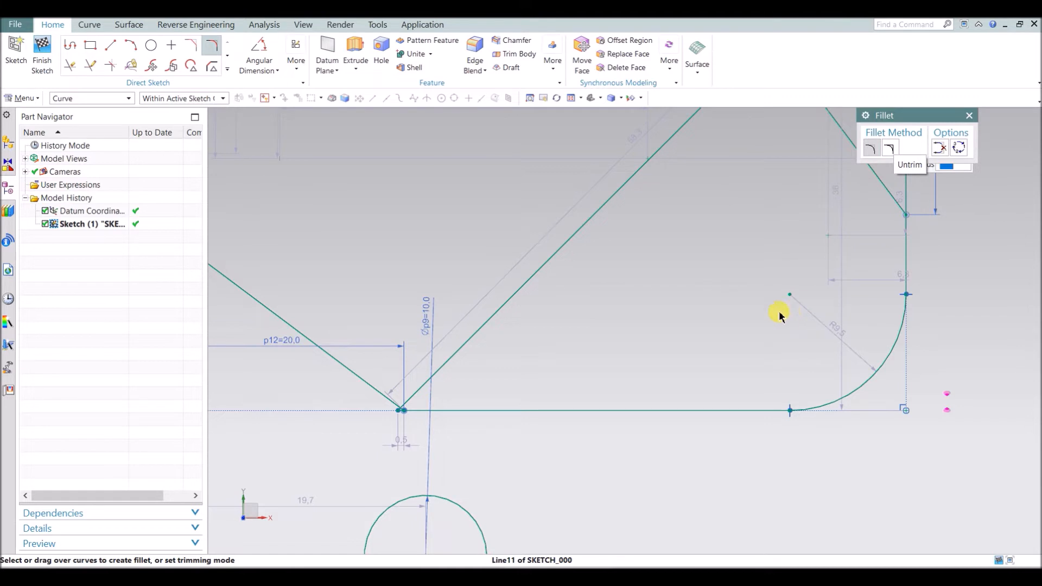
click(889, 147)
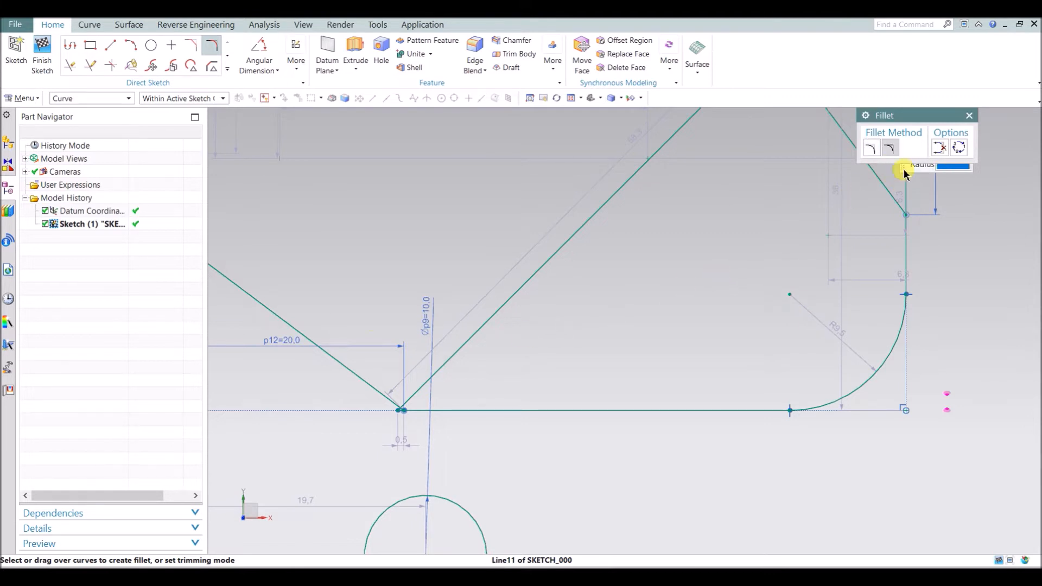
scroll(351, 368, down, 4)
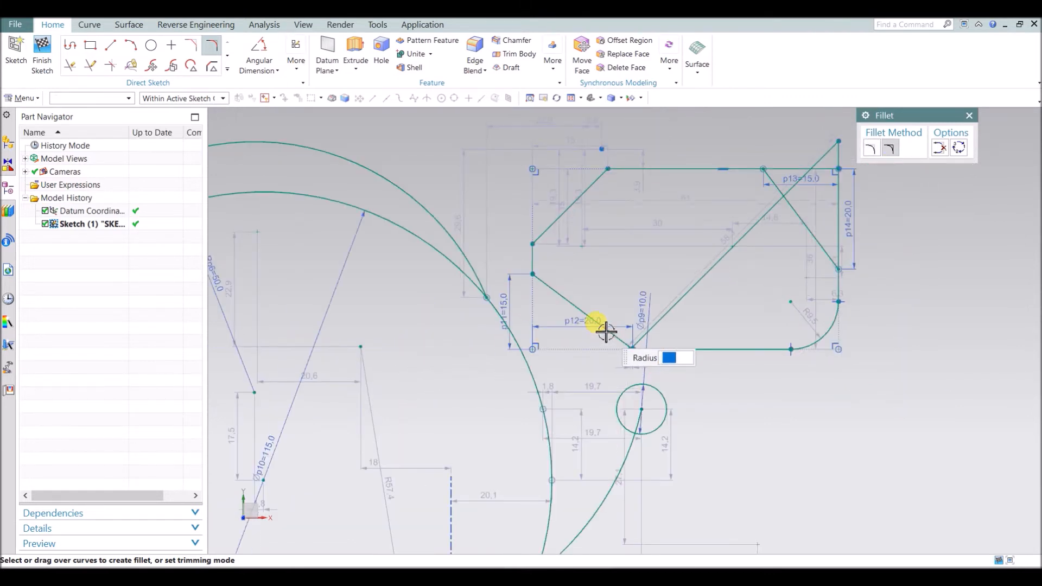
scroll(667, 315, up, 4)
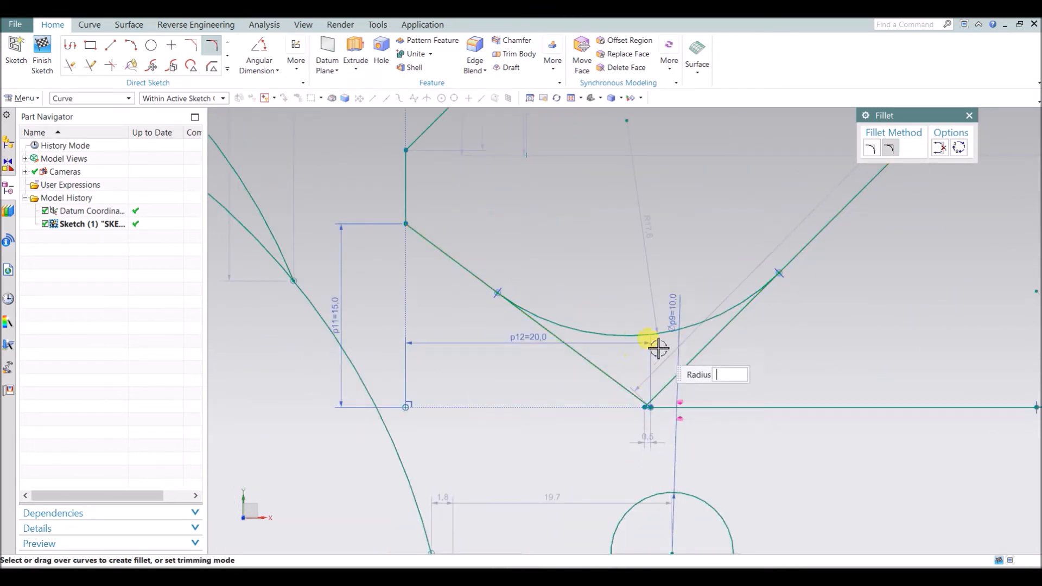
- Create the alternate, complementary fillet of radius 10 mm between the long diagonal and the upper-right chamfer line, leaving the input curves untrimmed
scroll(617, 414, down, 3)
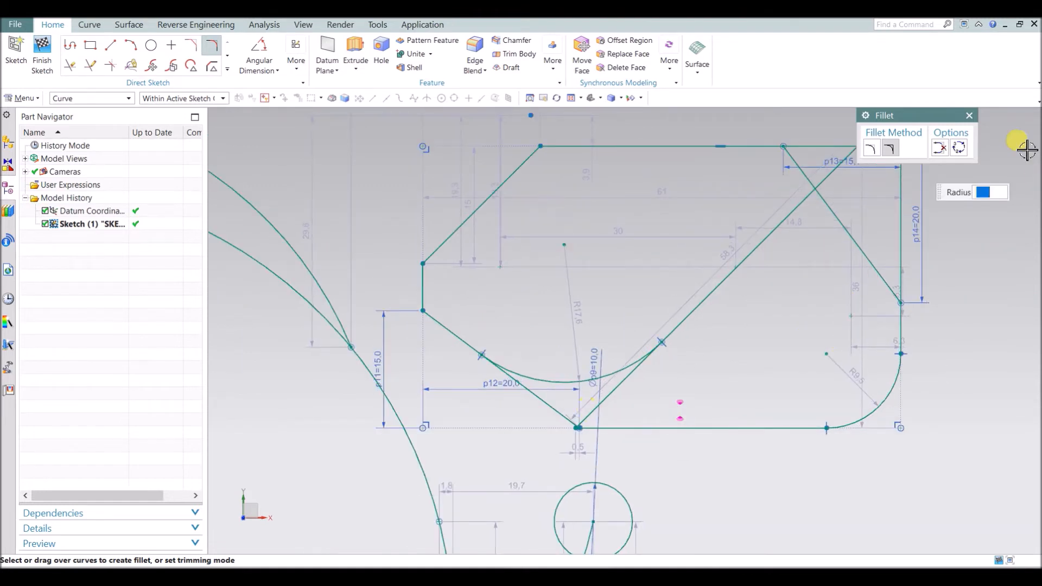
click(958, 149)
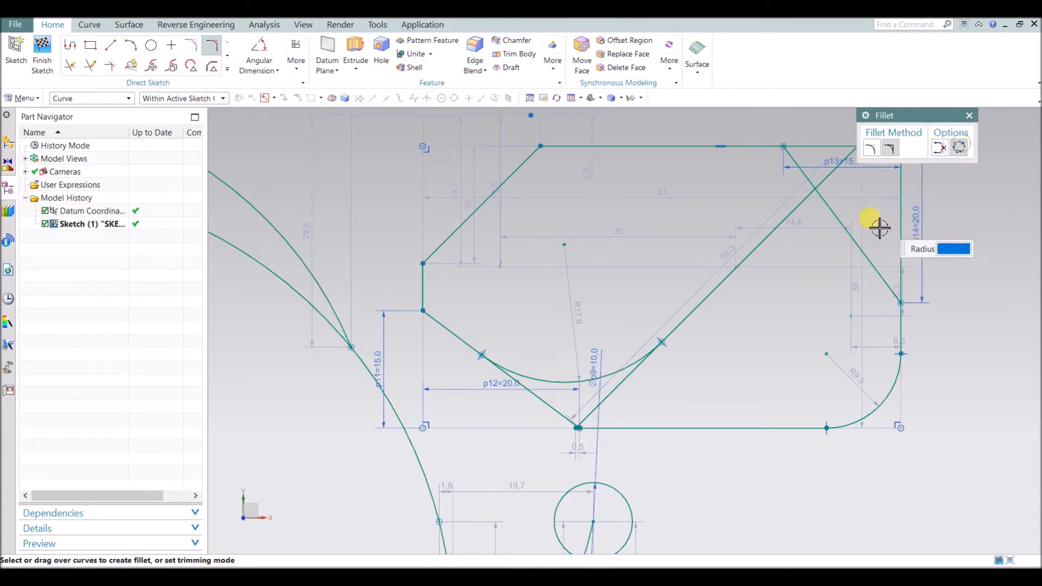
click(846, 221)
click(798, 205)
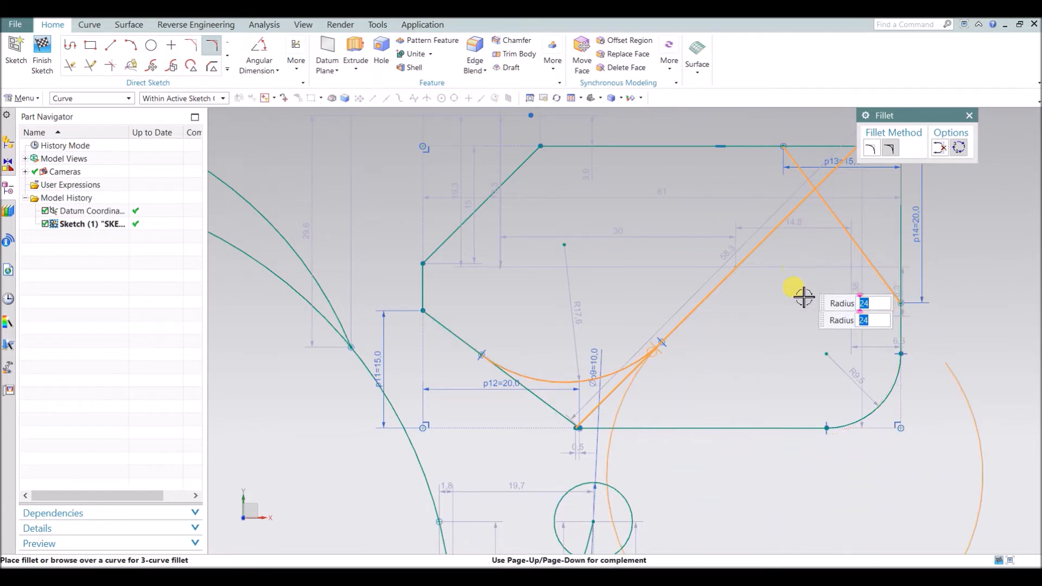
click(803, 235)
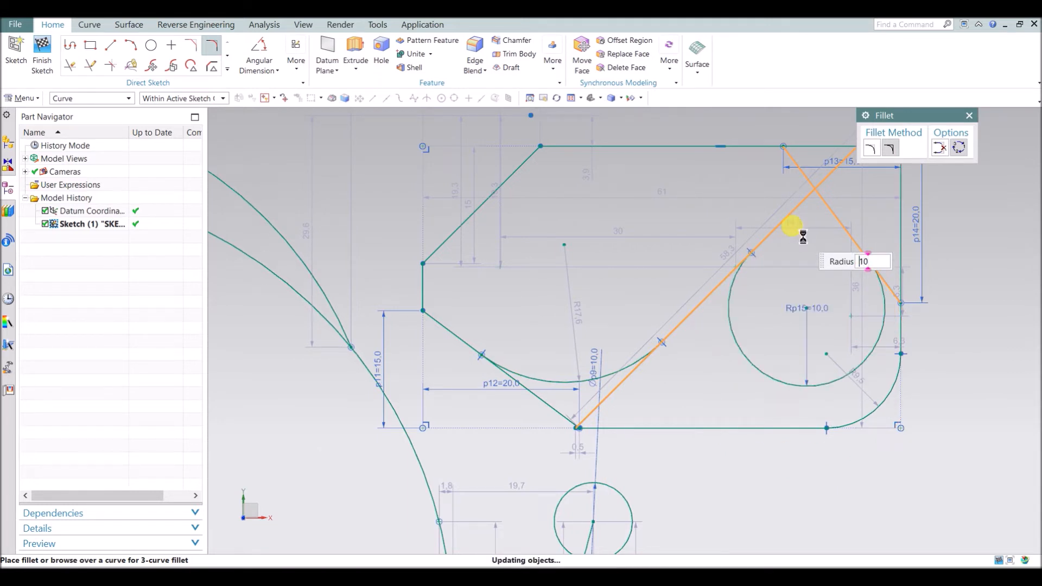
scroll(915, 298, up, 2)
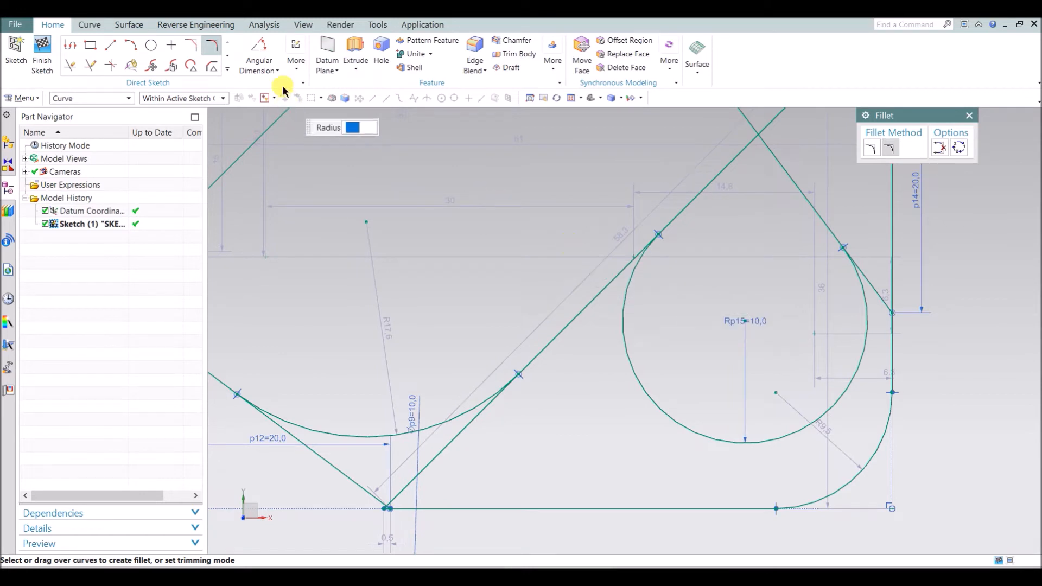
click(292, 68)
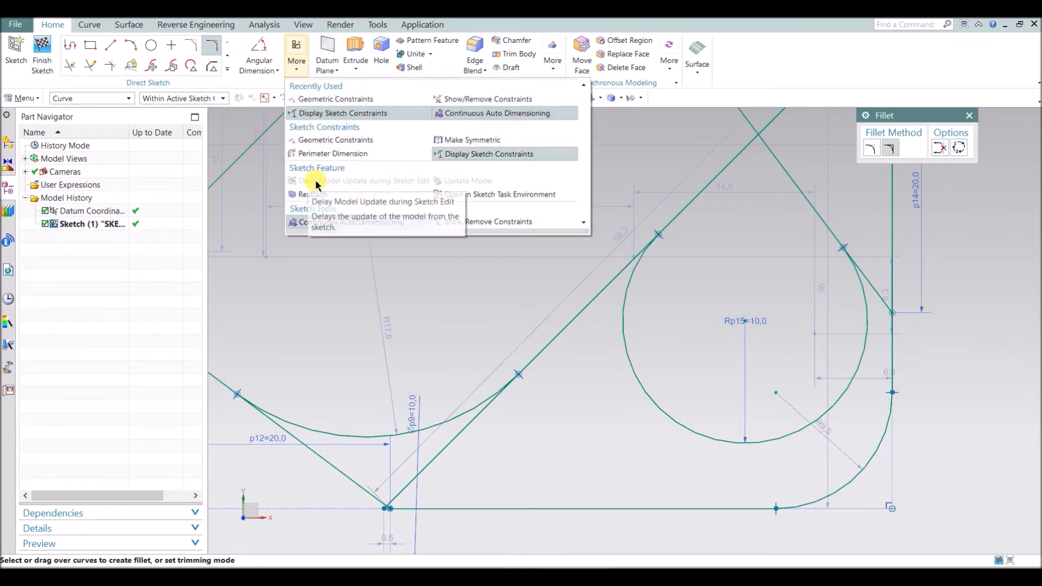
click(624, 251)
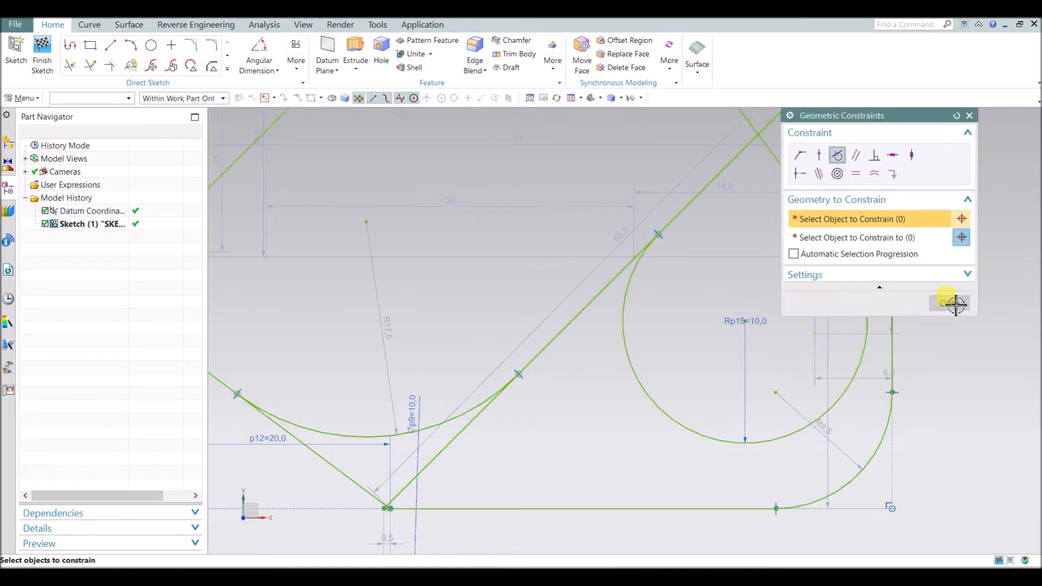
click(972, 116)
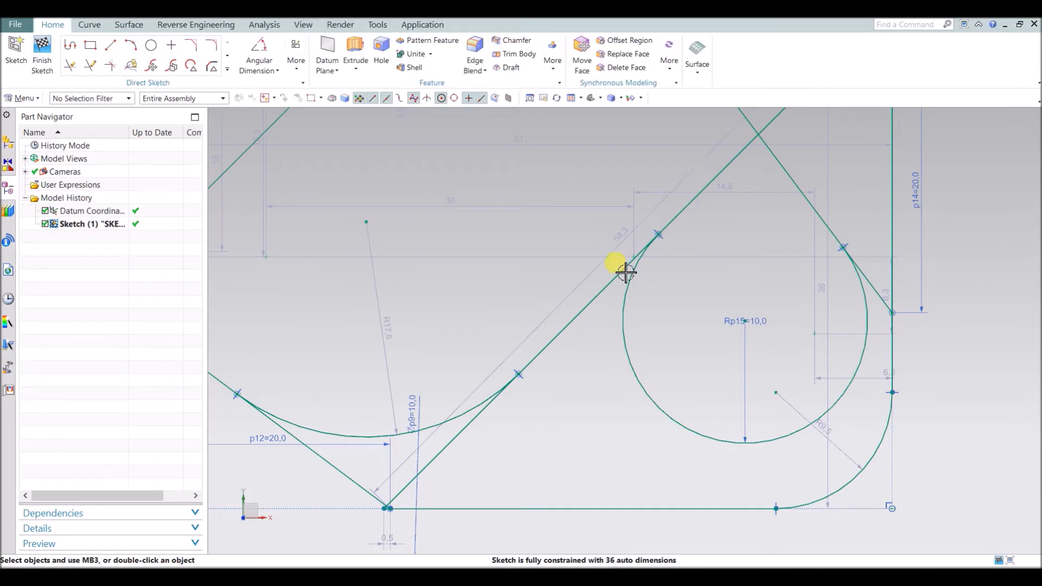
click(111, 46)
key(Escape)
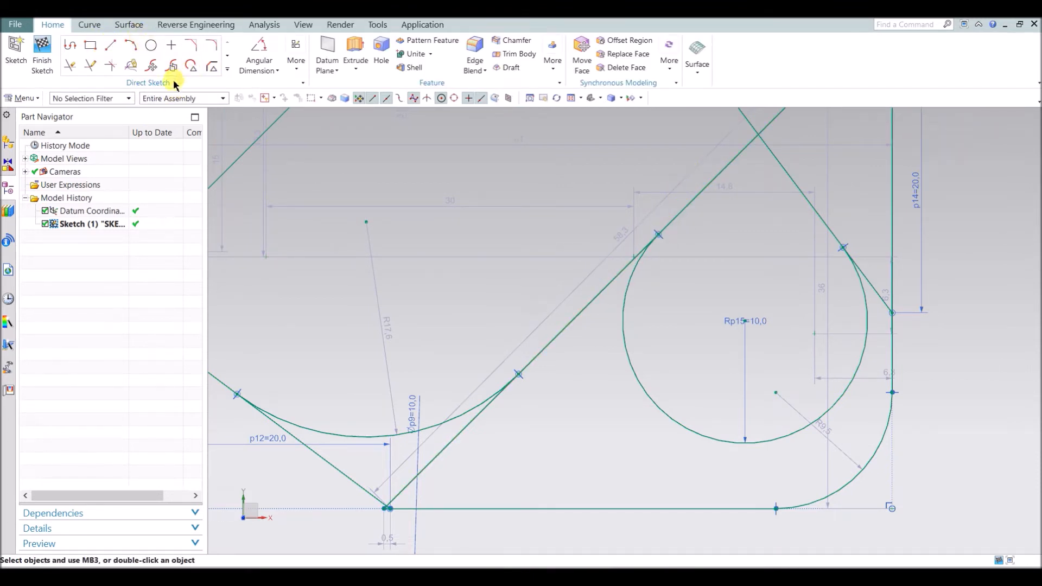
- Quick Extend the 10 mm radius fillet arc so that it closes across its open upper side
click(91, 67)
click(626, 298)
scroll(661, 239, up, 6)
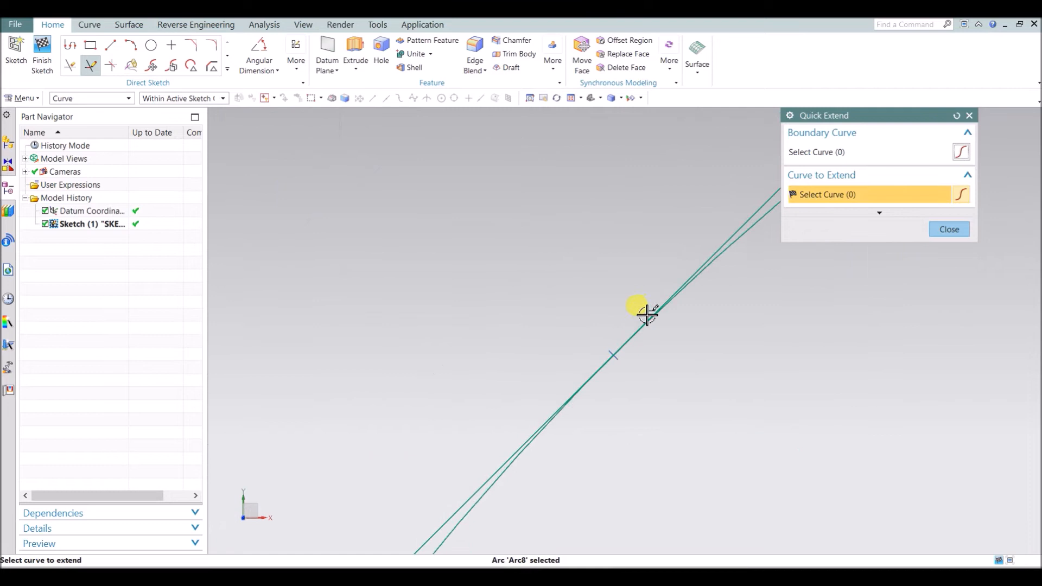
scroll(644, 315, down, 1)
click(949, 229)
scroll(751, 261, down, 4)
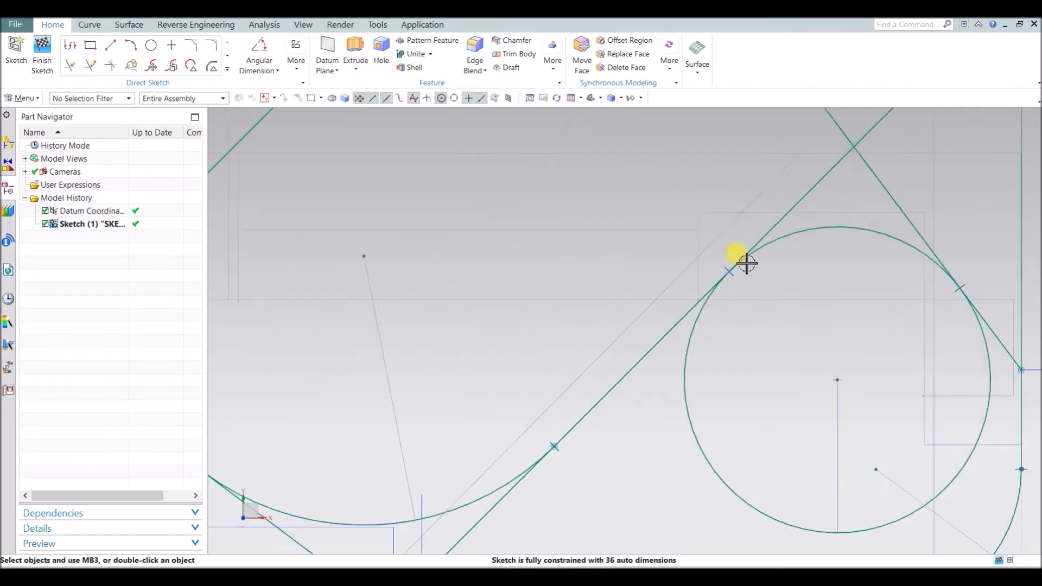
- Quick Trim the upper part of the 10 mm radius arc and the upper-right chamfer line above the diagonal, and show the trim settings
scroll(744, 263, down, 1)
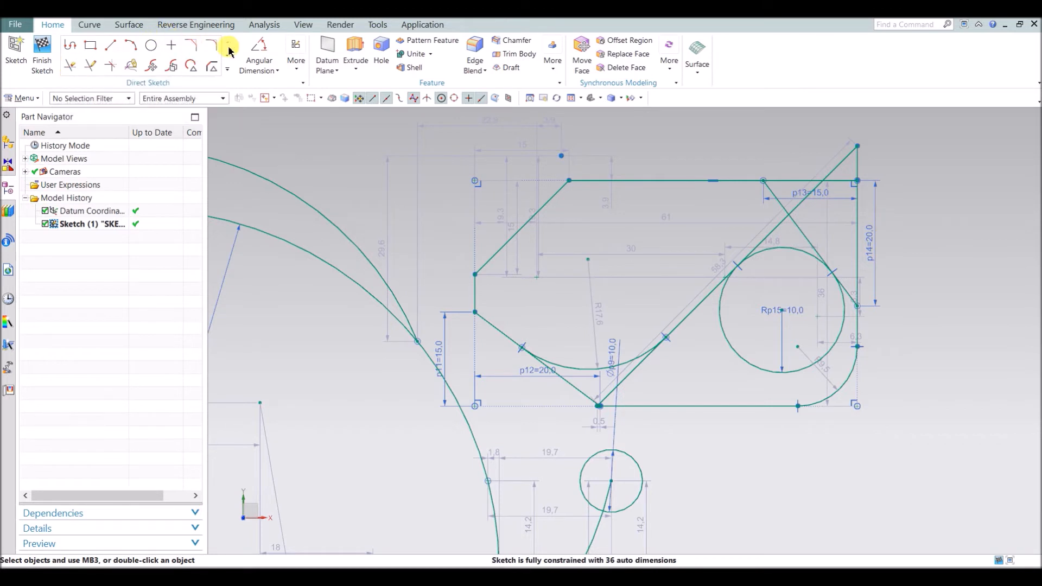
click(66, 66)
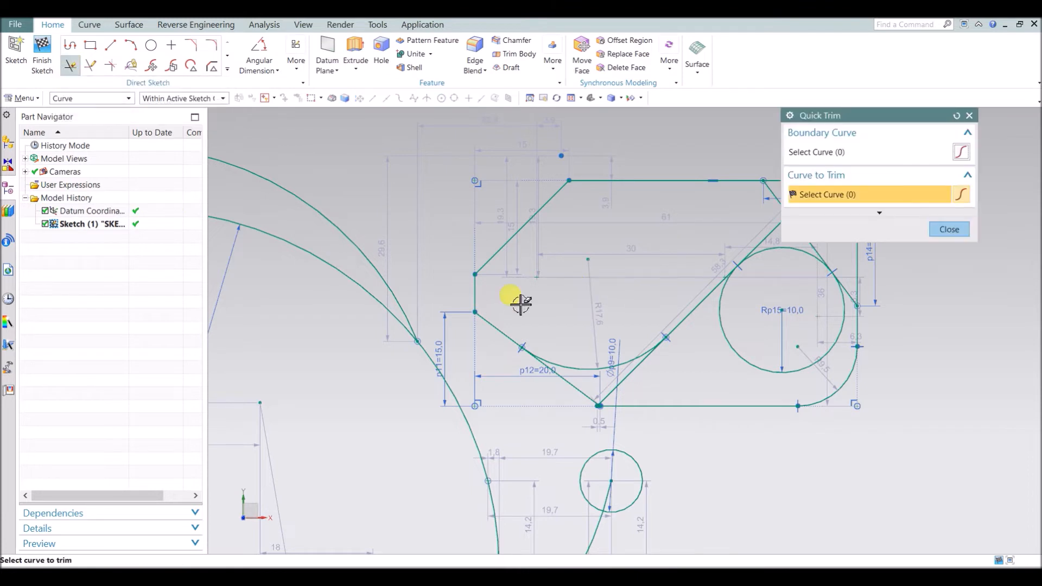
scroll(520, 305, down, 3)
scroll(702, 279, up, 7)
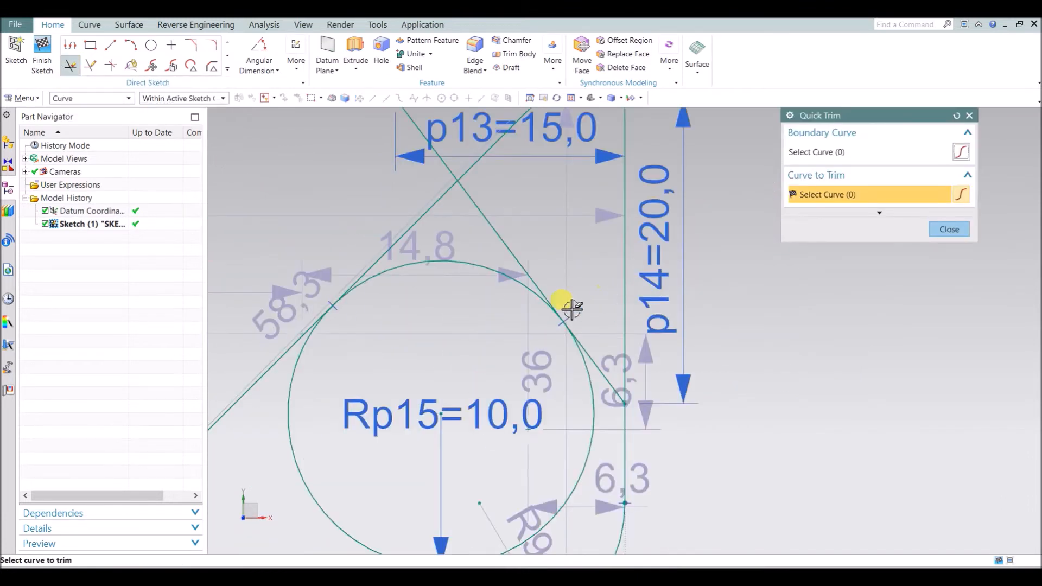
click(480, 269)
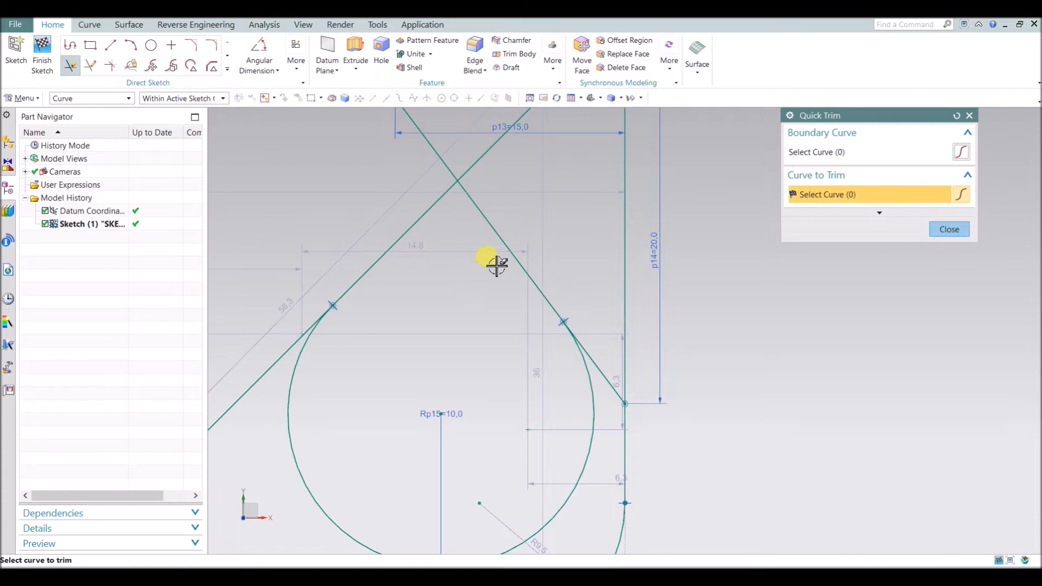
scroll(496, 267, down, 3)
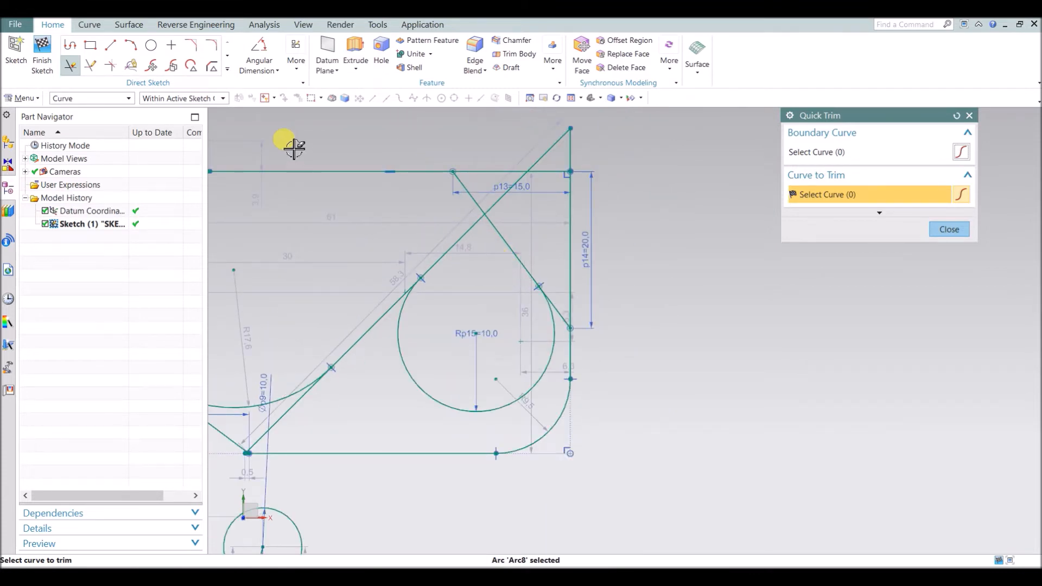
click(466, 187)
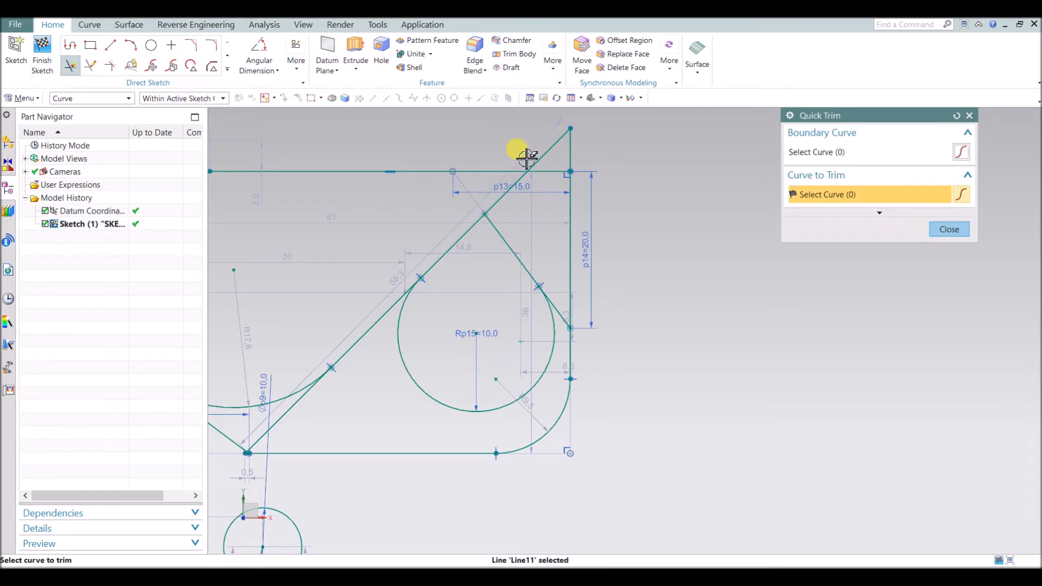
click(916, 212)
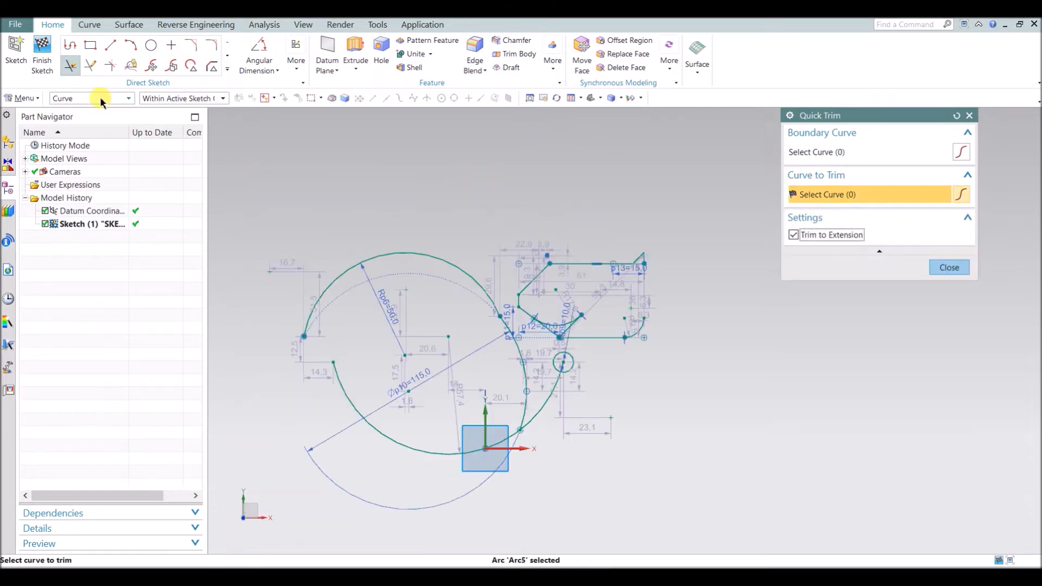
- Quick Extend the 50 mm radius upper arc around to the large lower arc, and the lower arc up to the upper arc
click(91, 65)
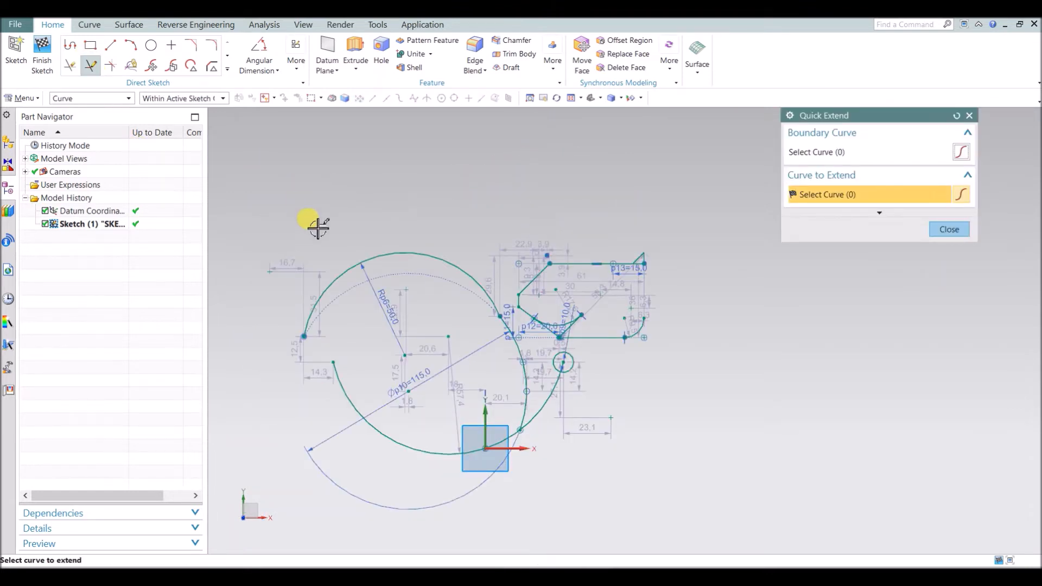
click(317, 293)
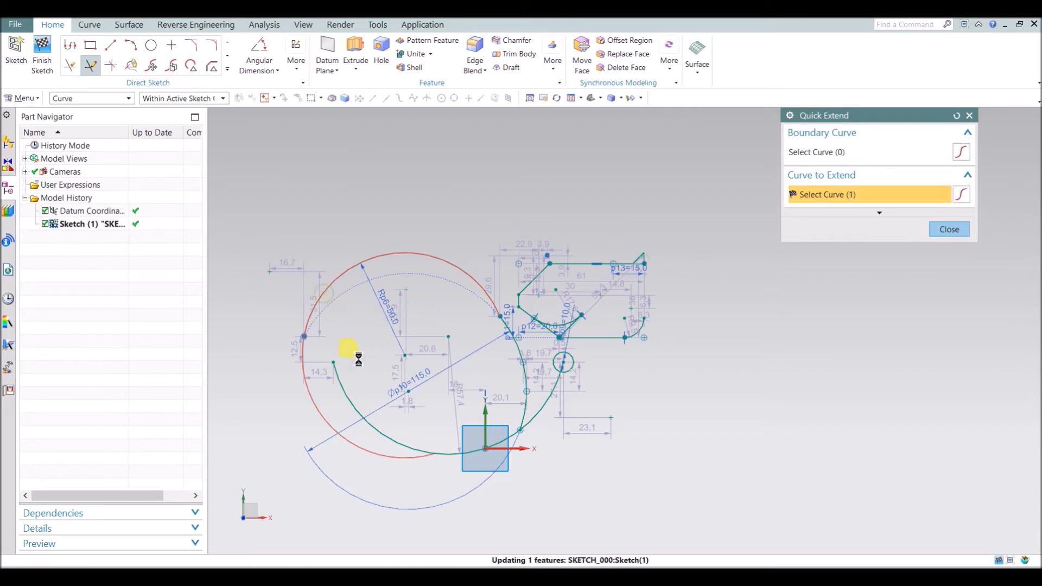
click(339, 394)
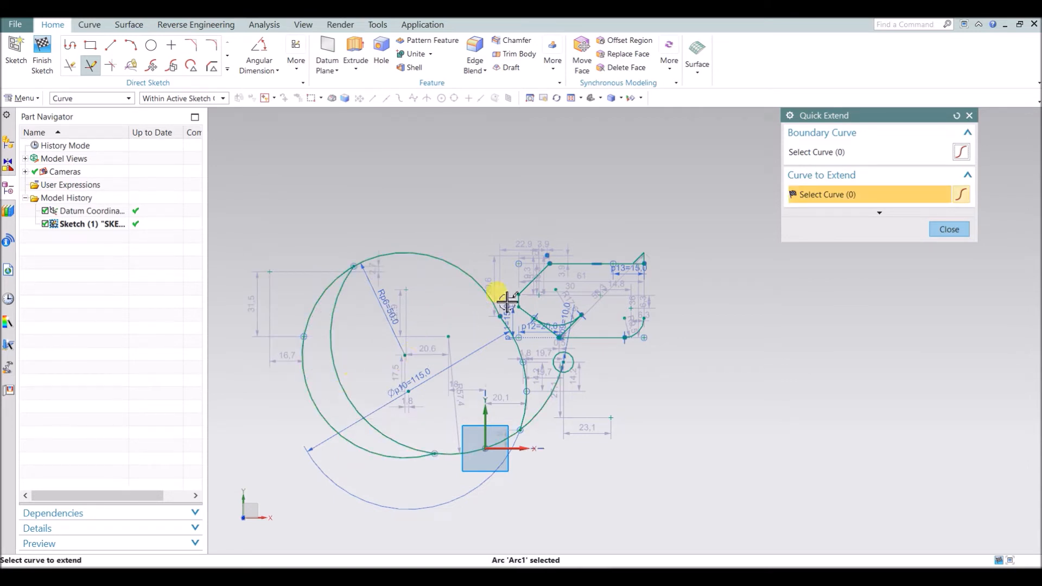
- Make a corner between the large lower arc and the 50 mm radius arc at their upper-left intersection
click(111, 66)
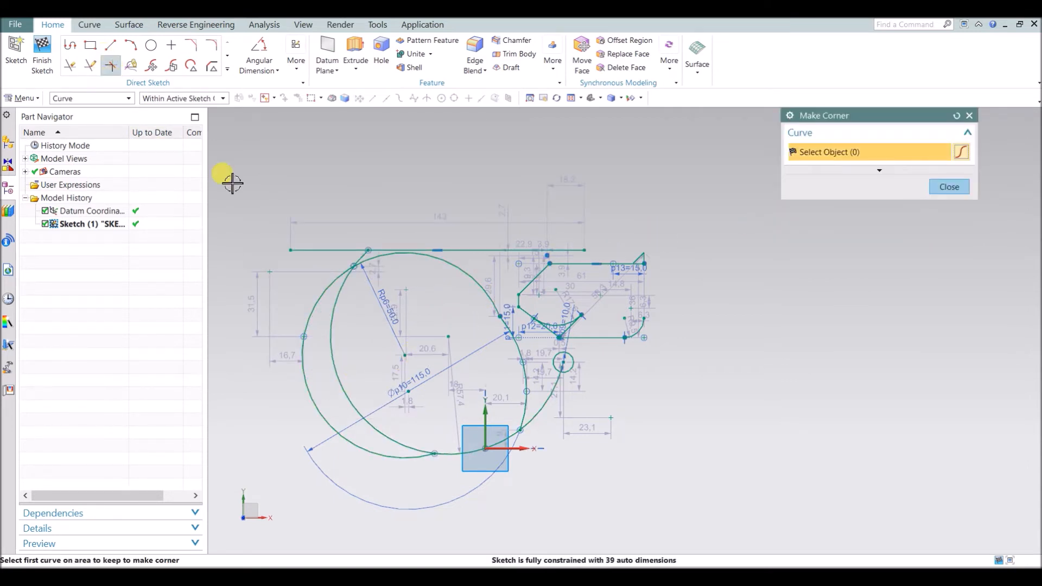
scroll(288, 214, down, 5)
scroll(462, 336, up, 4)
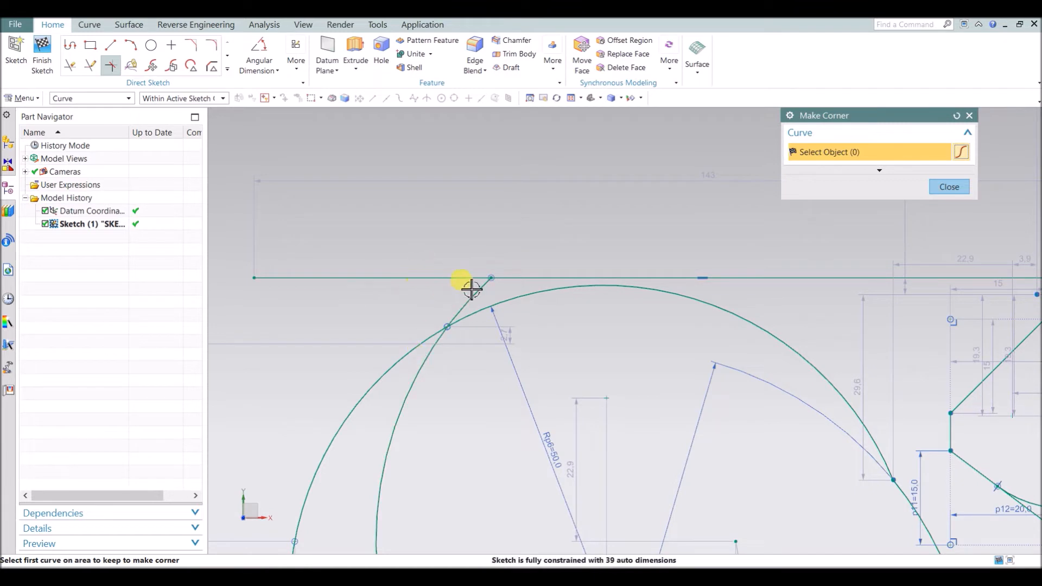
scroll(404, 337, up, 1)
scroll(426, 326, down, 3)
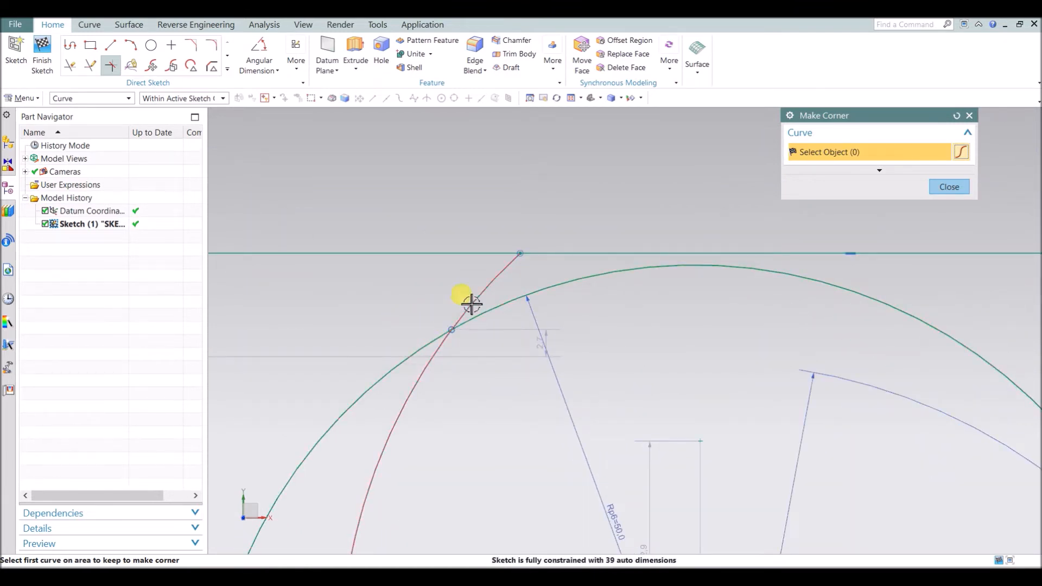
click(434, 358)
click(474, 320)
- Make a corner between the rectangle's upper-left and lower-left chamfer lines, joining them beyond the short vertical side
scroll(330, 291, up, 1)
scroll(331, 292, up, 6)
scroll(352, 309, down, 5)
scroll(352, 307, up, 3)
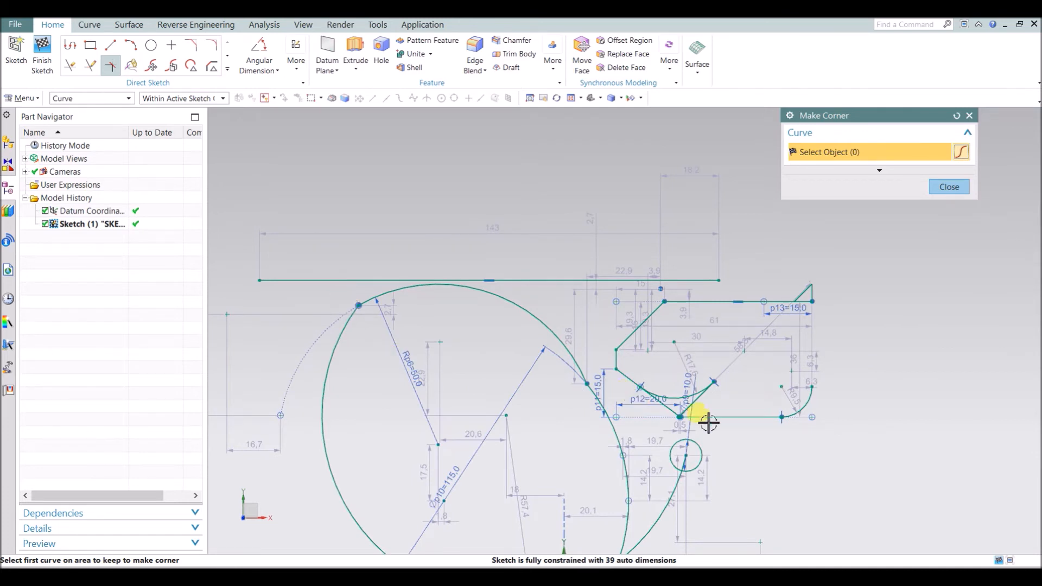
scroll(695, 411, down, 3)
click(542, 259)
click(548, 331)
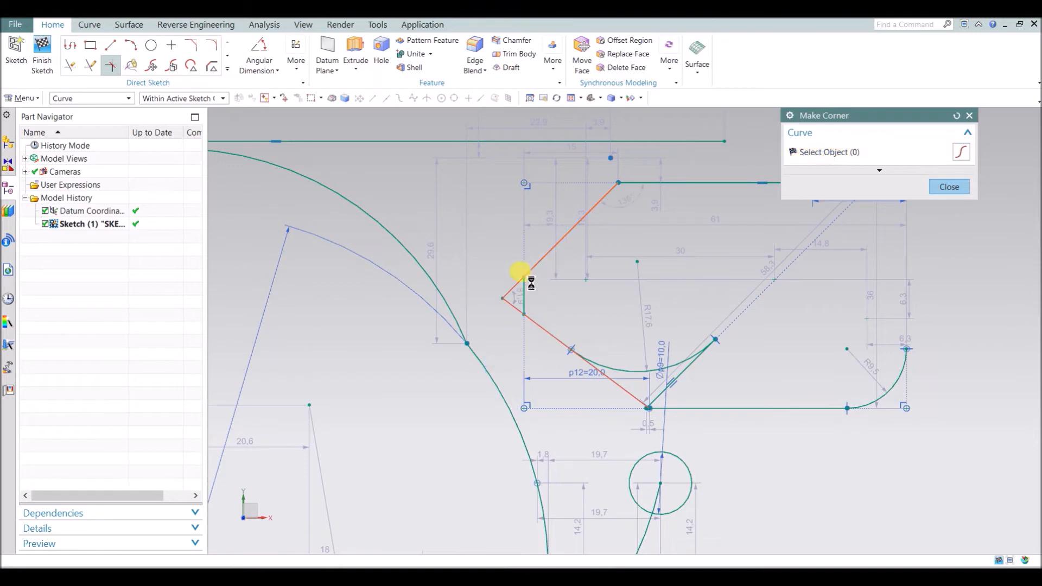
- Make a corner between the bottom of the large lower arc and the right side of the 50 mm radius arc
scroll(543, 283, up, 5)
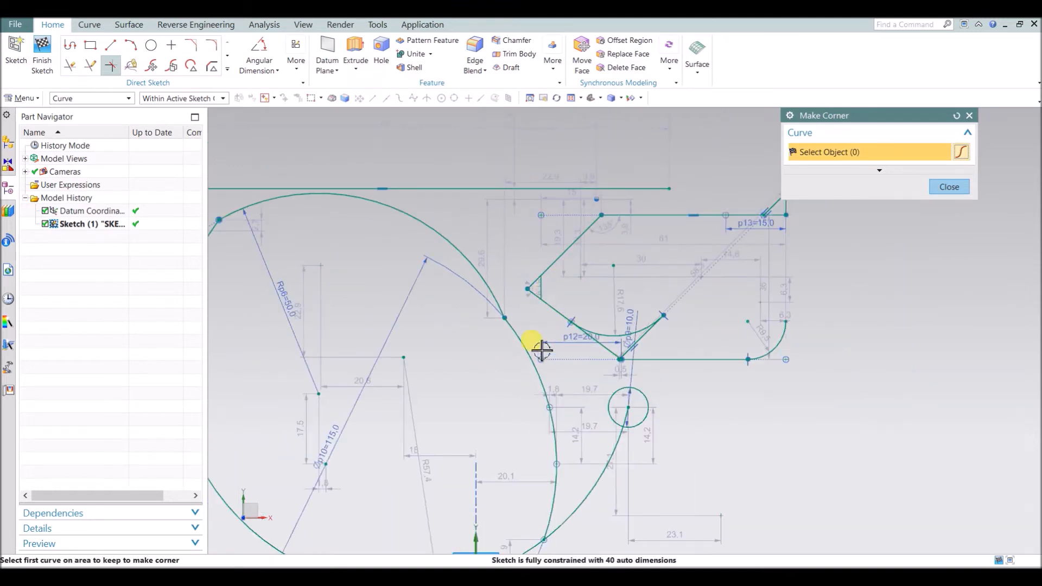
click(449, 464)
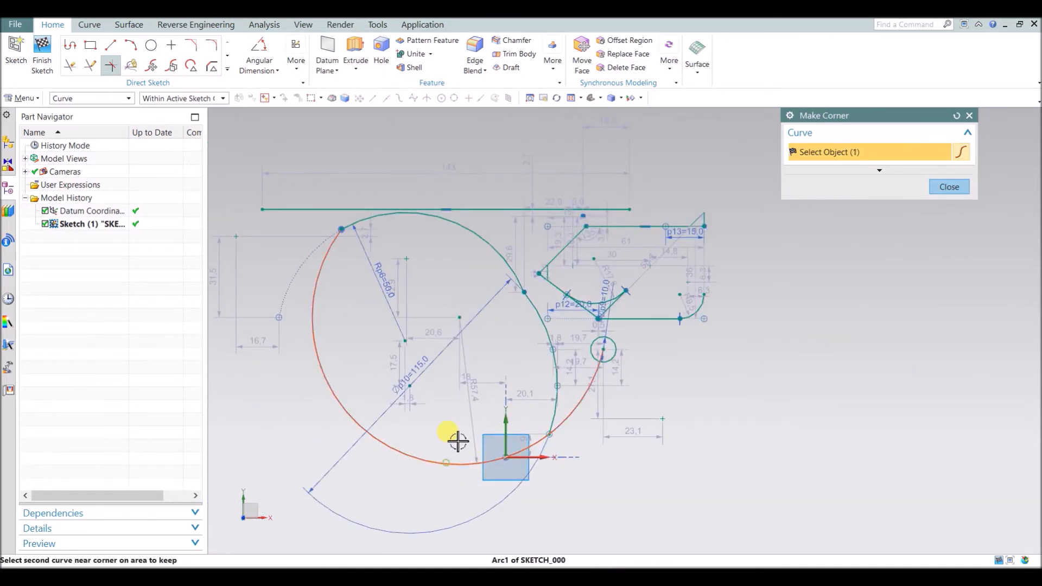
click(511, 272)
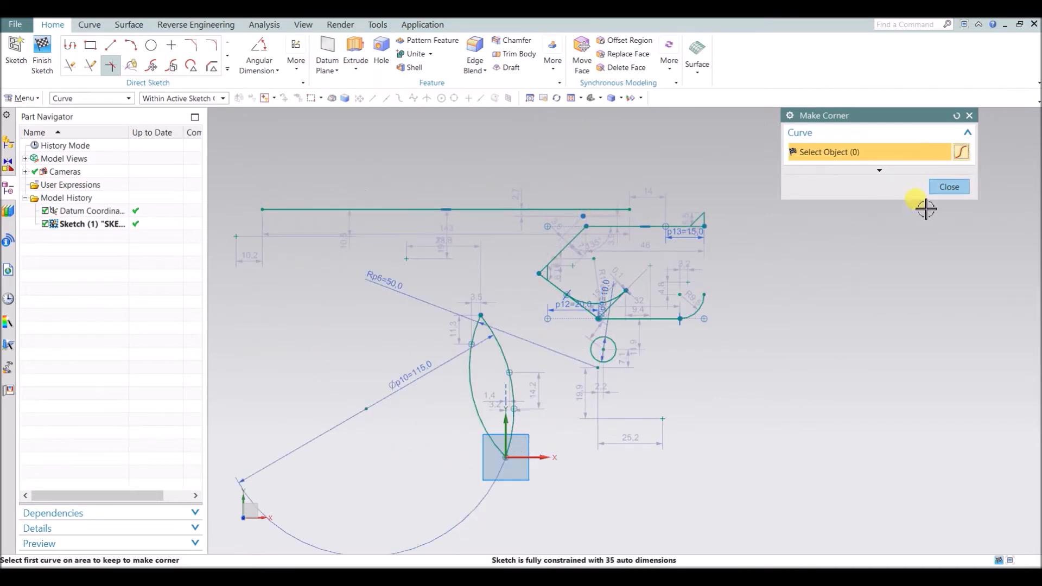
click(950, 186)
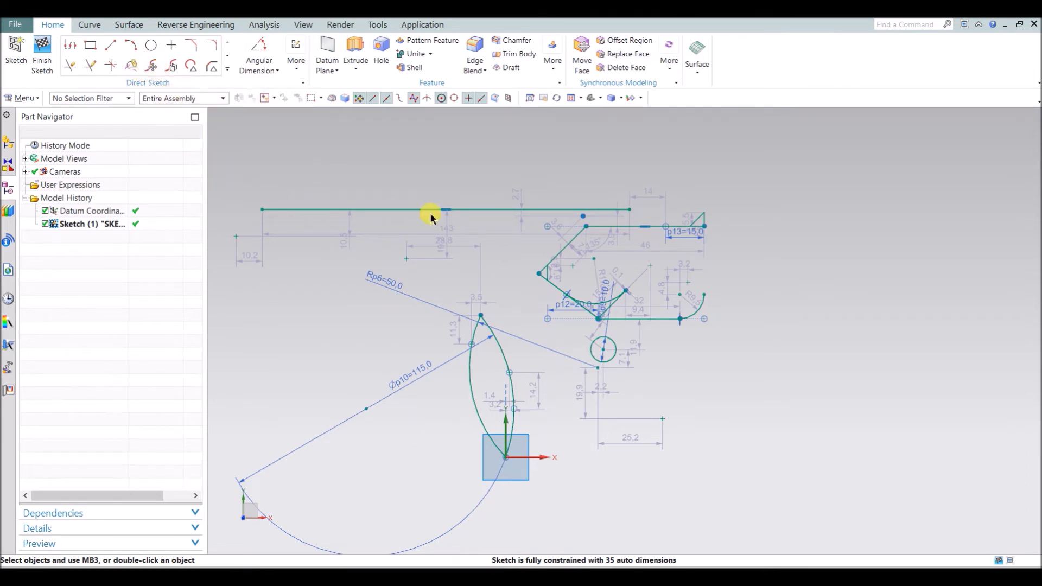
- Try to move the long horizontal line 10 mm along the vertical Y axis with Move Curve
click(152, 66)
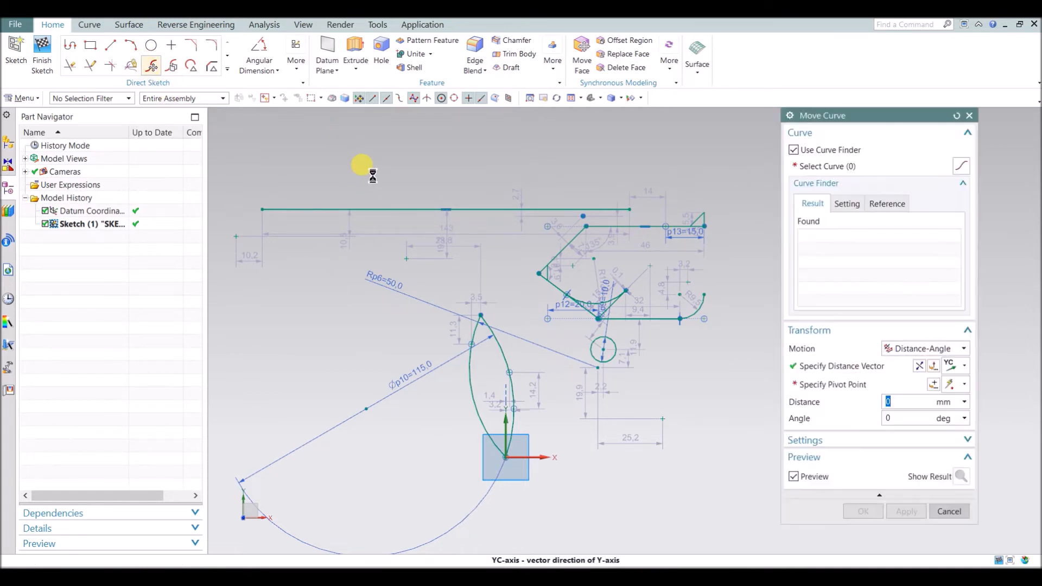
click(420, 209)
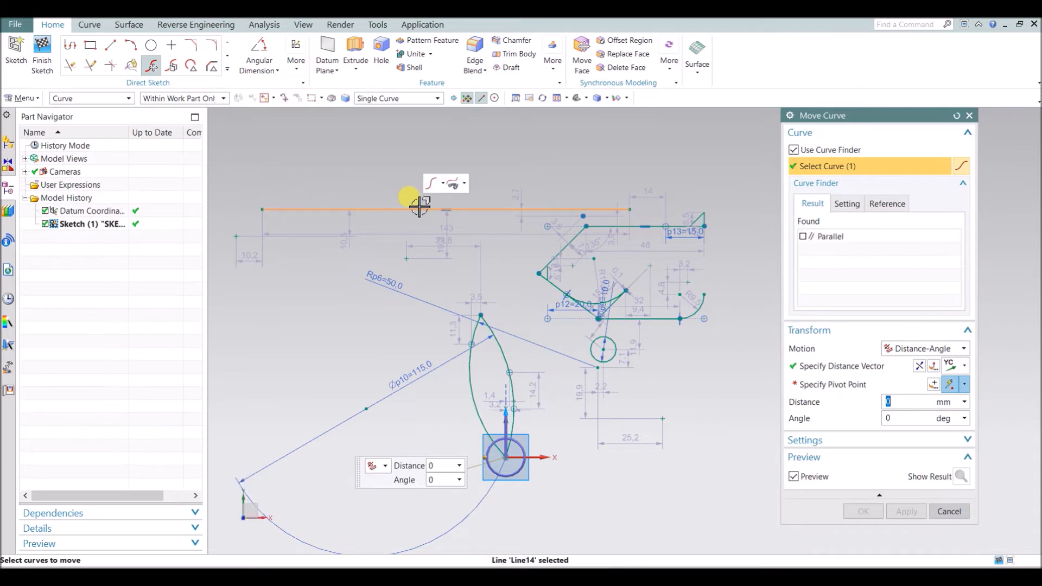
click(965, 365)
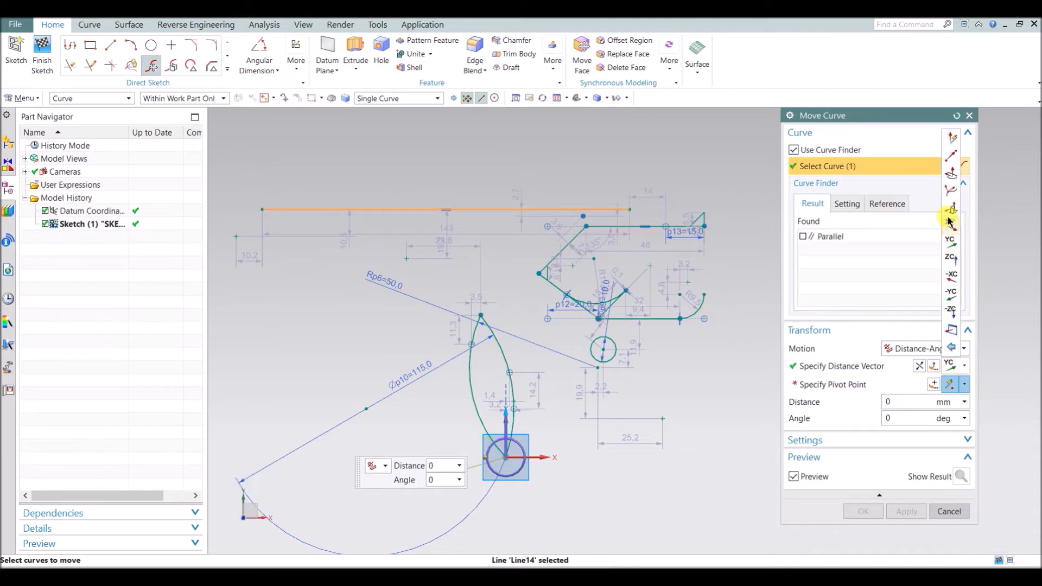
click(956, 140)
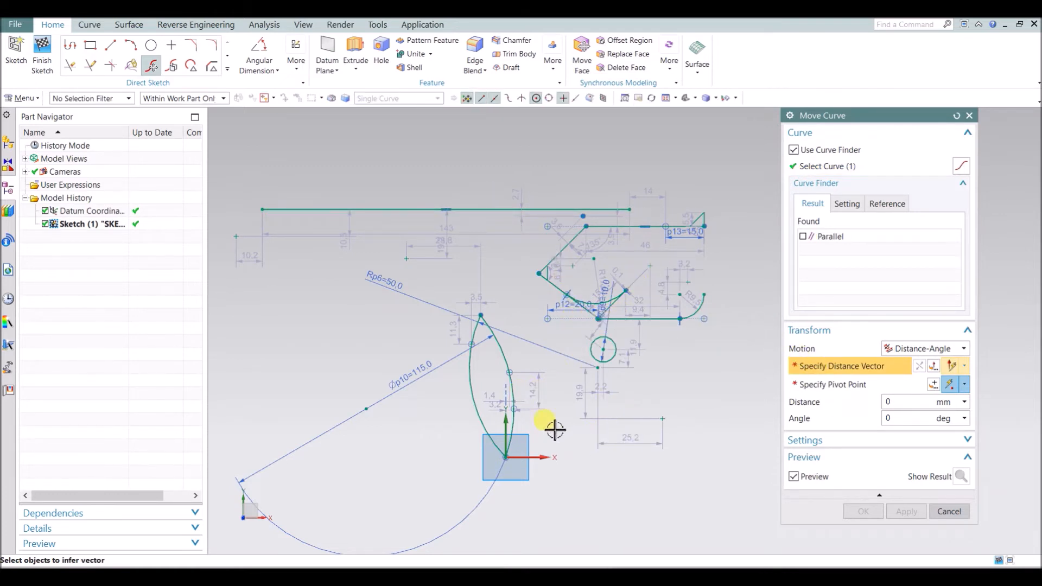
click(507, 436)
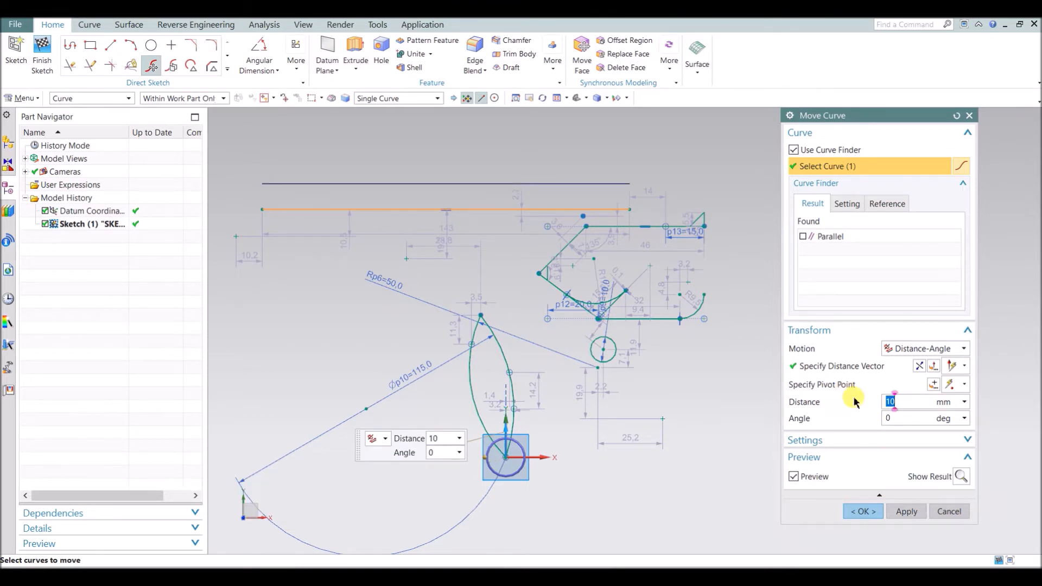
- Try rotation angles of 45, 180+45 and 360+45 degrees on the long line's move, and cancel the move
double_click(895, 419)
text(45)
key(Return)
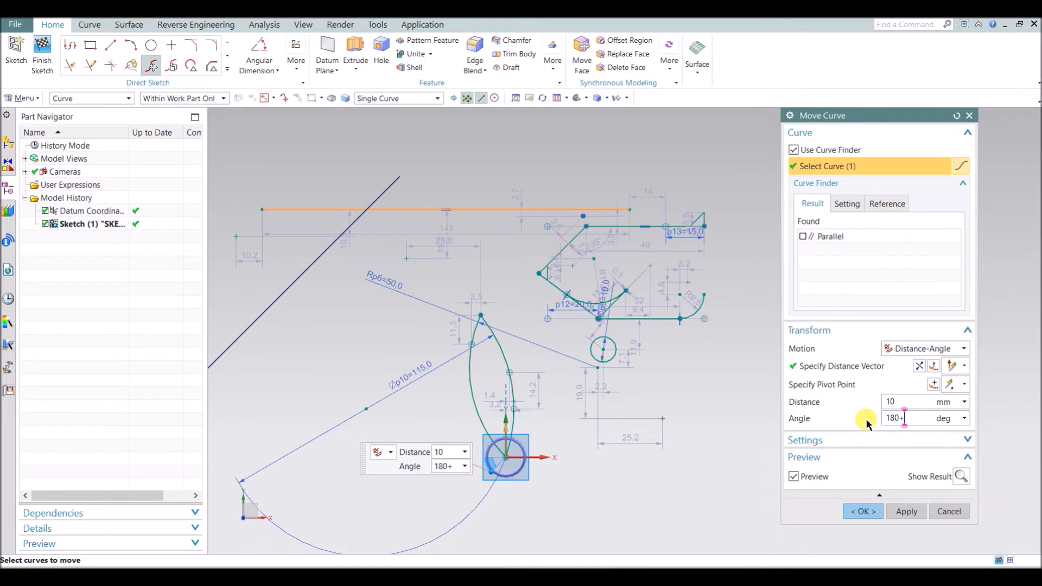
key(Return)
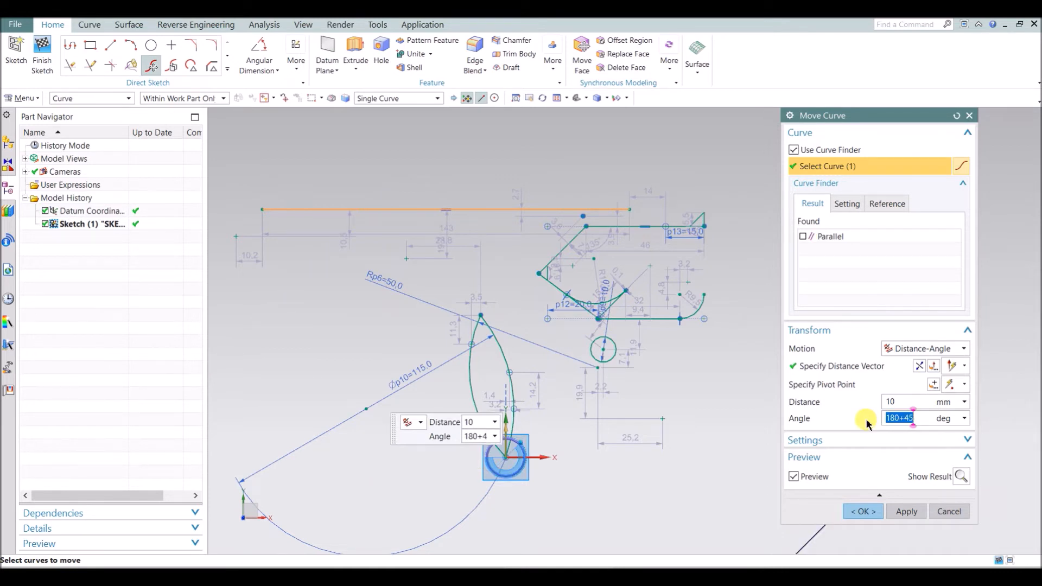
scroll(757, 375, down, 4)
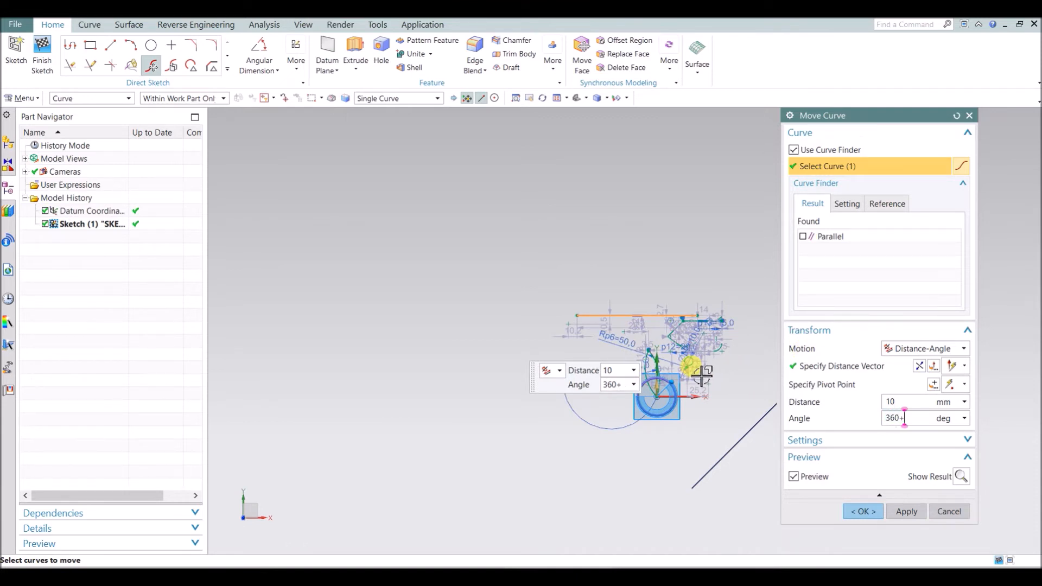
key(Return)
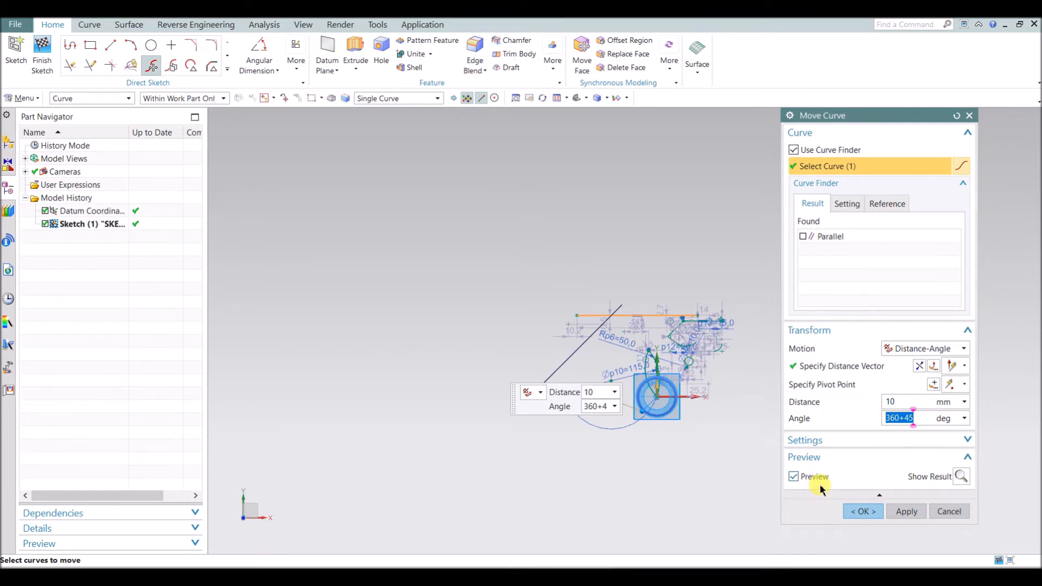
click(943, 515)
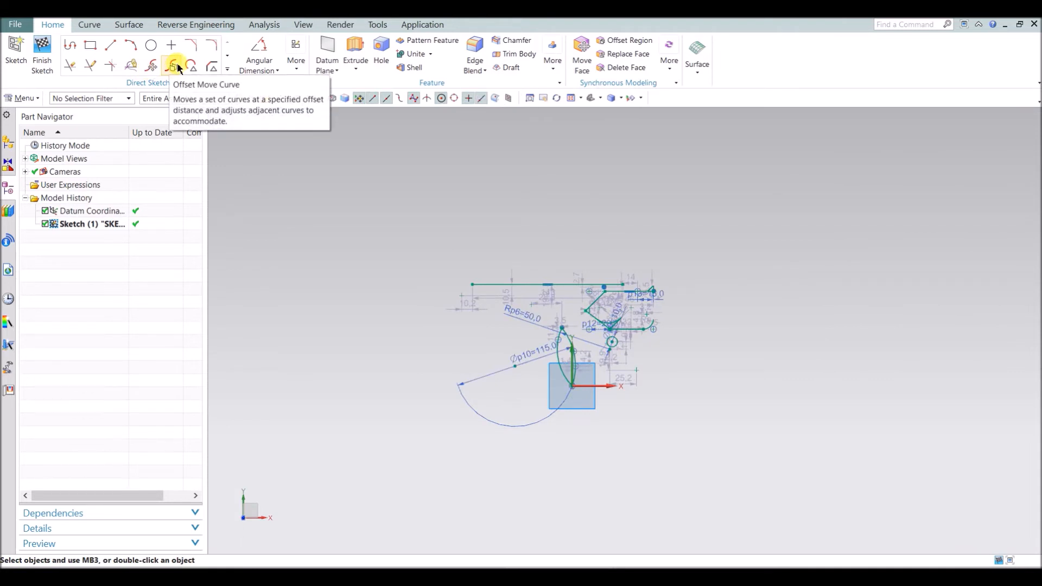
- Move the long horizontal line 16 mm upward with Offset Move Curve
click(177, 67)
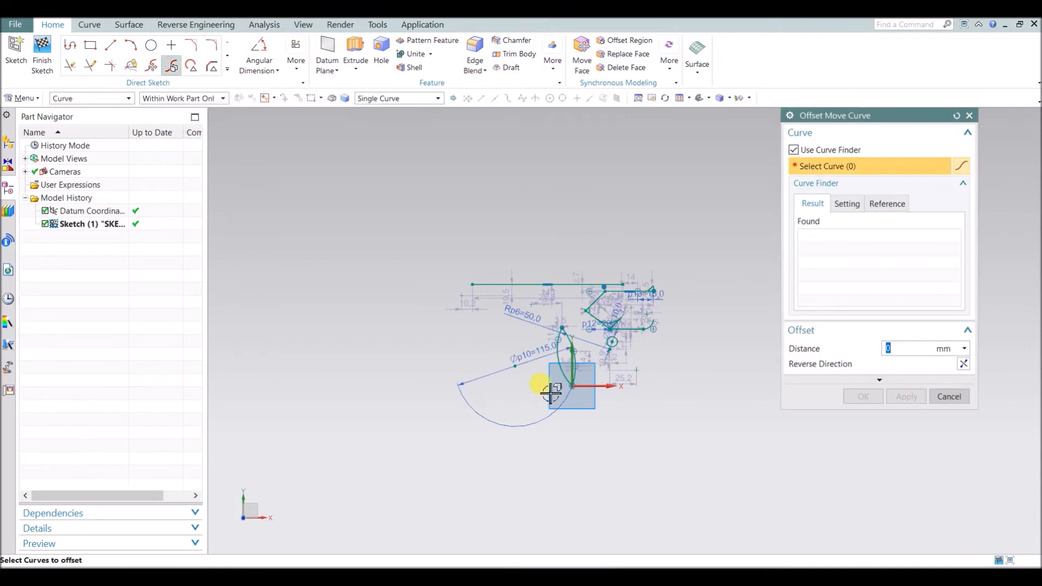
scroll(558, 352, down, 2)
click(505, 239)
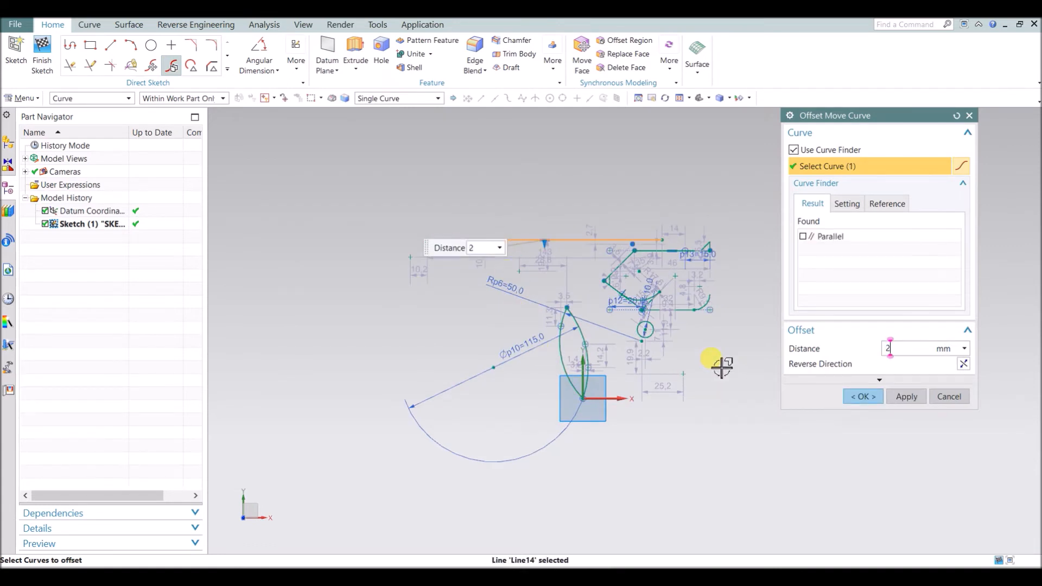
text(0)
key(Return)
scroll(781, 326, down, 1)
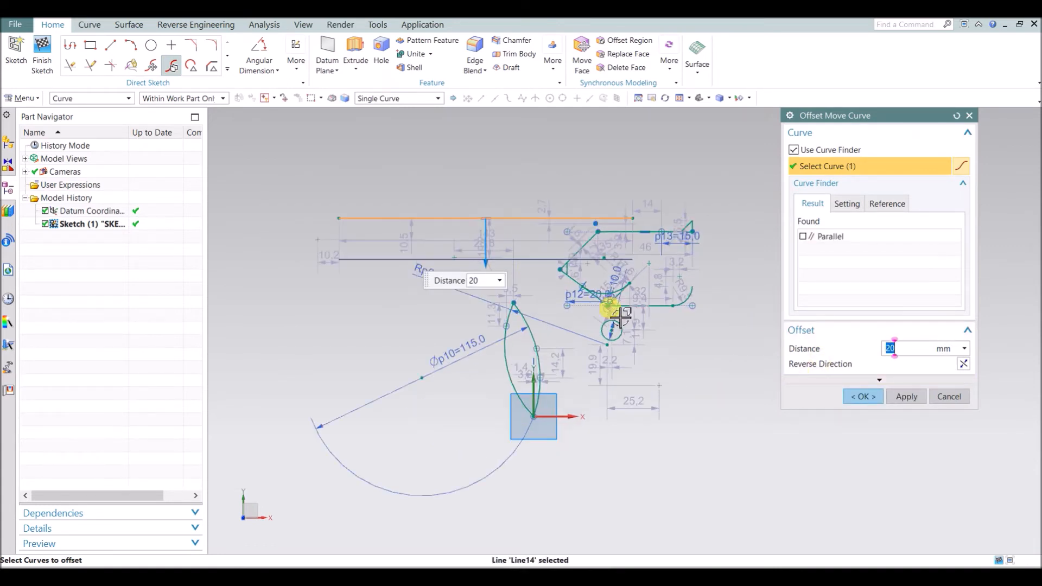
drag(494, 305, 511, 186)
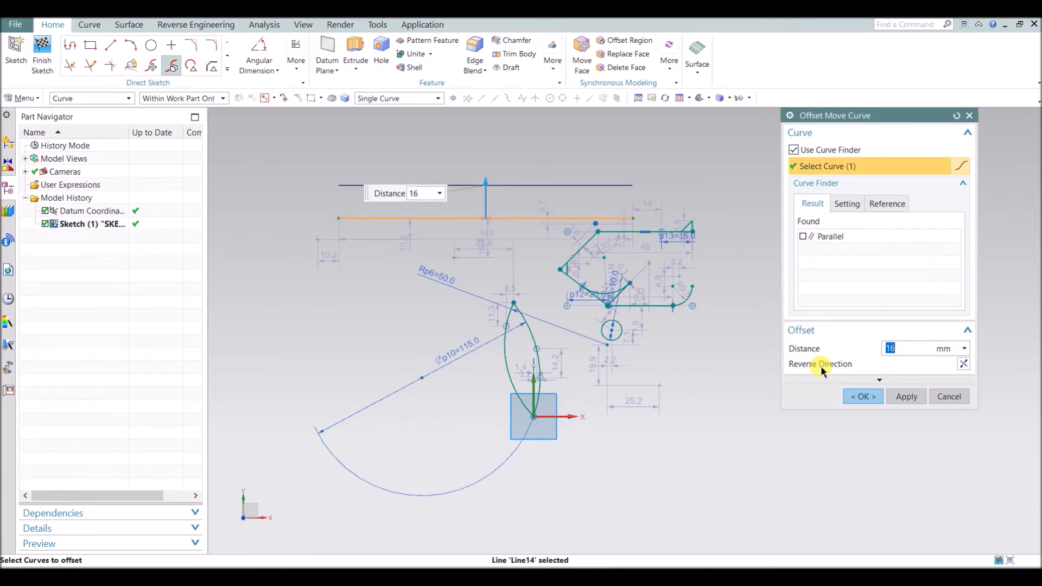
click(846, 381)
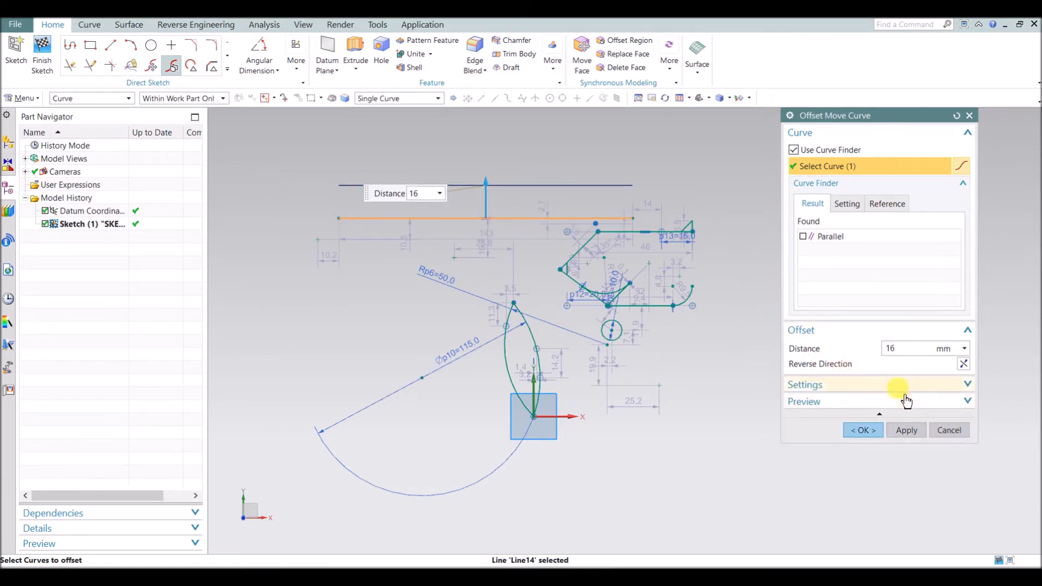
click(868, 431)
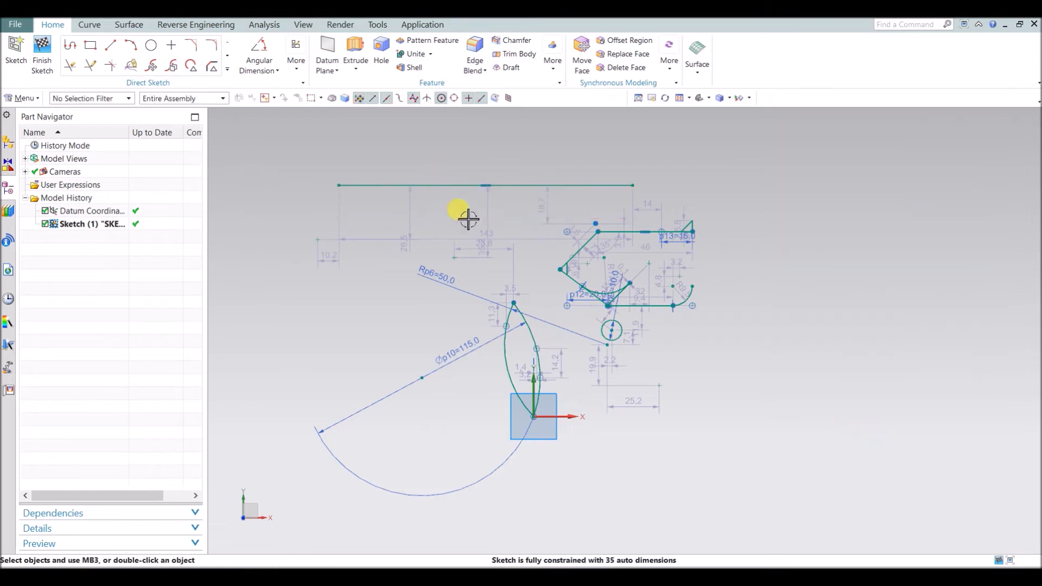
- Resize the small circle to a diameter of 8 mm from its center
scroll(710, 366, up, 6)
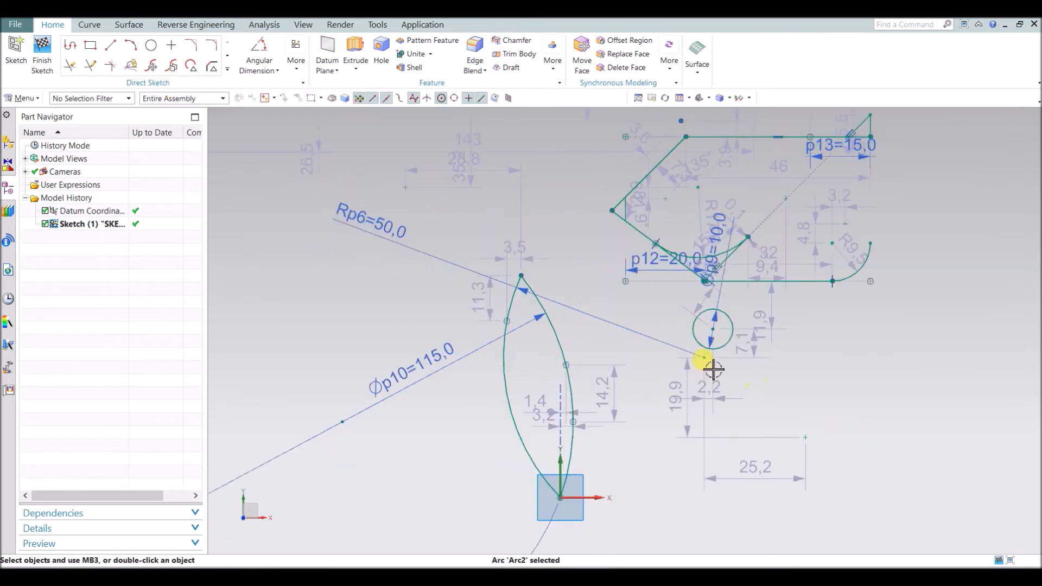
click(191, 65)
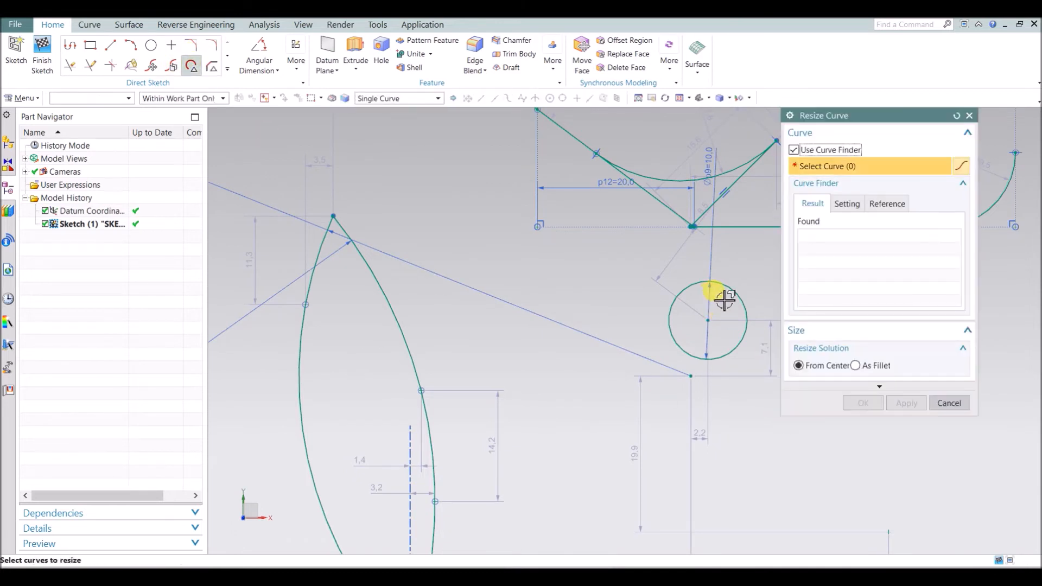
click(730, 292)
double_click(915, 386)
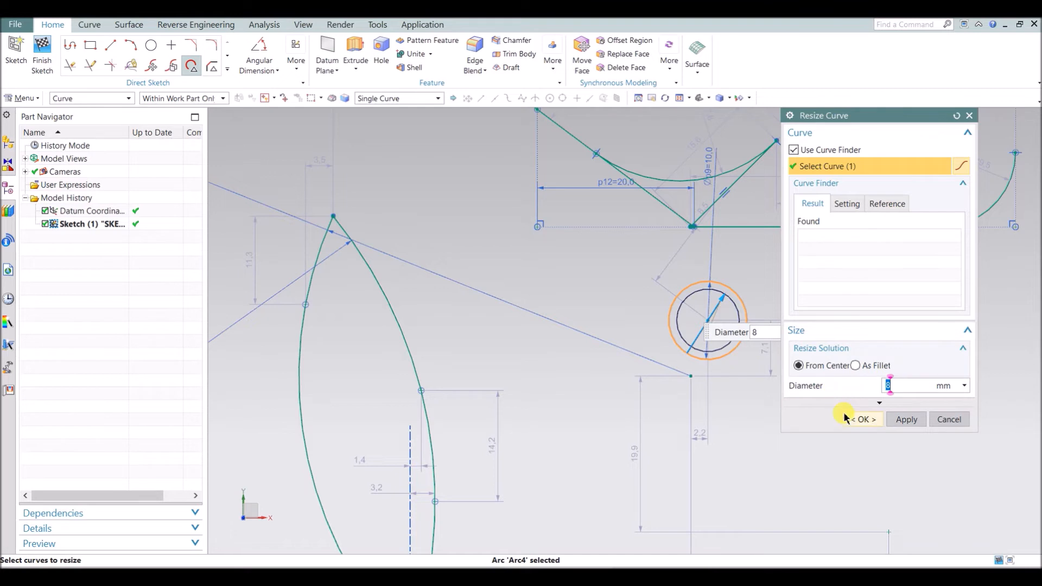
click(862, 418)
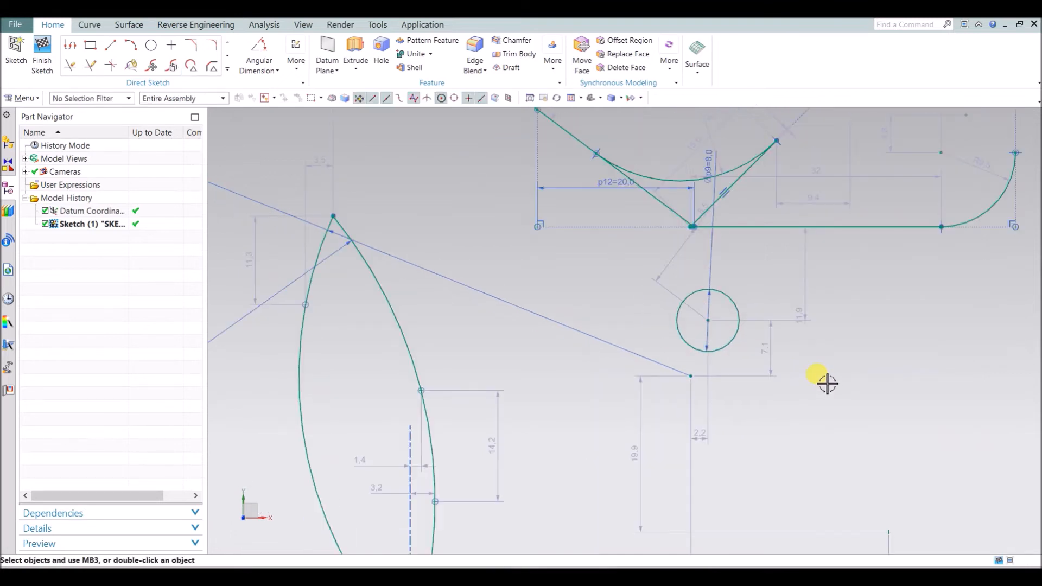
scroll(827, 383, down, 2)
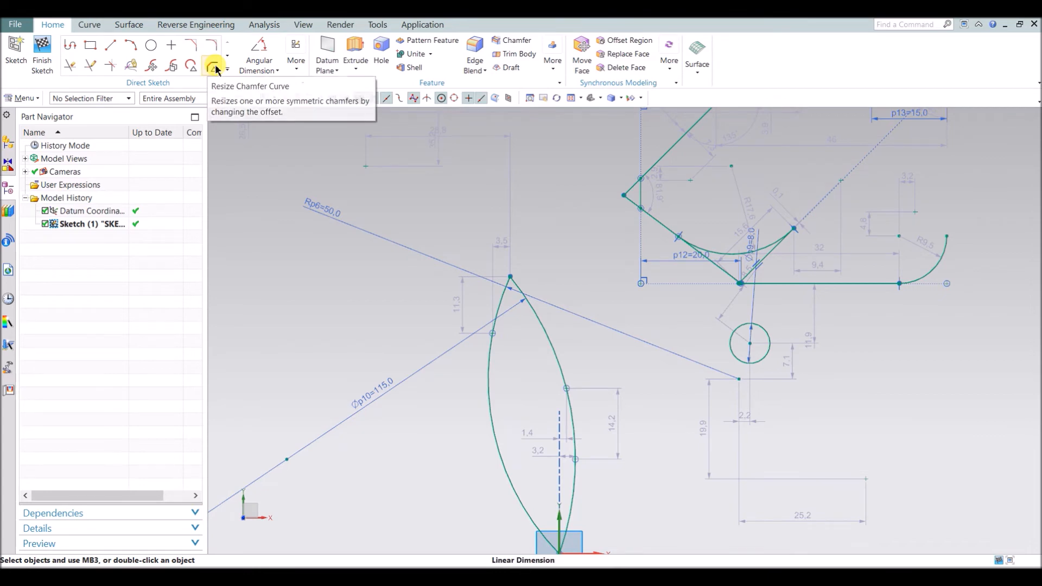
click(215, 69)
scroll(472, 394, up, 2)
scroll(655, 239, up, 4)
scroll(657, 260, down, 5)
- Draw a rectangle about 41 mm wide and 62 mm high, above and to the left of the long horizontal line
click(91, 46)
click(282, 169)
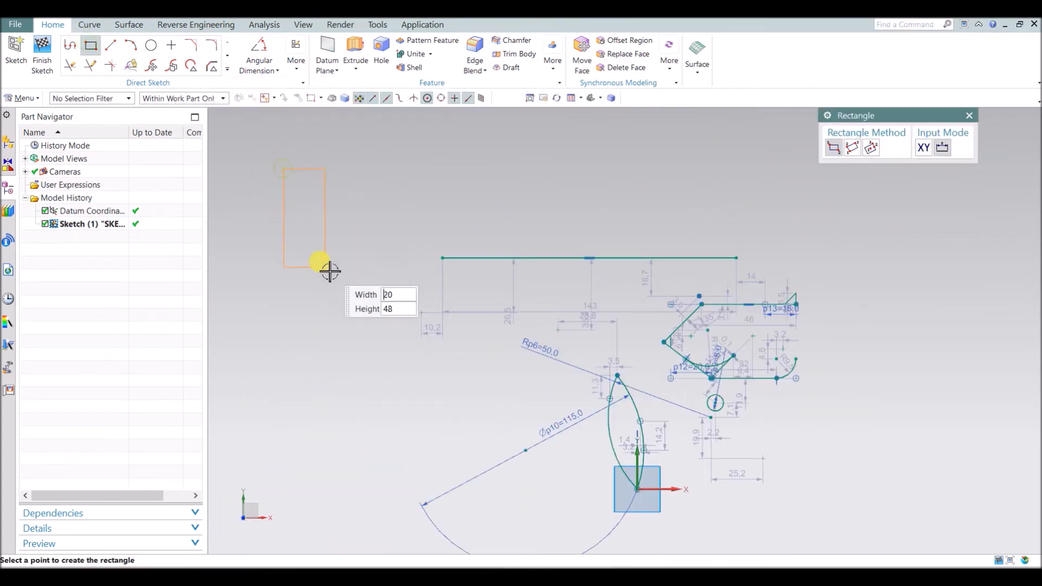
click(368, 296)
- Chamfer the new rectangle's upper-left corner symmetrically with a distance of about 22 mm
click(191, 46)
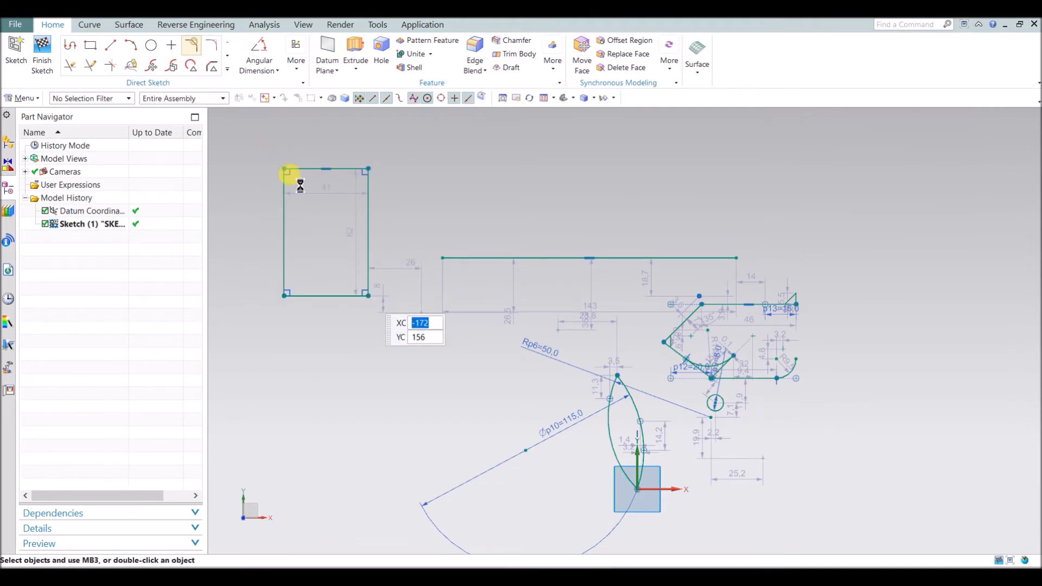
click(298, 169)
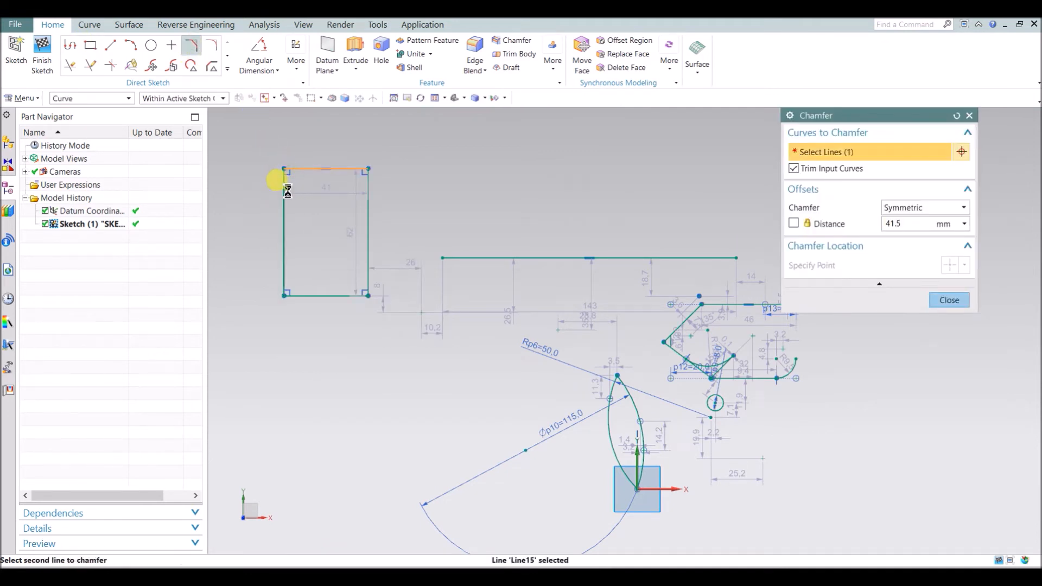
click(287, 191)
click(612, 235)
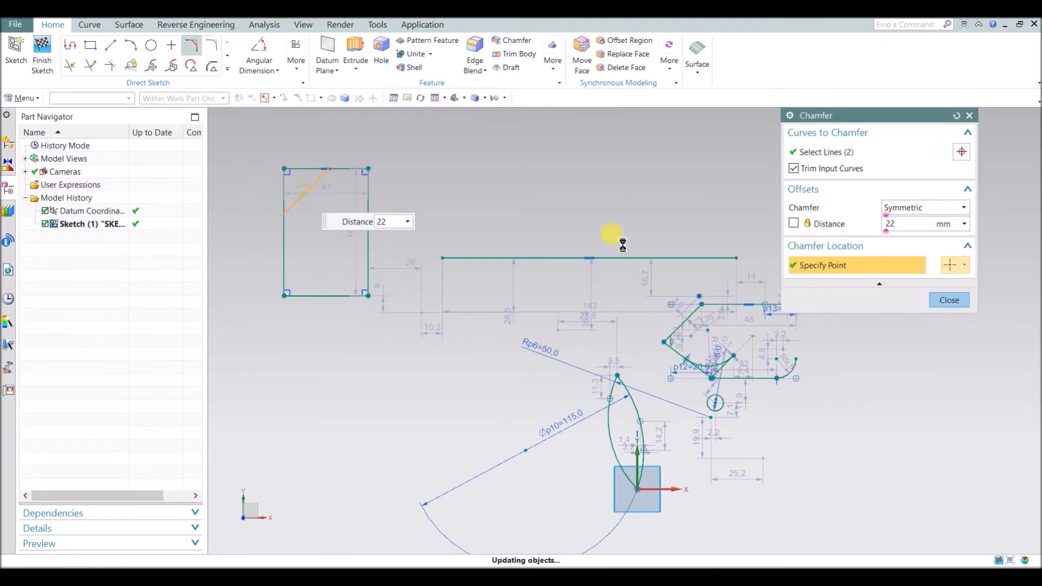
- Resize the new rectangle's upper-left chamfer to an offset distance of 2 mm
click(210, 67)
click(296, 205)
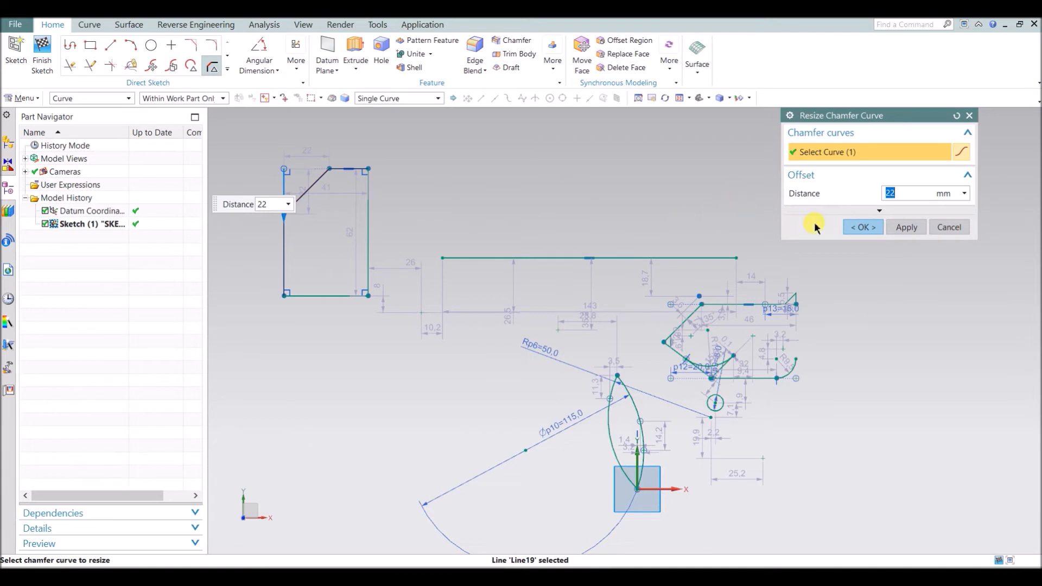
key(Return)
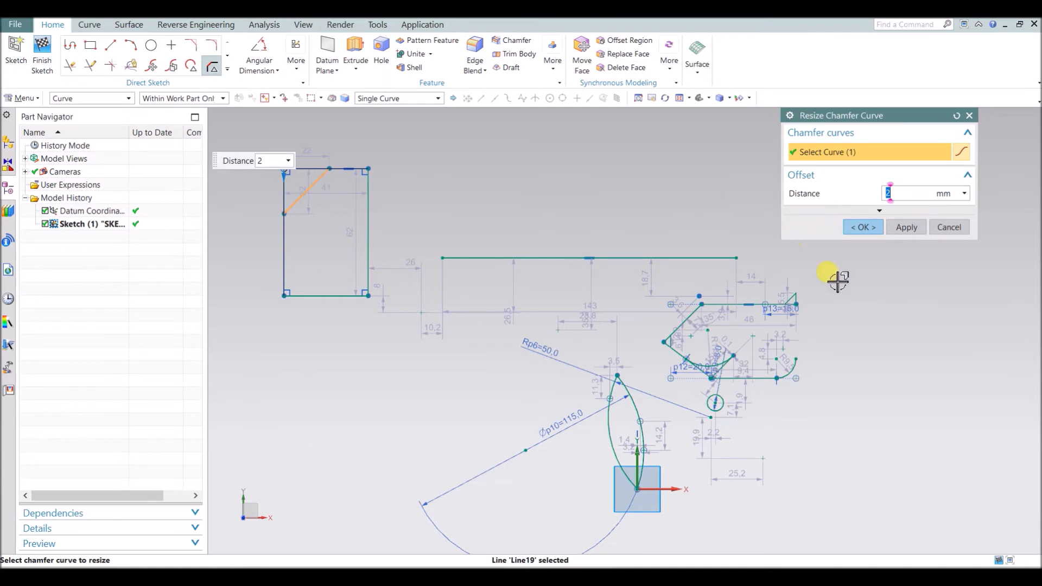
click(869, 228)
scroll(307, 193, down, 2)
scroll(256, 146, down, 3)
scroll(366, 226, down, 2)
scroll(367, 233, up, 2)
- Try Delete Curve on the arc joining the lower-left slanted line and the short diagonal above the small circle, and undo the deletion
click(226, 70)
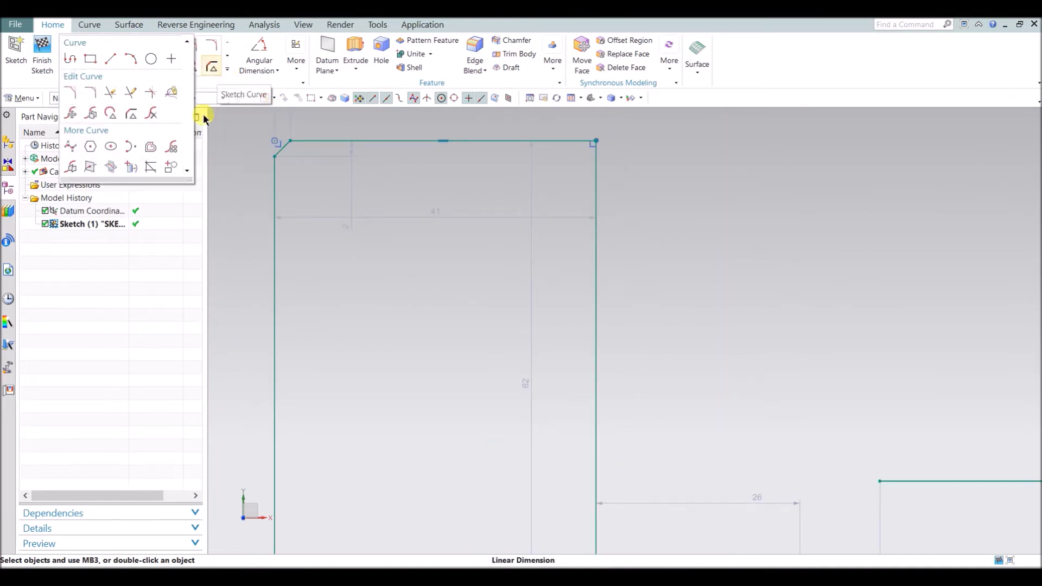
click(151, 116)
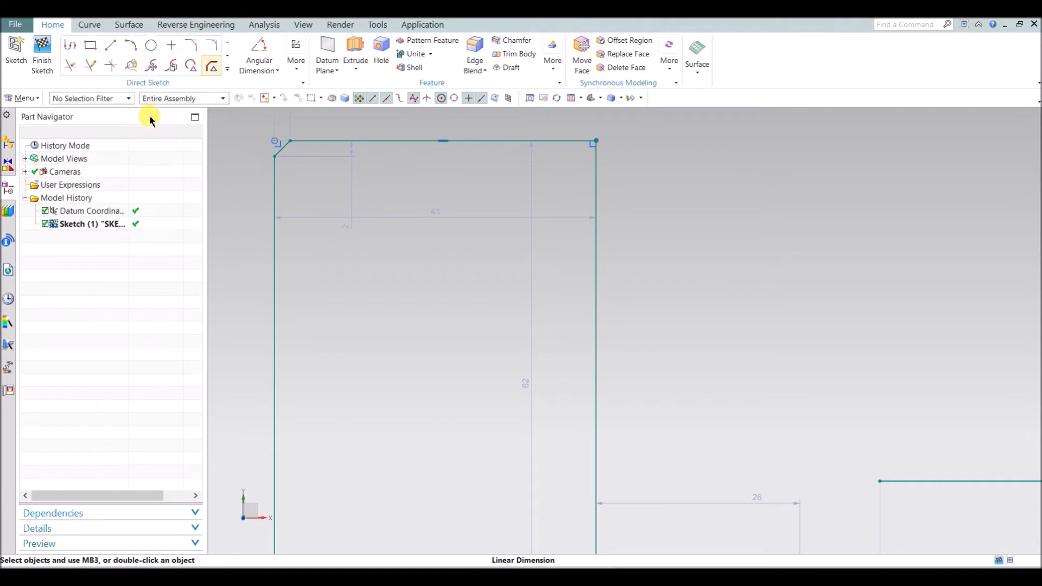
click(230, 71)
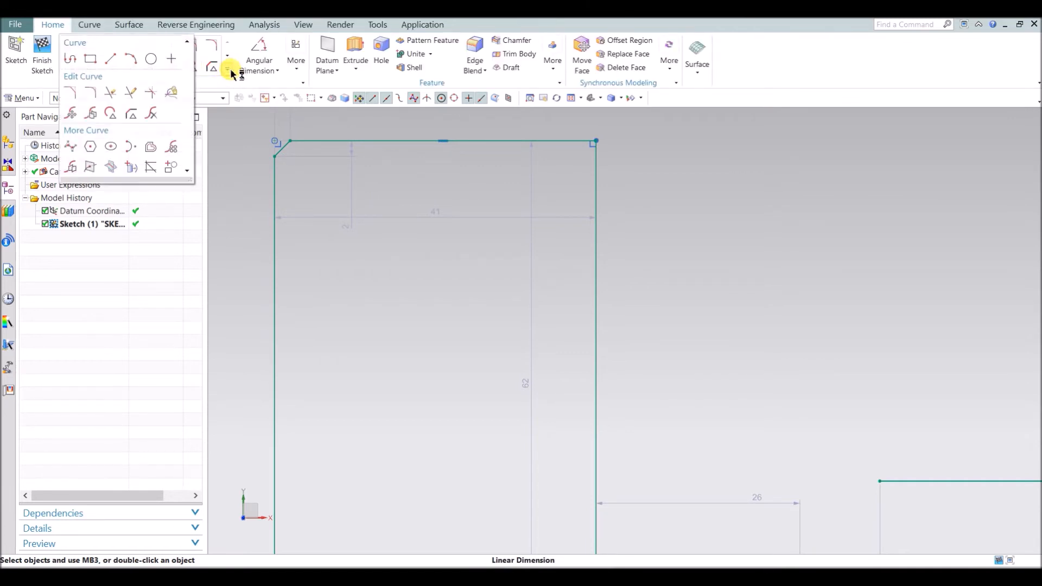
click(149, 114)
scroll(344, 225, down, 4)
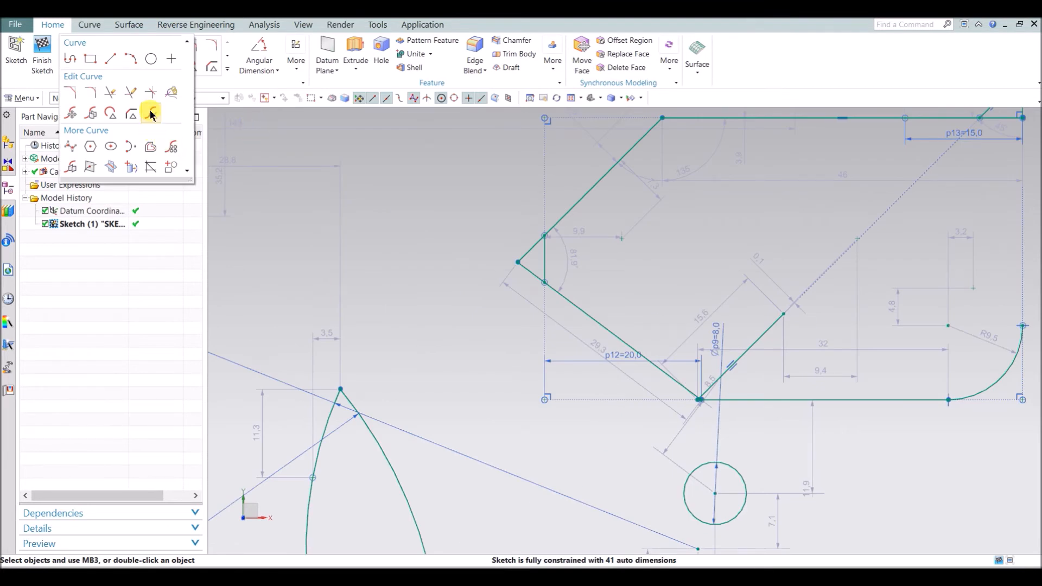
click(150, 113)
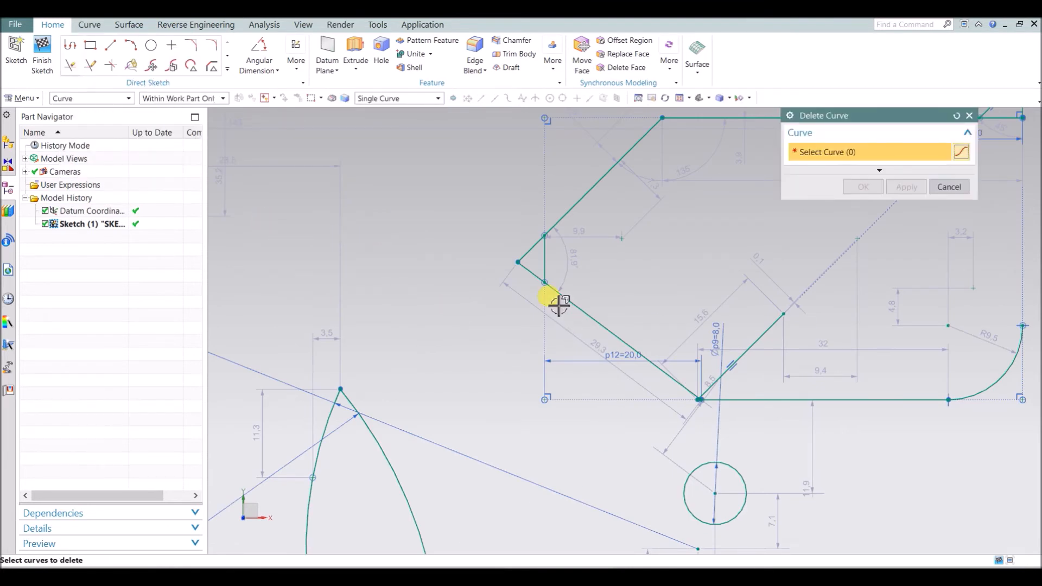
key(Escape)
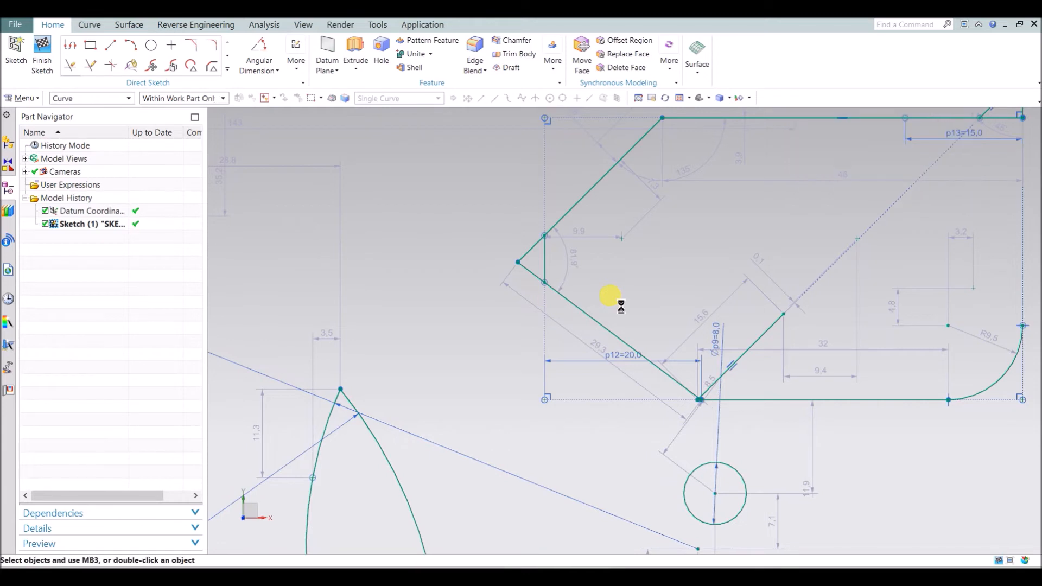
key(ctrl+z)
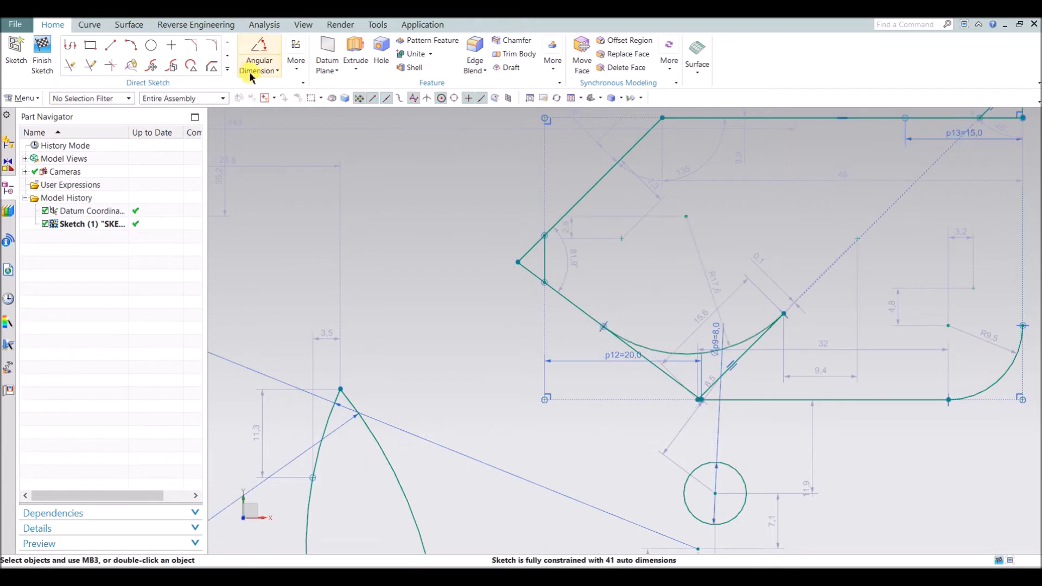
- Delete the arc joining the lower-left slanted line and the short diagonal above the small circle
click(227, 69)
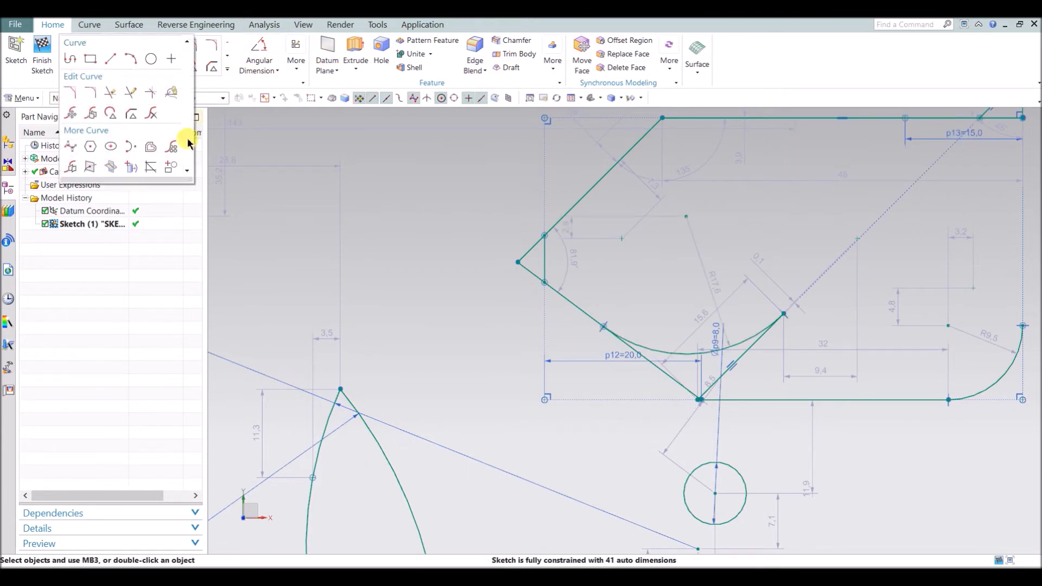
click(151, 113)
click(670, 352)
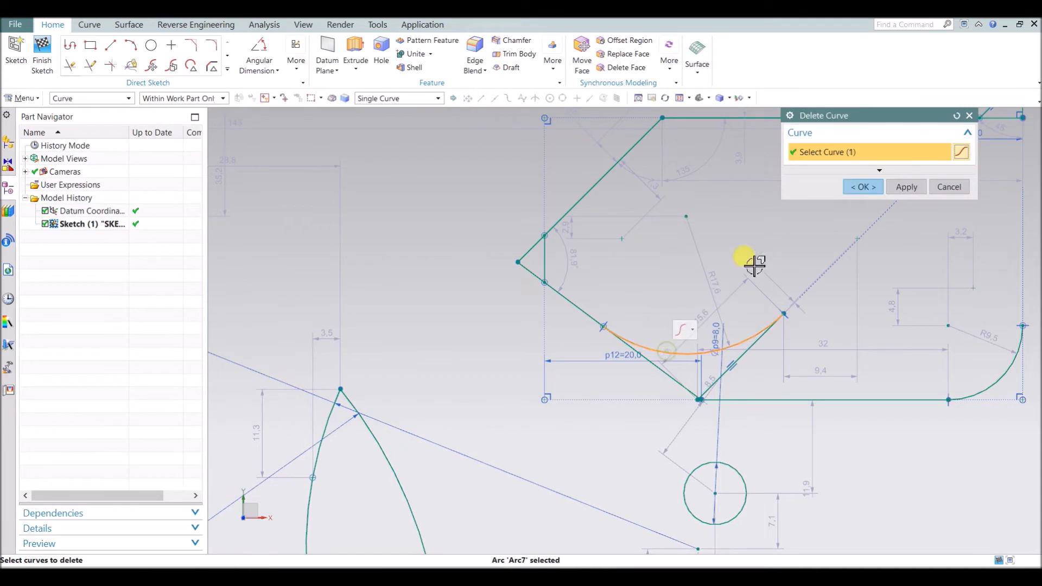
click(856, 194)
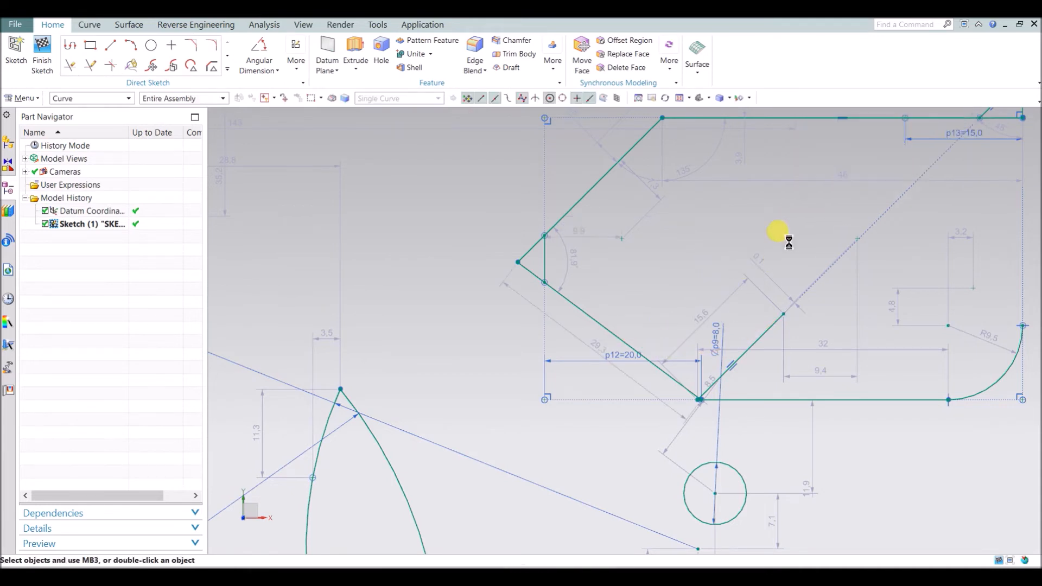
- Delete the lower-left slanted line of the profile above the small circle
click(226, 70)
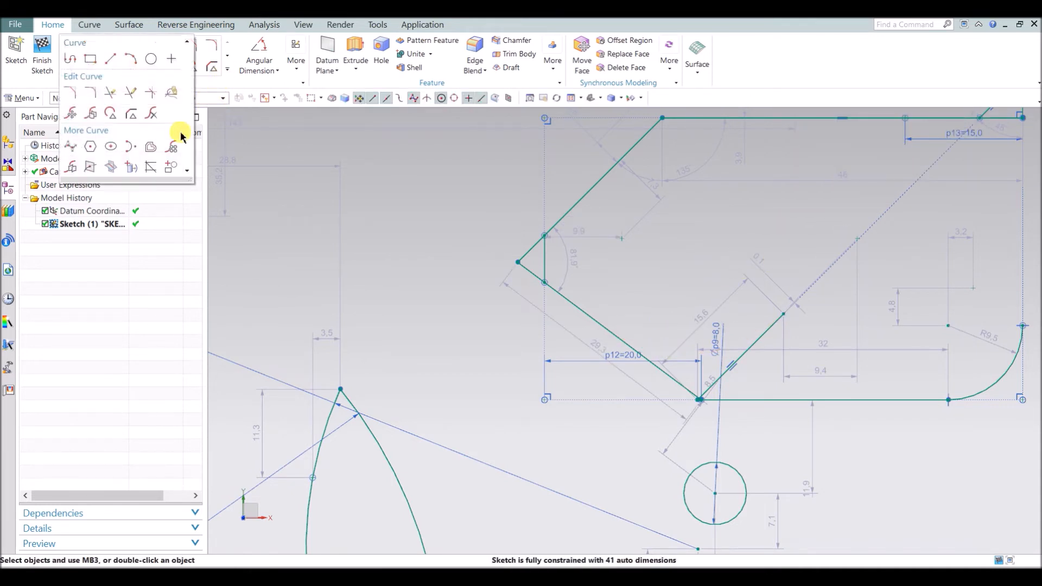
click(150, 113)
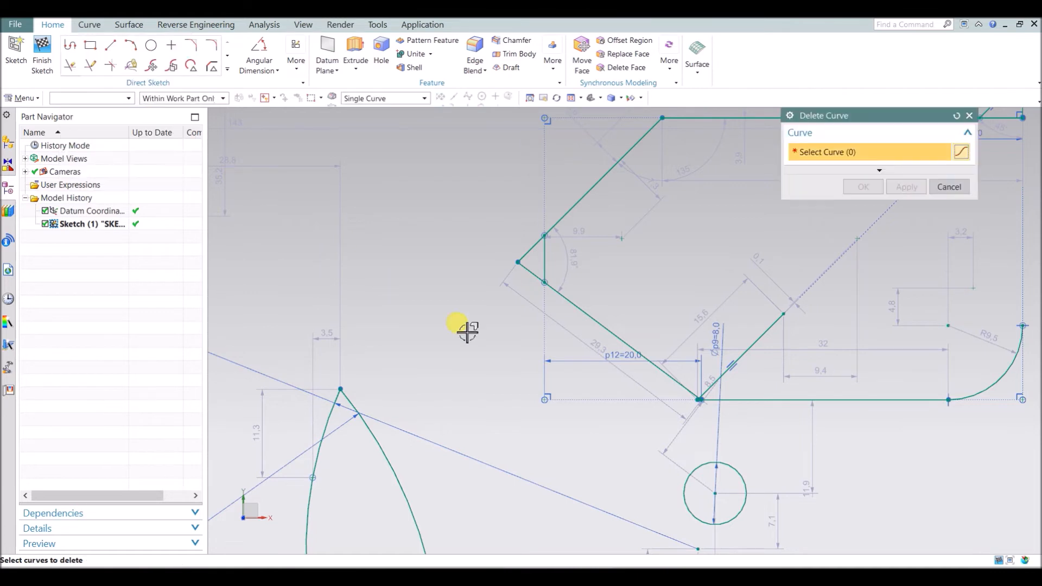
click(583, 309)
click(863, 189)
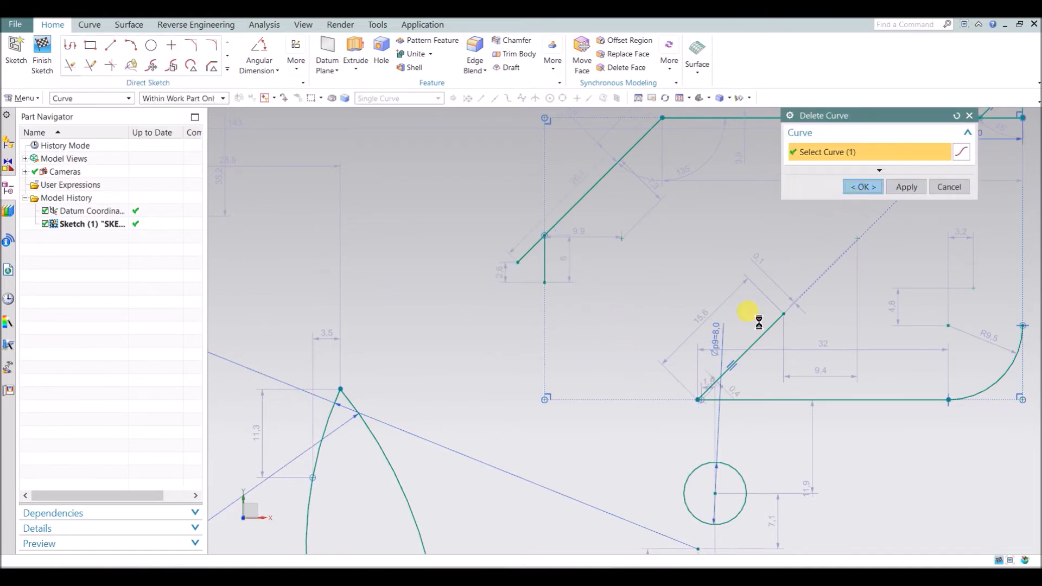
- Sketch a degree 3 Studio Spline by poles with five freely placed poles above the long horizontal line
scroll(519, 281, down, 5)
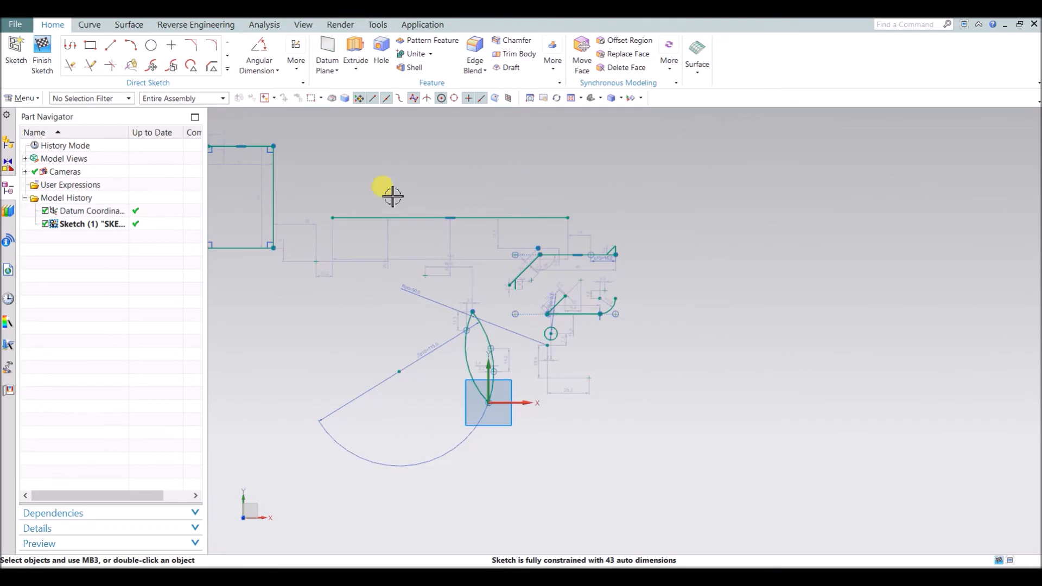
click(227, 70)
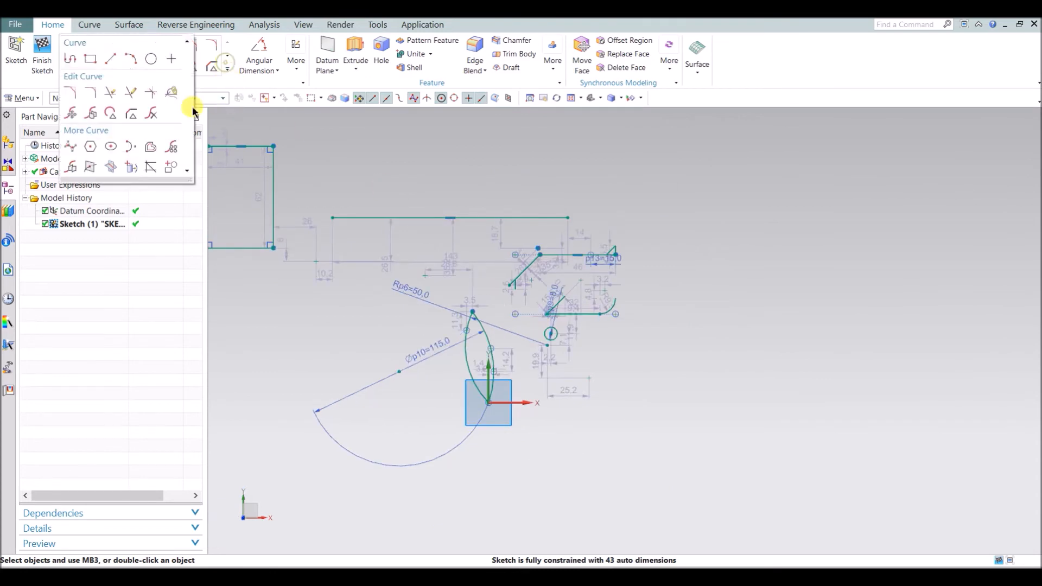
click(75, 148)
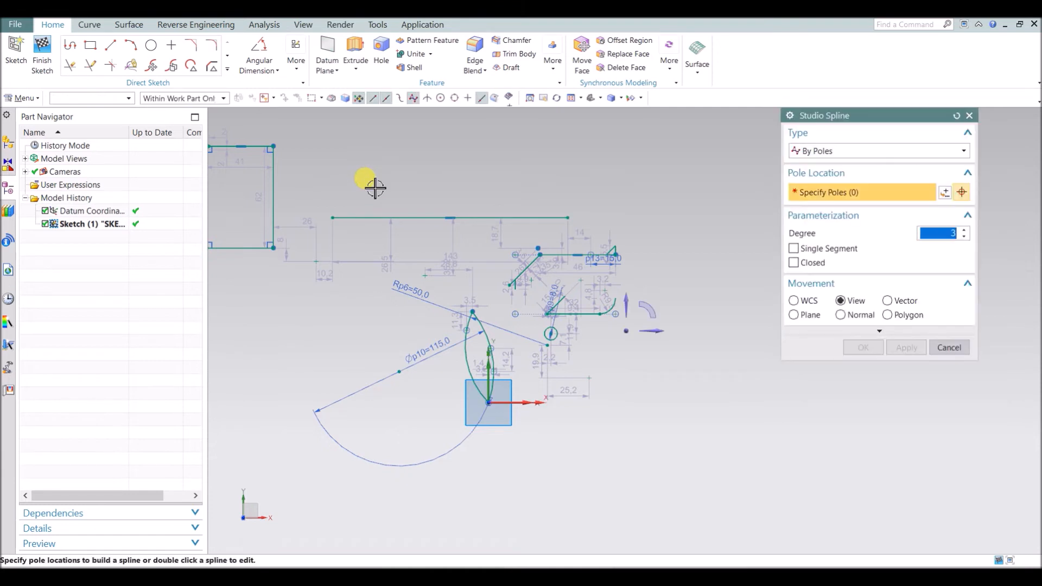
click(449, 137)
click(504, 196)
click(631, 177)
click(649, 139)
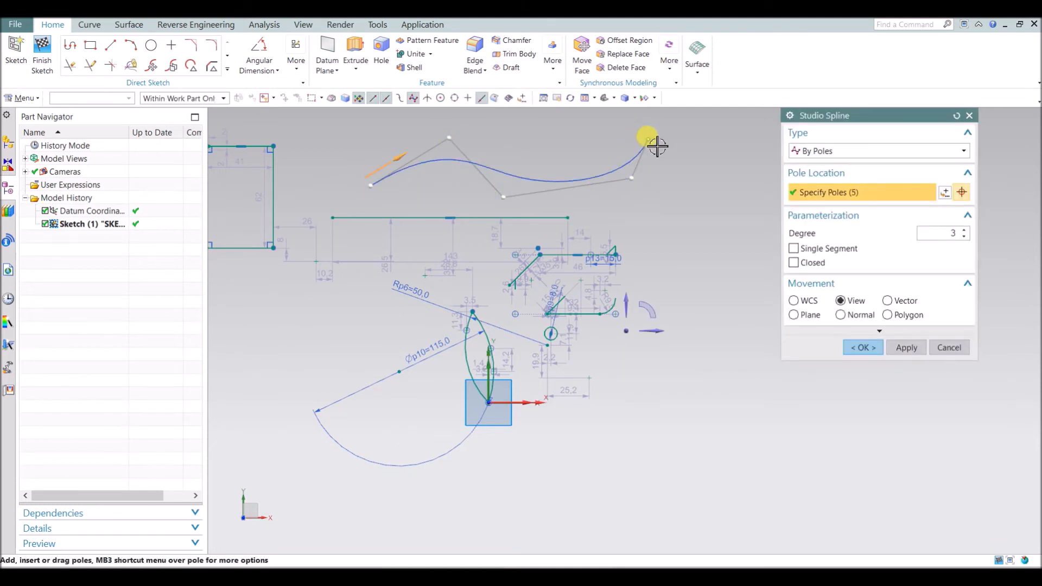
- Reshape the spline by moving its last two poles, extending its end outward, and reset the Studio Spline to discard it
drag(687, 136, 690, 134)
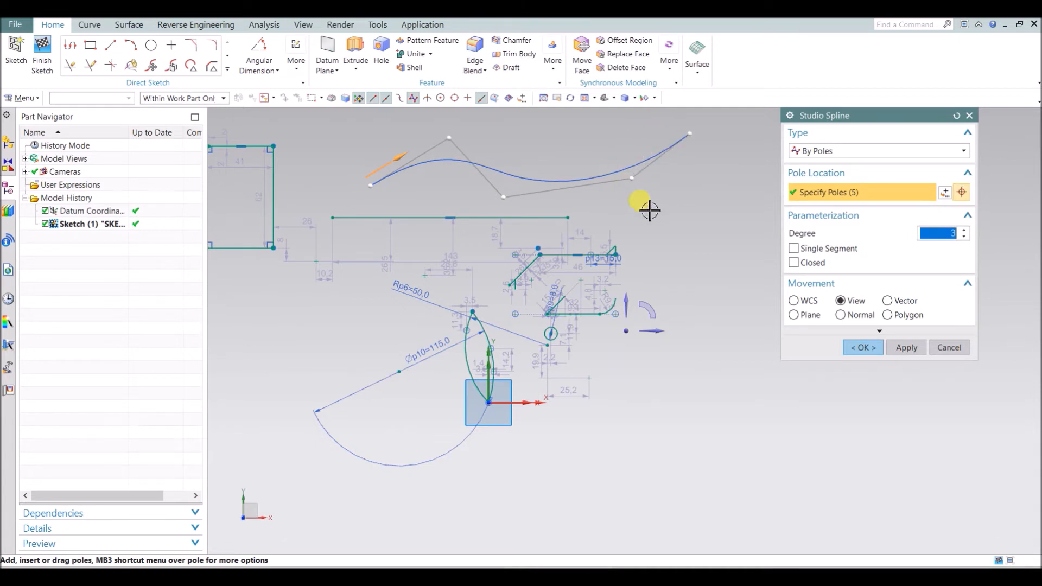
drag(631, 178, 622, 162)
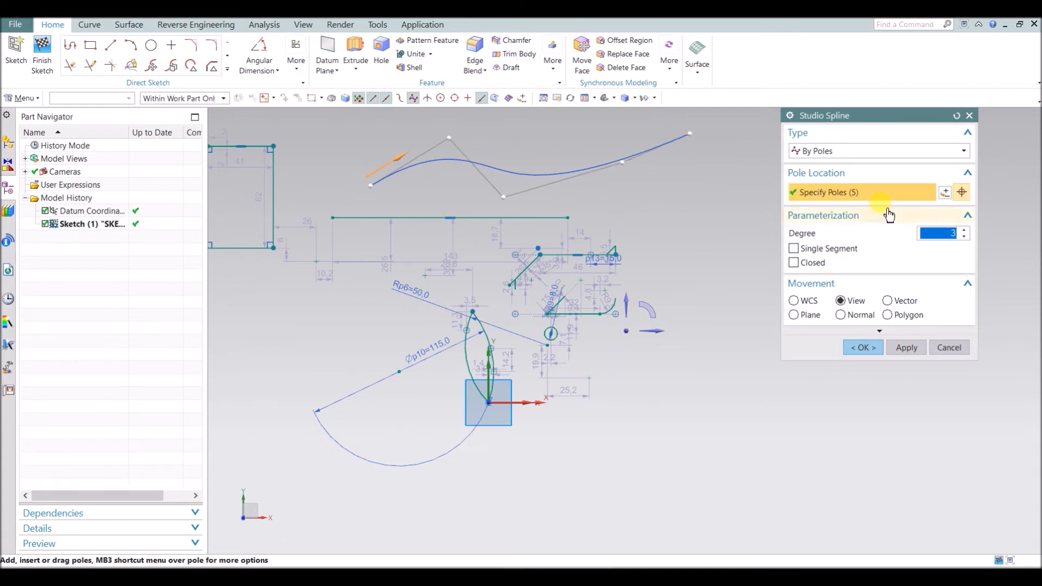
click(957, 117)
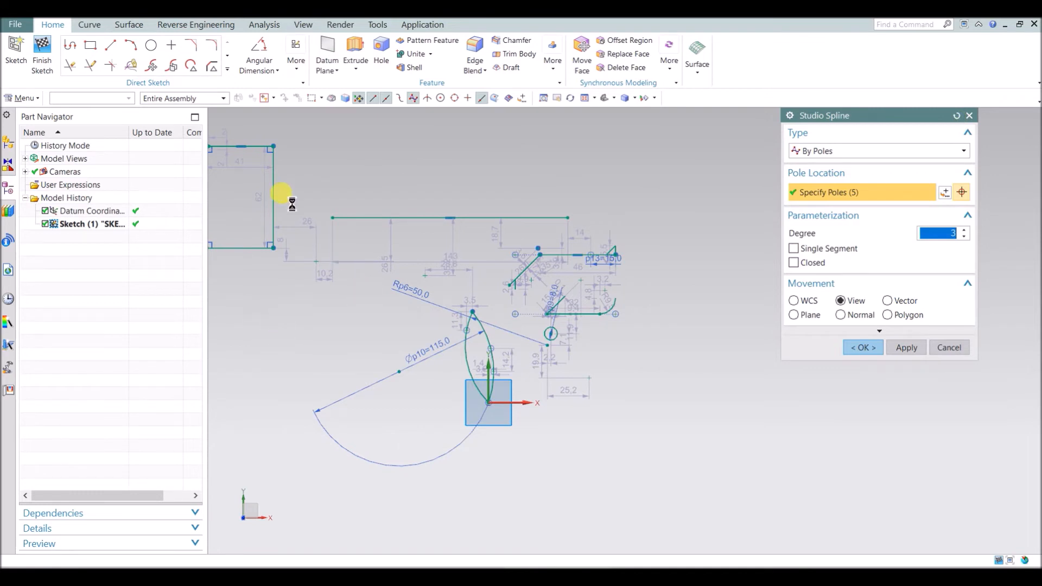
- Sketch a by-poles Studio Spline using the rectangle's upper-left and upper-right corners, the long line's left end, and the rectangle's lower-right and lower-left corners
scroll(270, 174, up, 2)
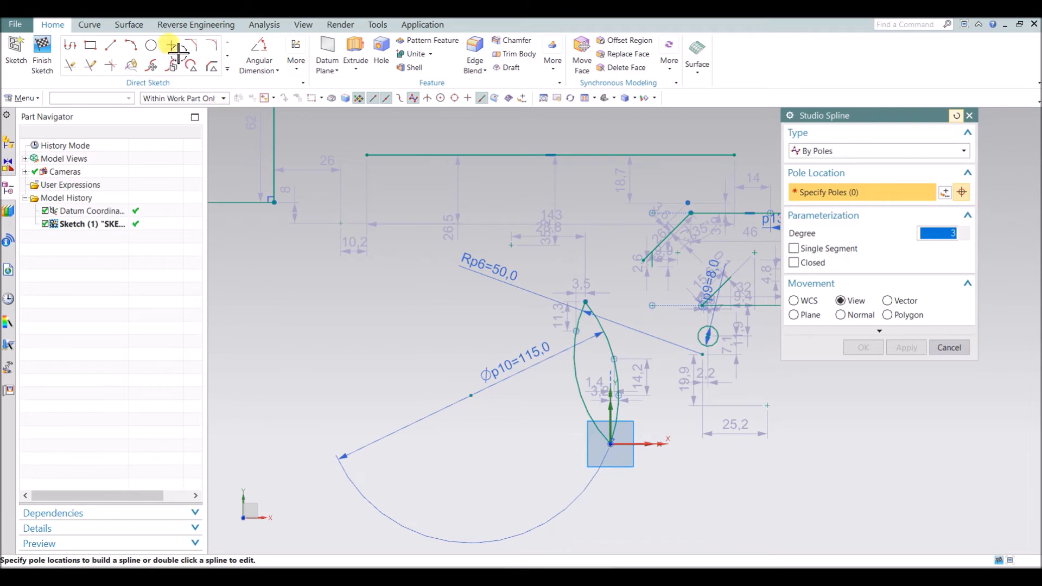
scroll(433, 392, down, 4)
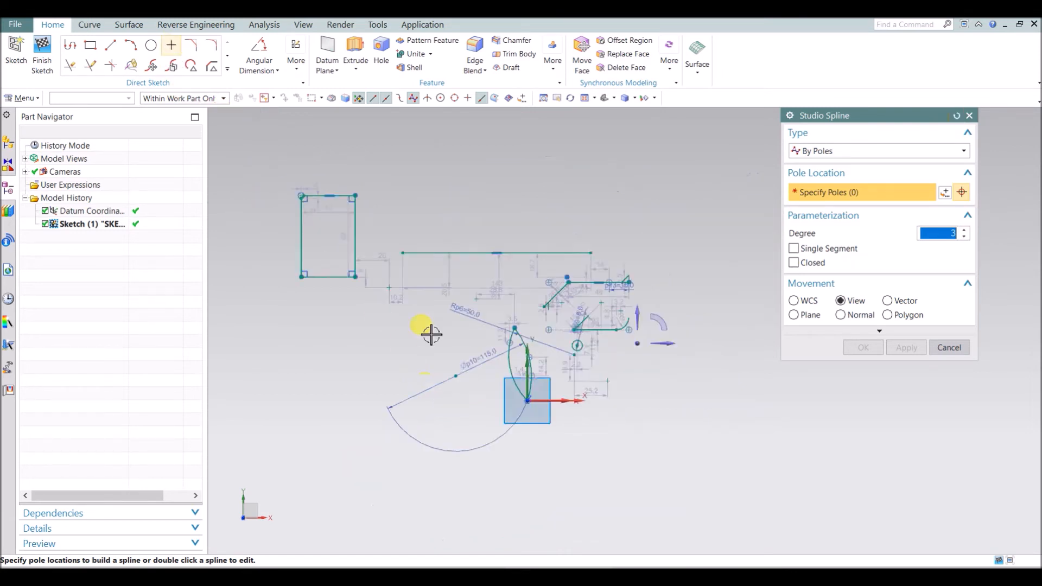
scroll(369, 235, up, 6)
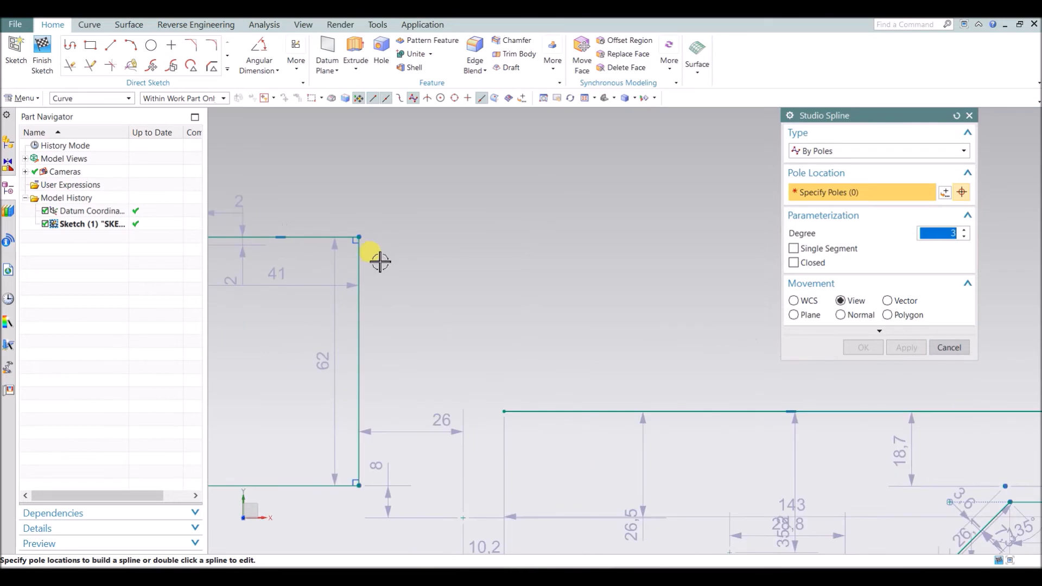
click(227, 70)
click(68, 149)
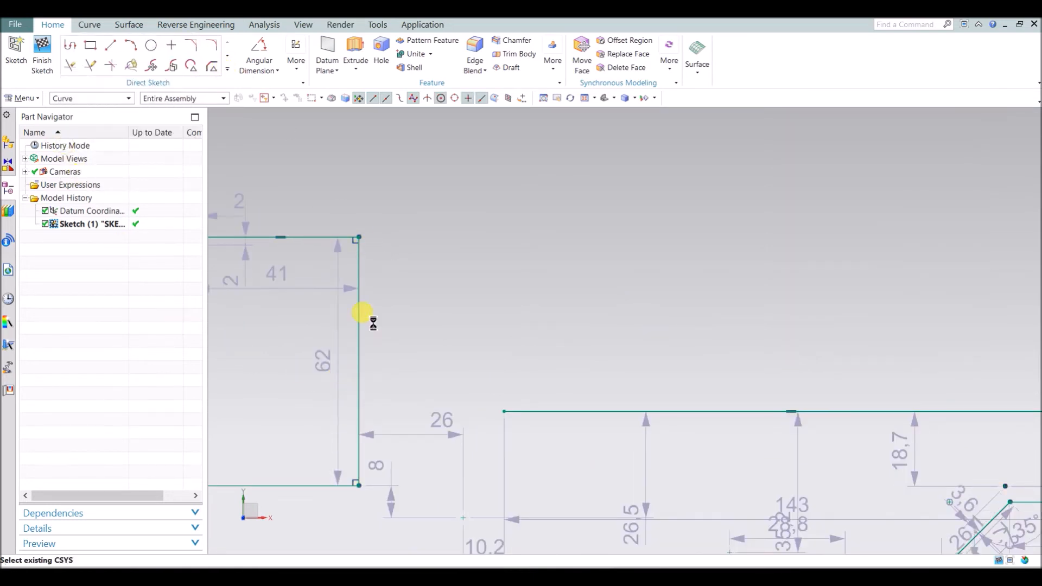
scroll(461, 263, down, 2)
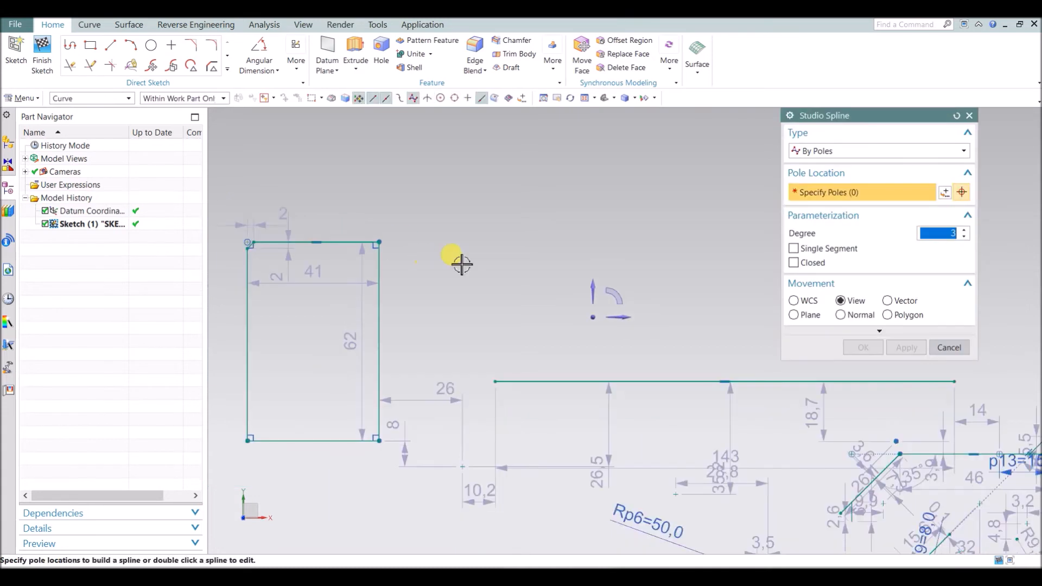
click(378, 242)
click(496, 383)
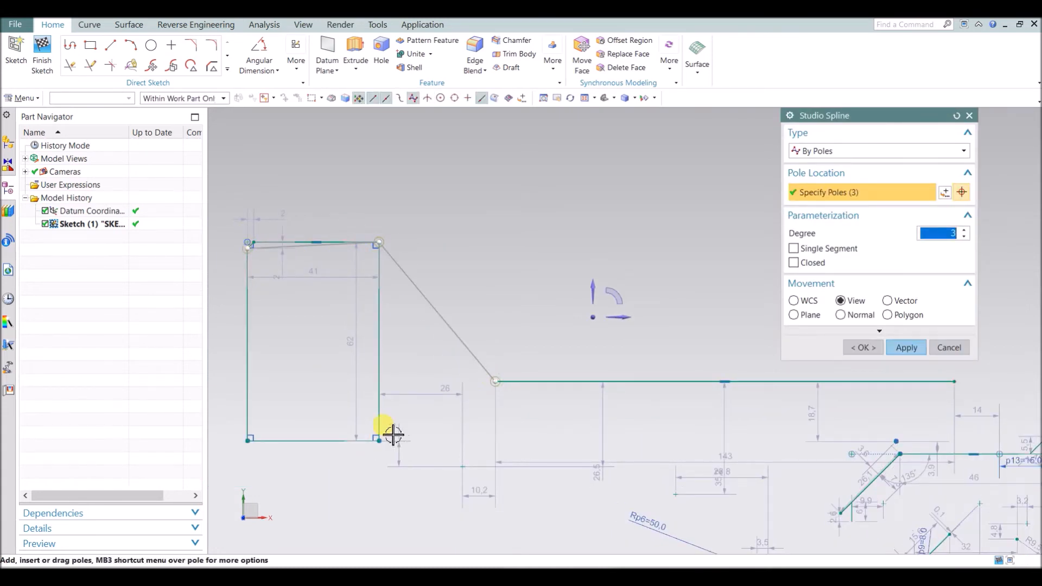
click(378, 440)
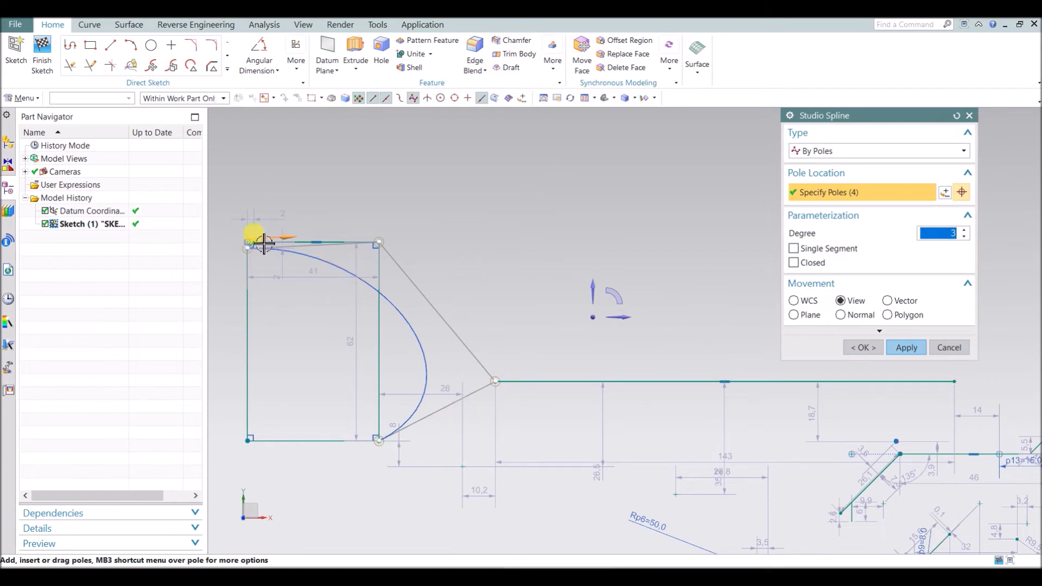
click(248, 441)
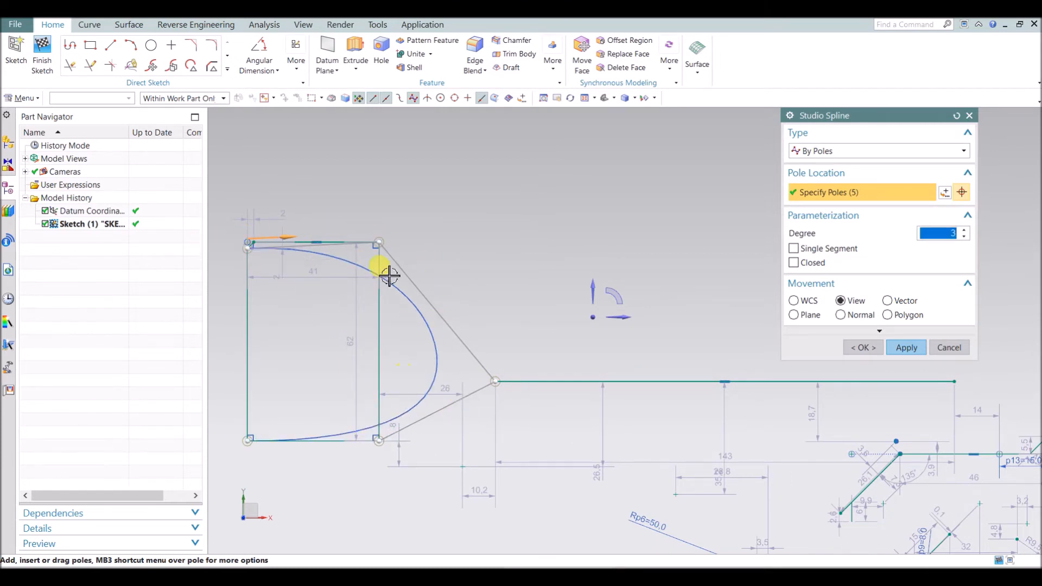
- Reshape the spline by moving its second pole onto the rectangle's right edge and its third pole just beyond the left edge
drag(378, 242, 455, 271)
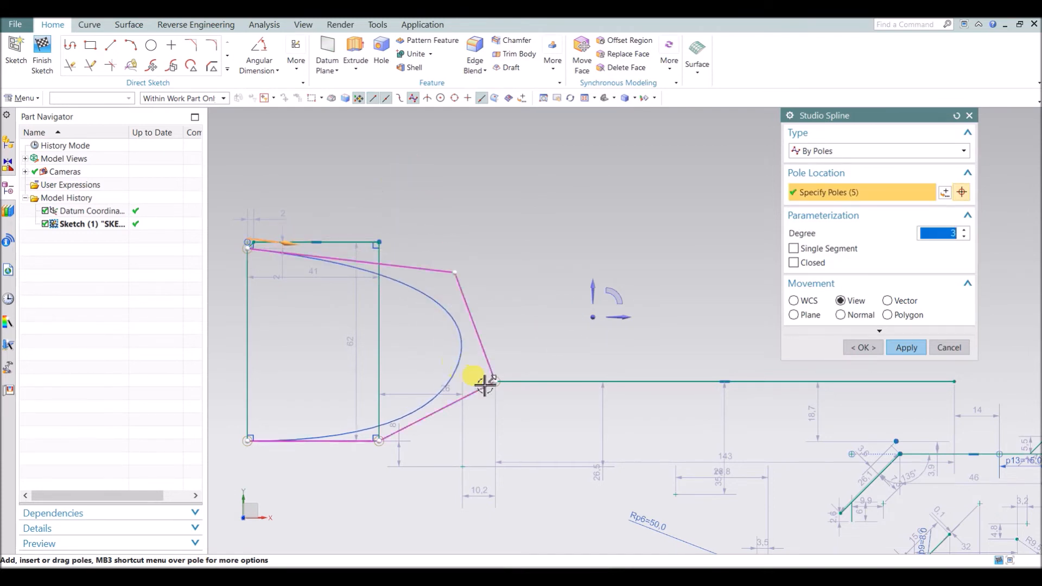
drag(491, 386, 379, 416)
drag(456, 272, 380, 274)
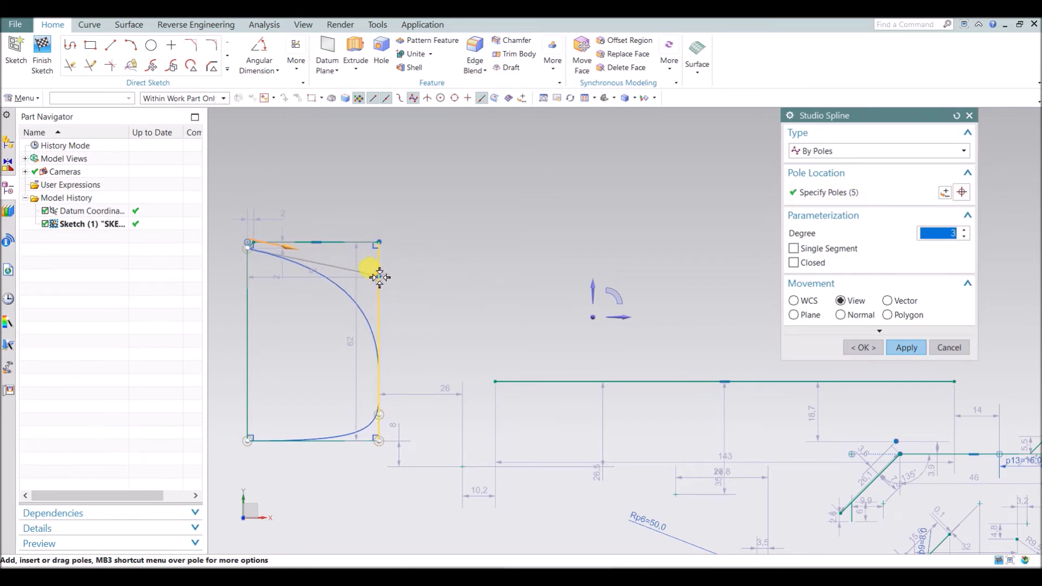
drag(375, 415, 232, 346)
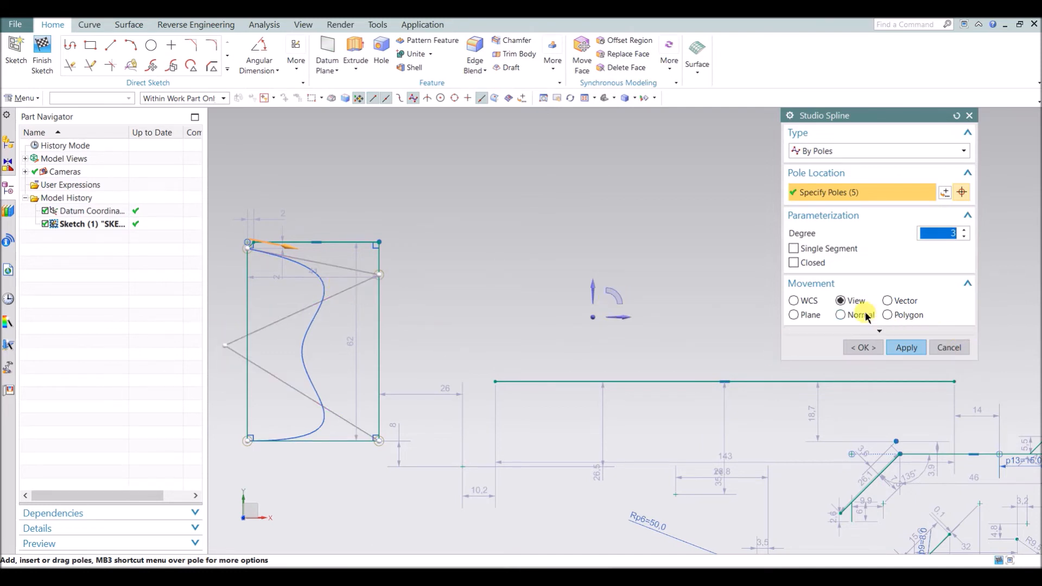
- Try the Closed and Single Segment options on the five-pole spline, leaving both off
click(797, 262)
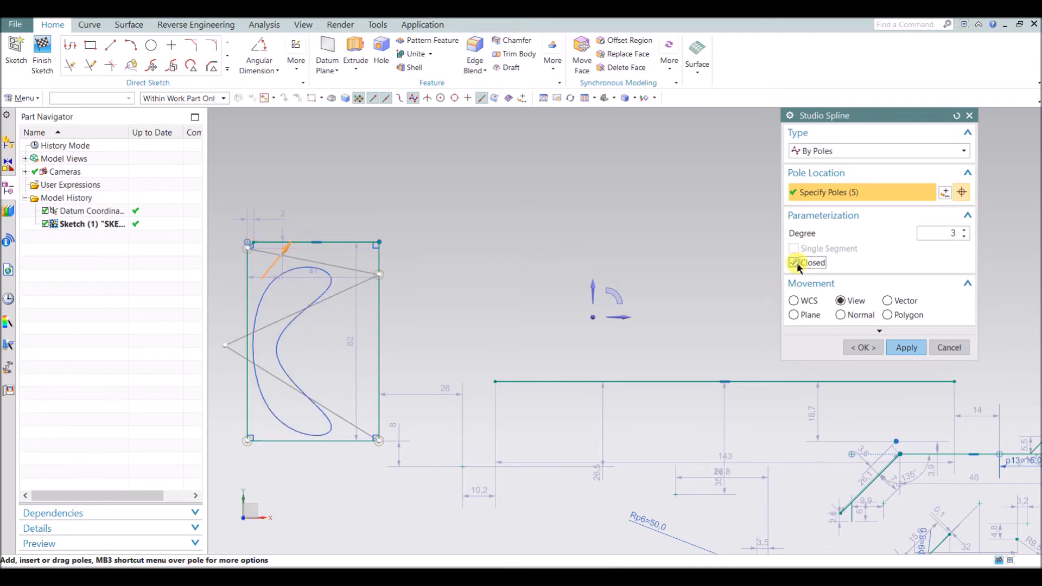
scroll(646, 333, down, 2)
click(794, 262)
click(794, 249)
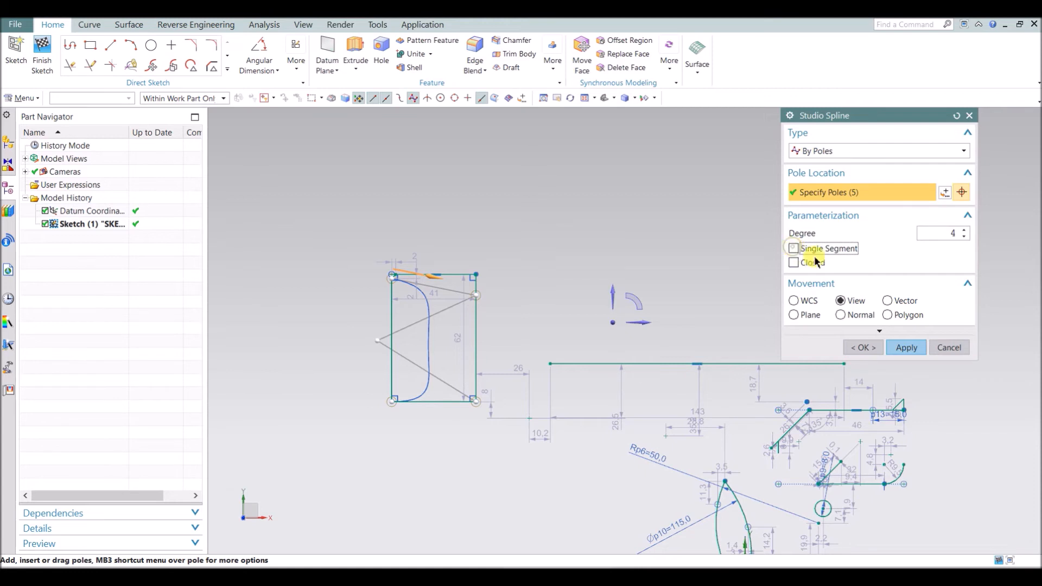
- Try to raise the spline's degree above 4, and reset the Studio Spline to discard the curve
click(966, 230)
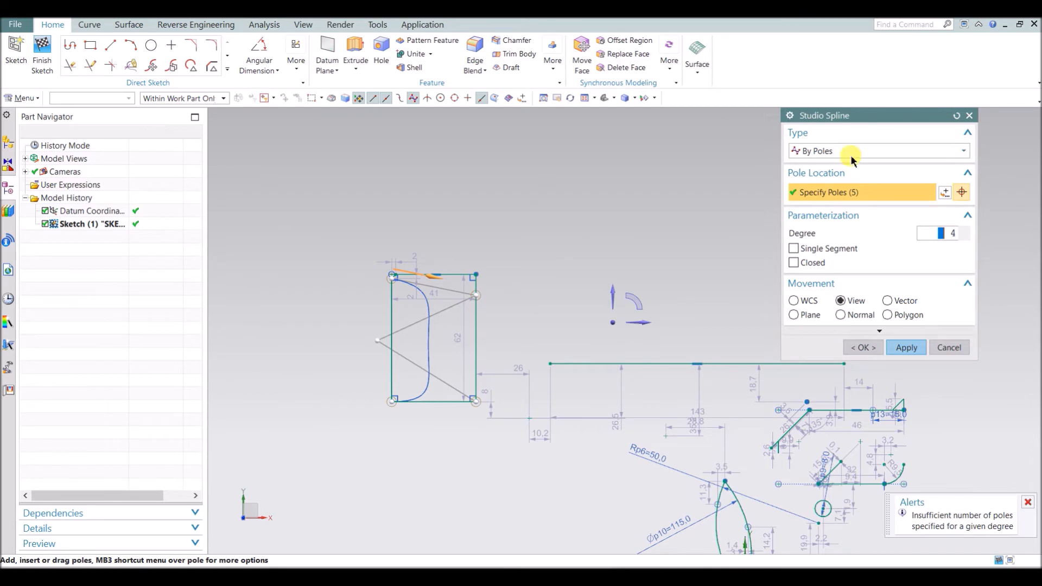
click(879, 151)
click(998, 104)
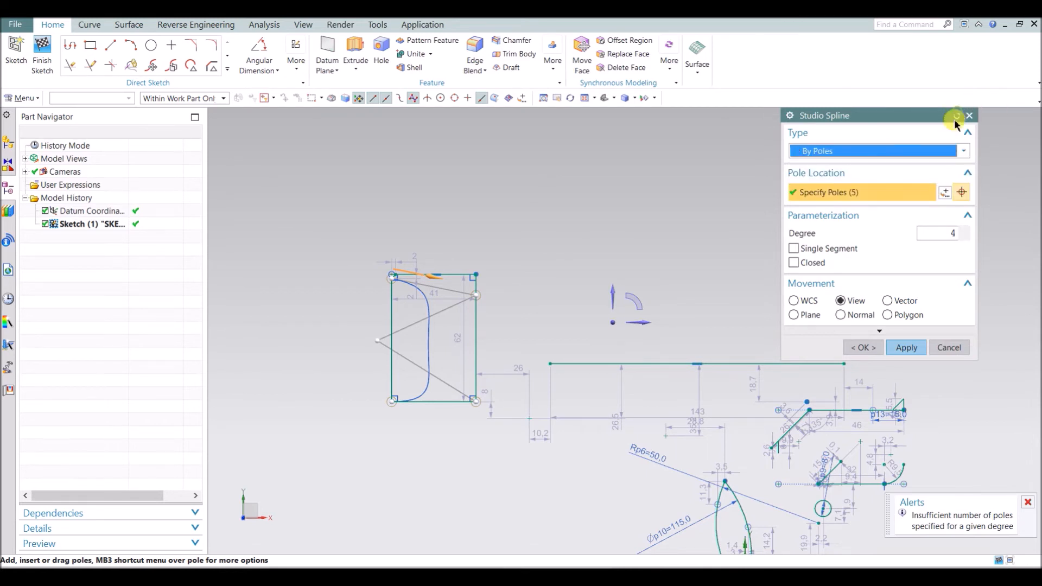
click(955, 117)
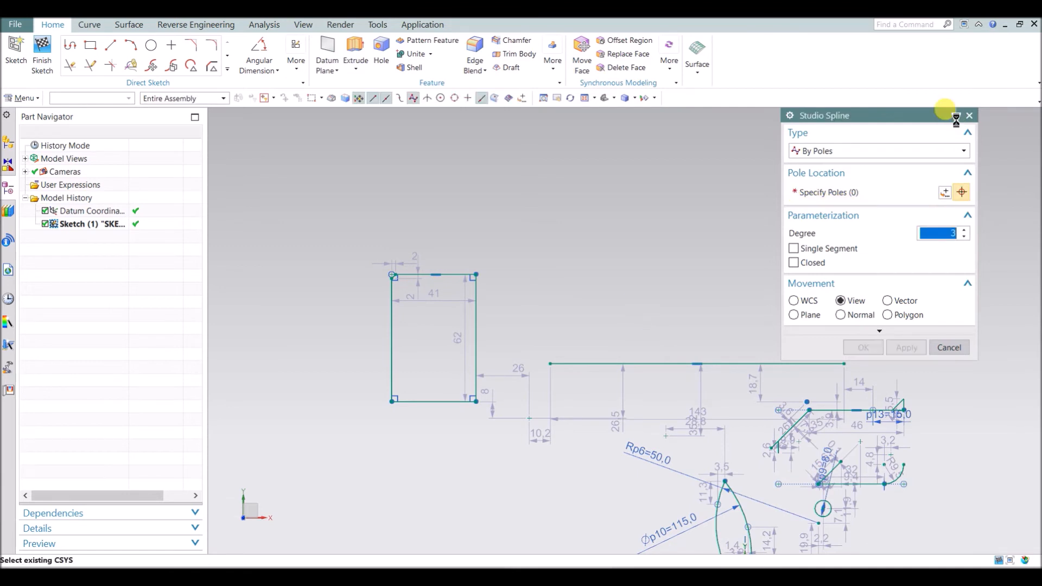
- Try a Through Points Studio Spline from the rectangle's upper-left corner through the long line's left end and two free points above it, and discard it
click(825, 152)
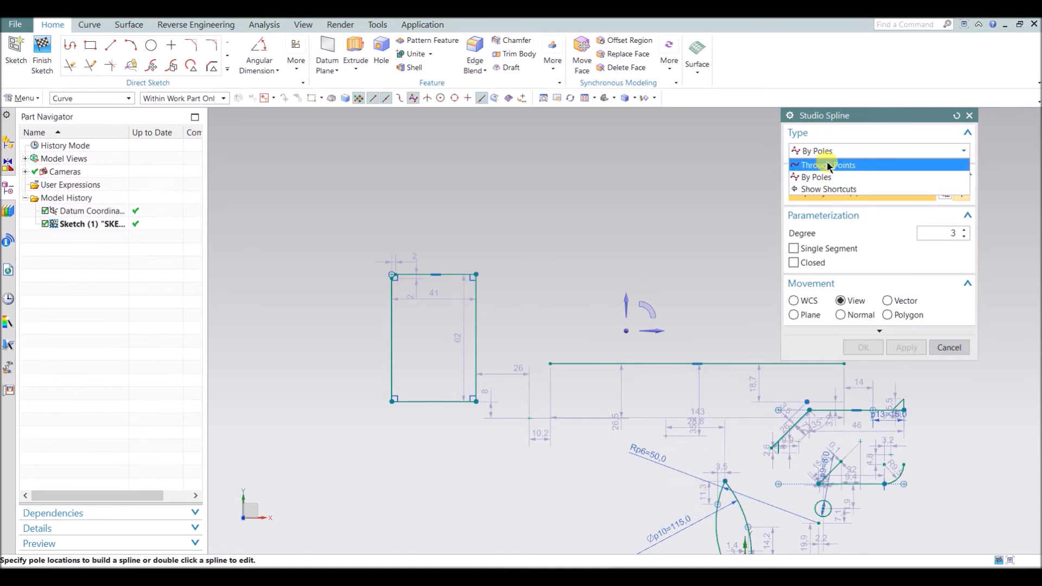
click(811, 164)
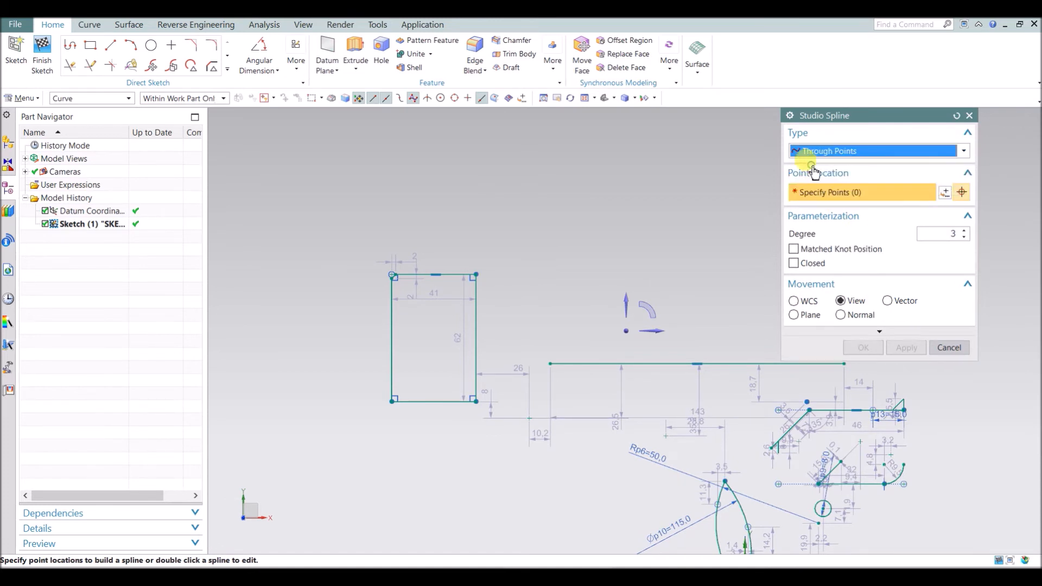
scroll(460, 304, up, 3)
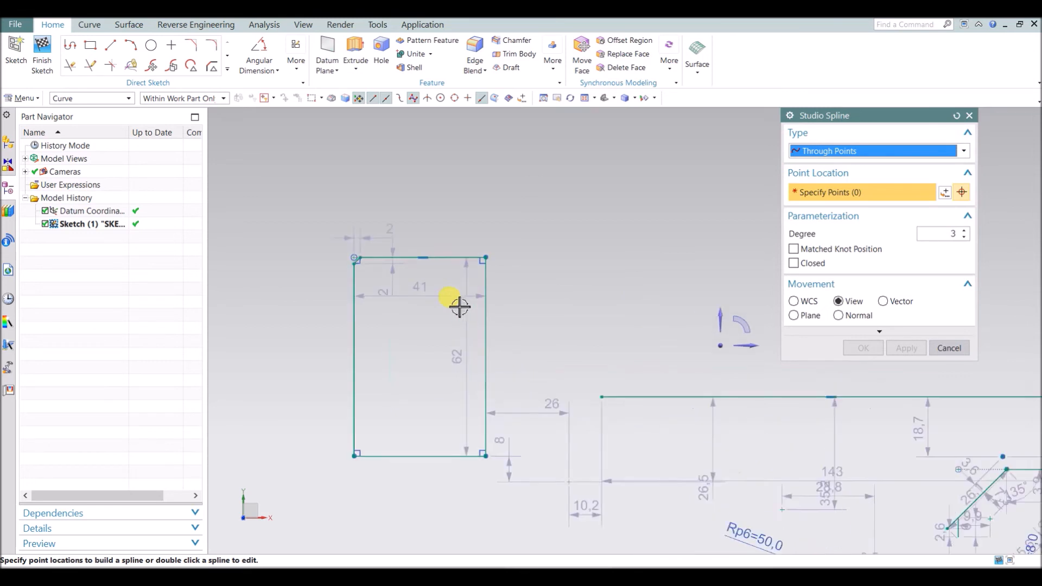
click(327, 245)
scroll(450, 293, down, 2)
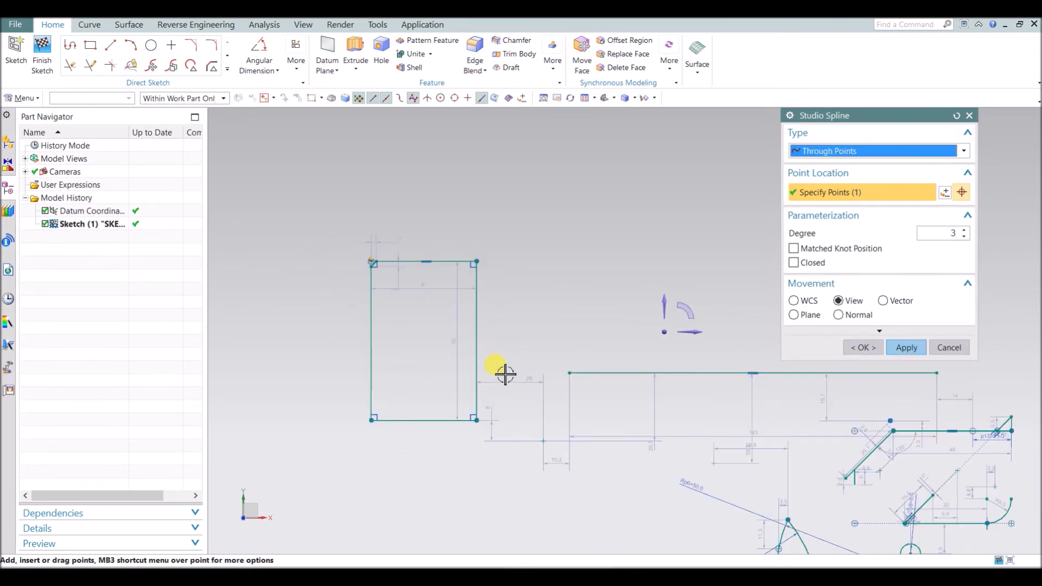
click(569, 373)
click(562, 243)
click(624, 186)
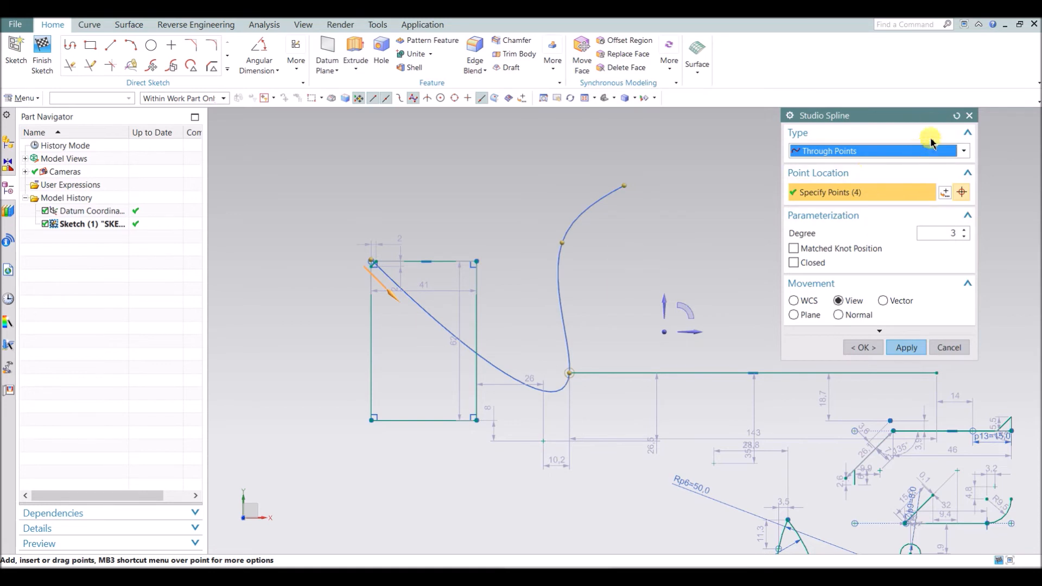
click(956, 116)
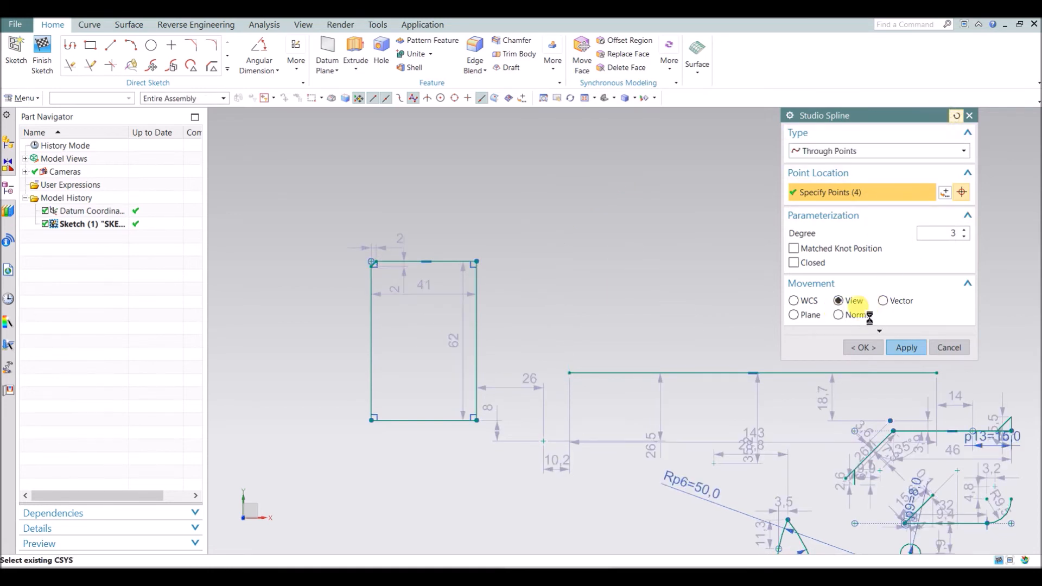
- Create a degree-3 By Poles Studio Spline with Vector movement from the rectangle's lower-right corner, past the long line's left end, to two free poles above
click(889, 301)
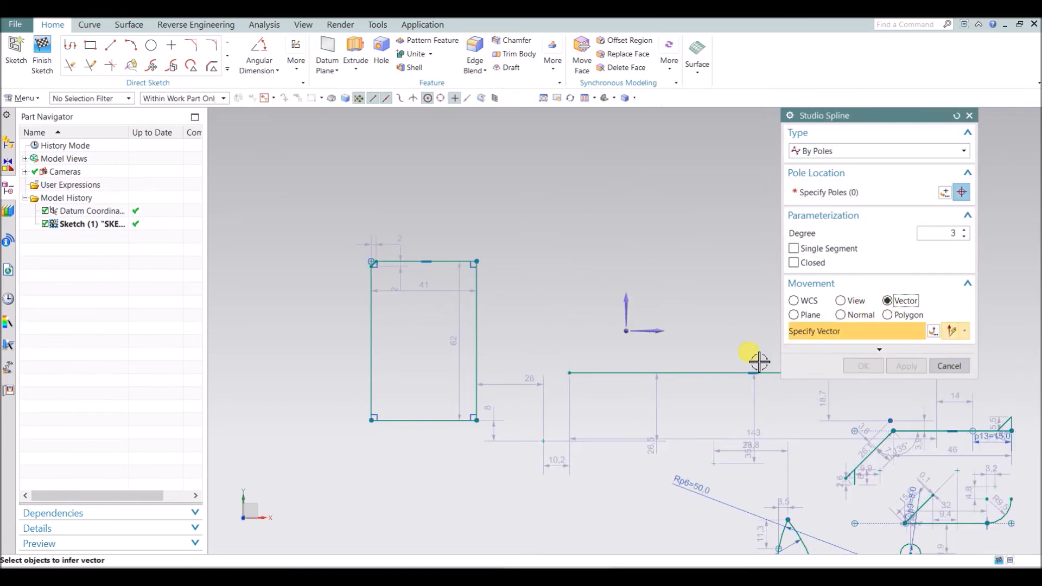
click(656, 332)
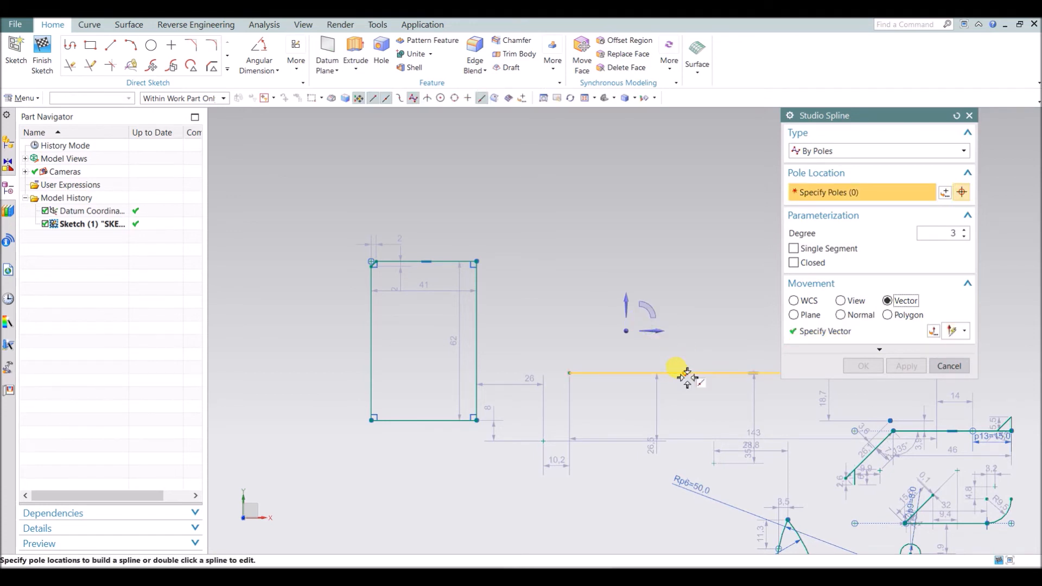
click(477, 420)
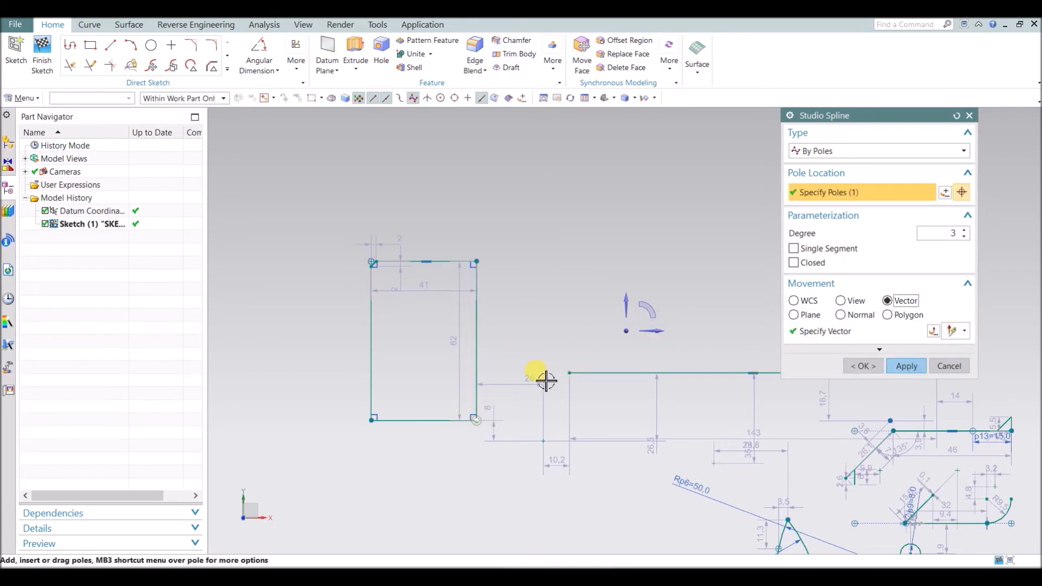
click(565, 374)
click(560, 256)
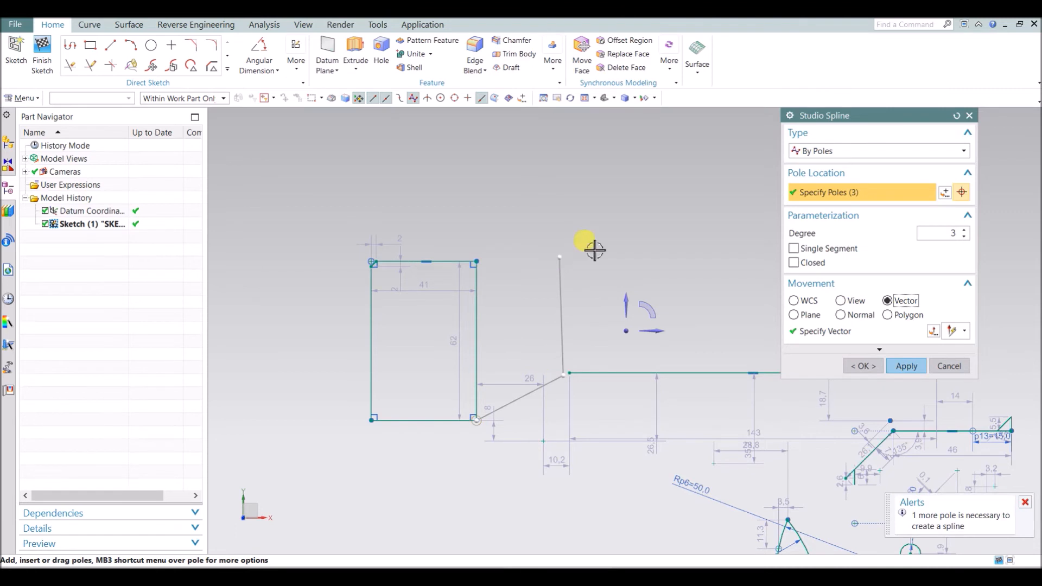
click(642, 232)
drag(643, 231, 745, 227)
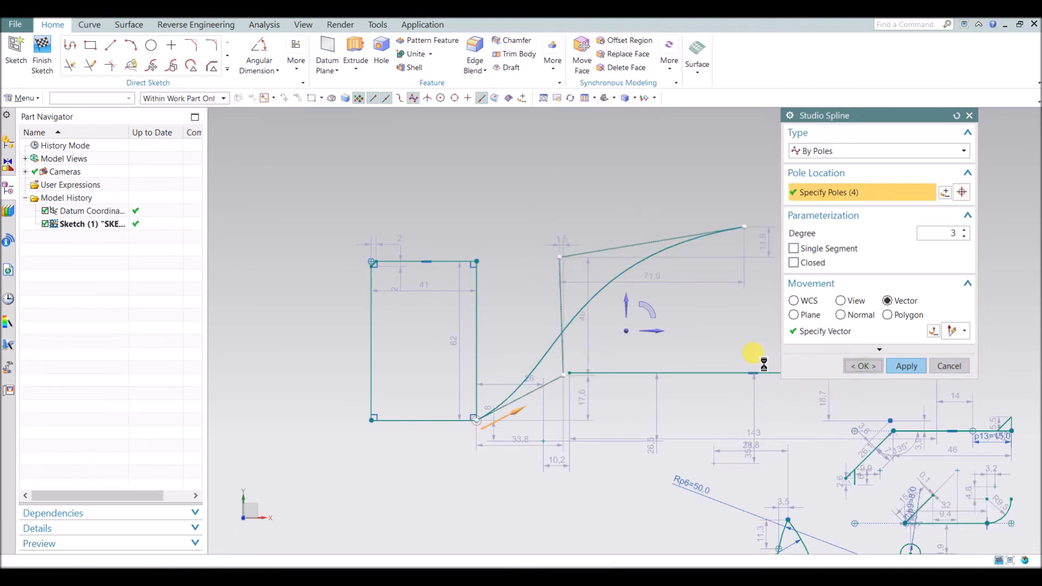
middle_click(731, 362)
scroll(728, 357, down, 4)
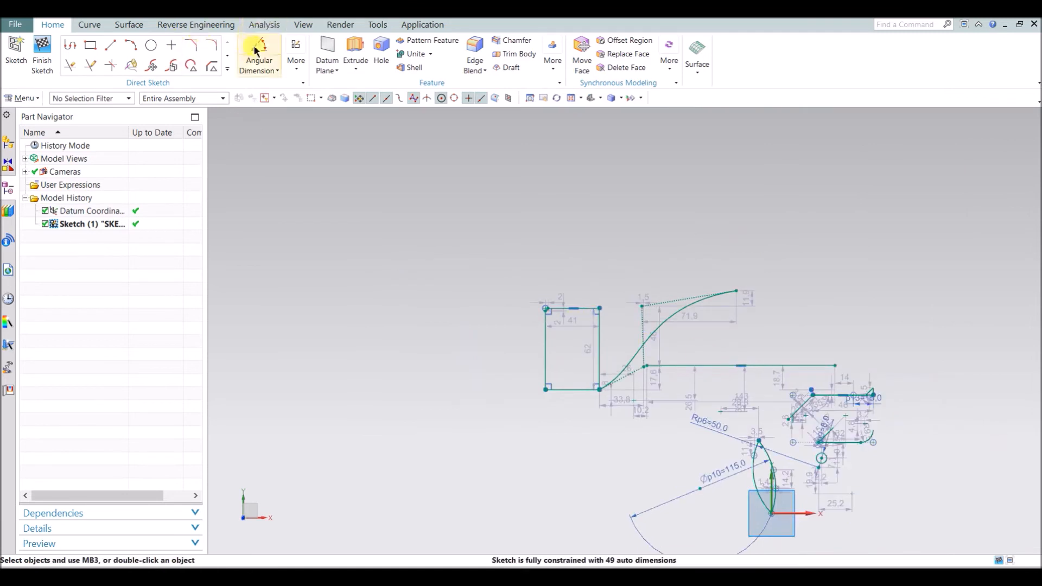
click(228, 70)
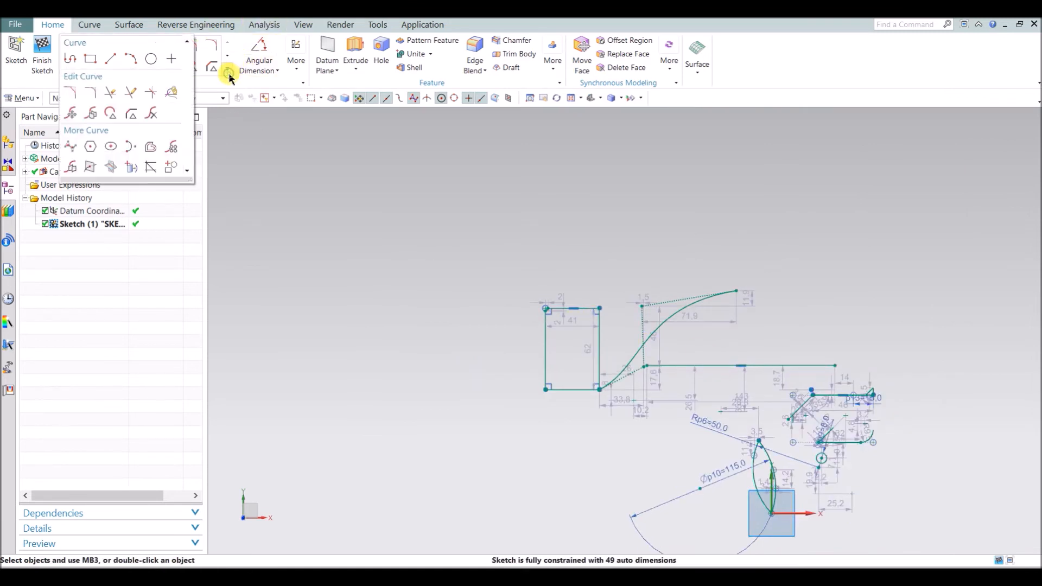
click(90, 147)
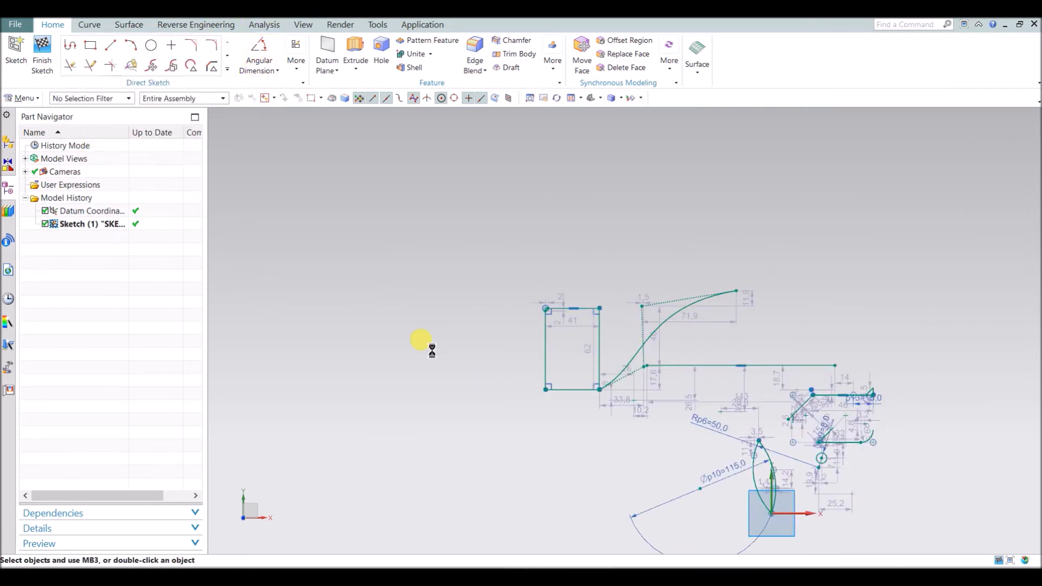
click(353, 200)
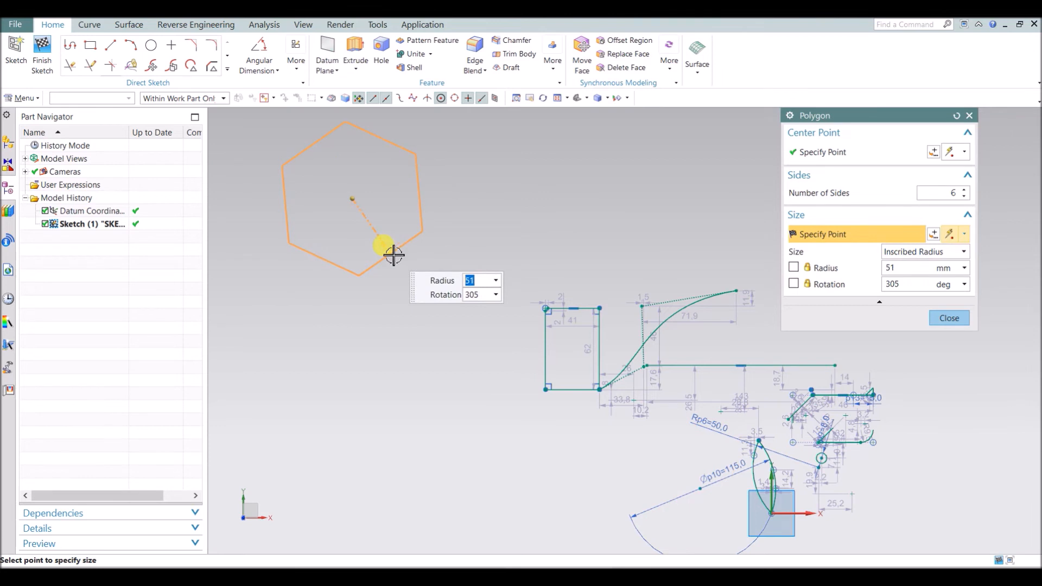
click(950, 318)
- Draw an eight-sided polygon above and left of the rectangle with an inscribed radius of 50 mm and a rotation of 90 degrees
click(227, 70)
click(89, 151)
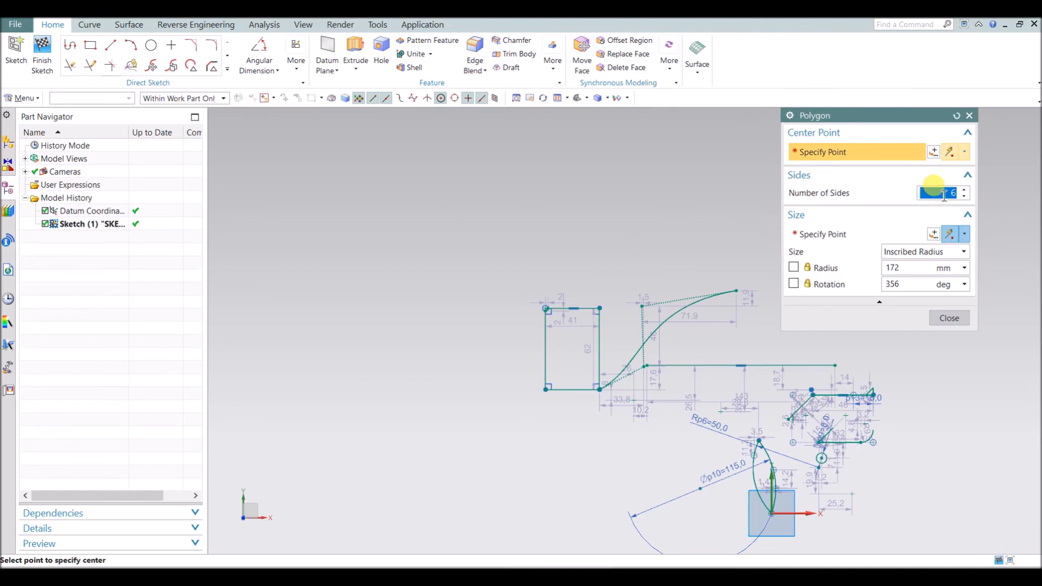
click(390, 232)
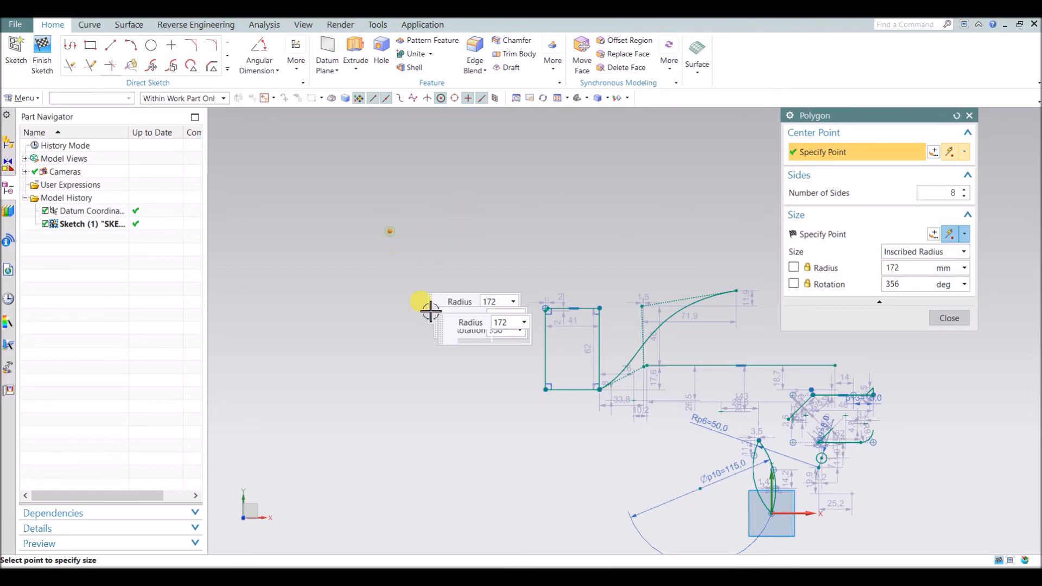
click(453, 329)
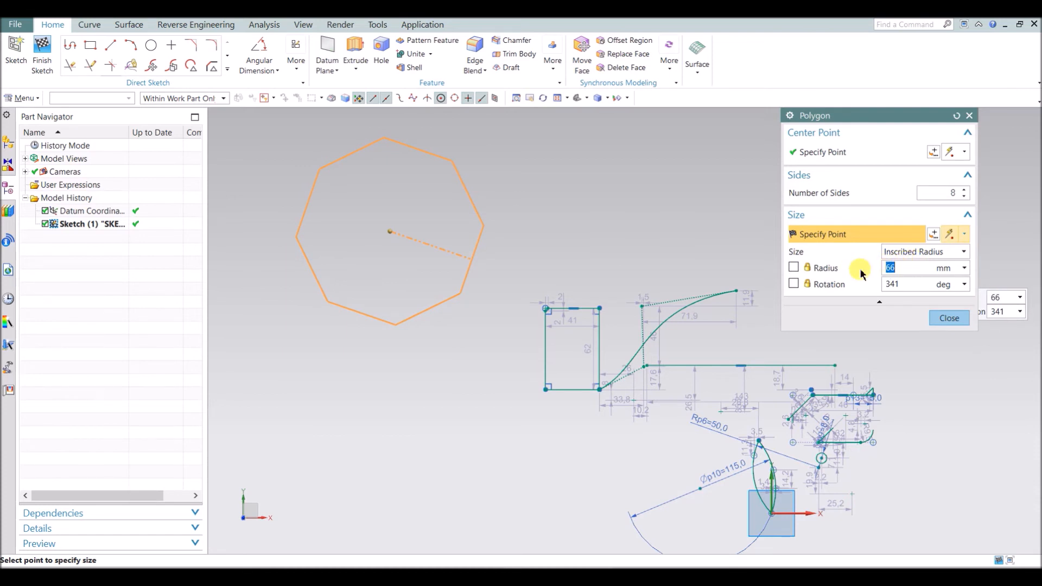
key(Tab)
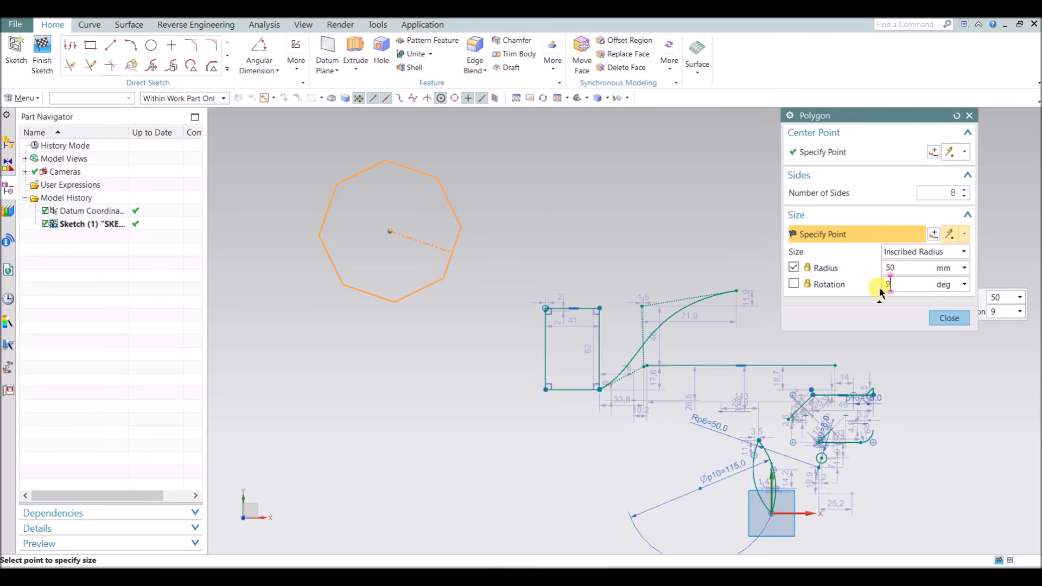
text(90)
key(Return)
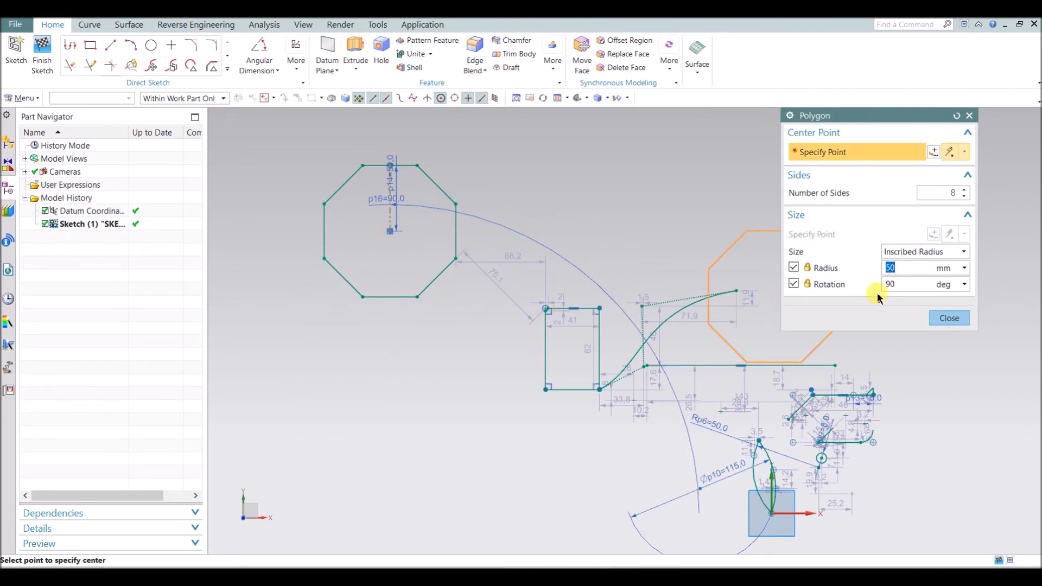
- Add a second octagon directly above the rectangle with a 50 mm inscribed radius and 0 degrees rotation, and finish the Polygon command
click(905, 284)
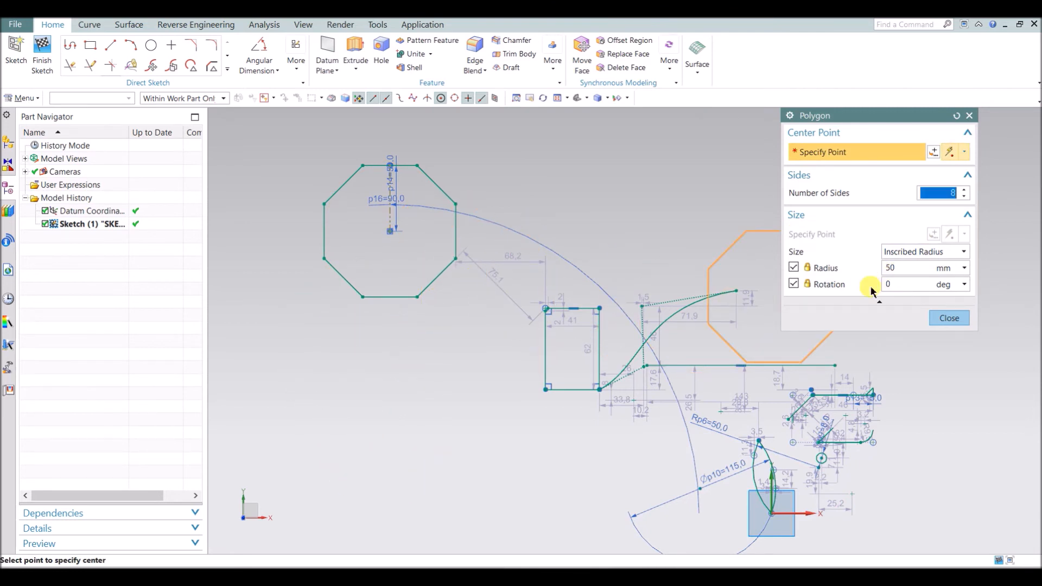
click(571, 204)
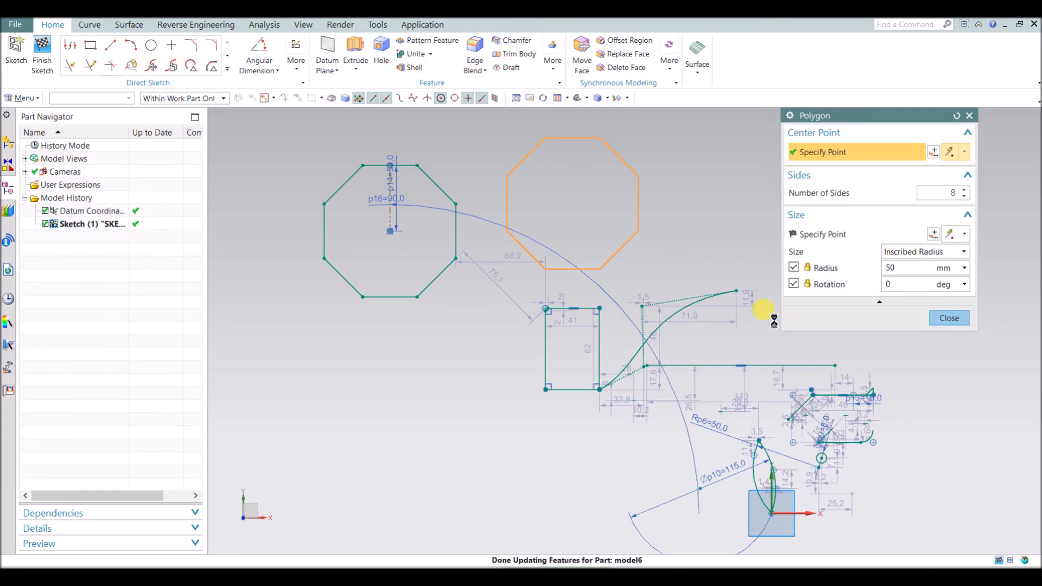
click(948, 318)
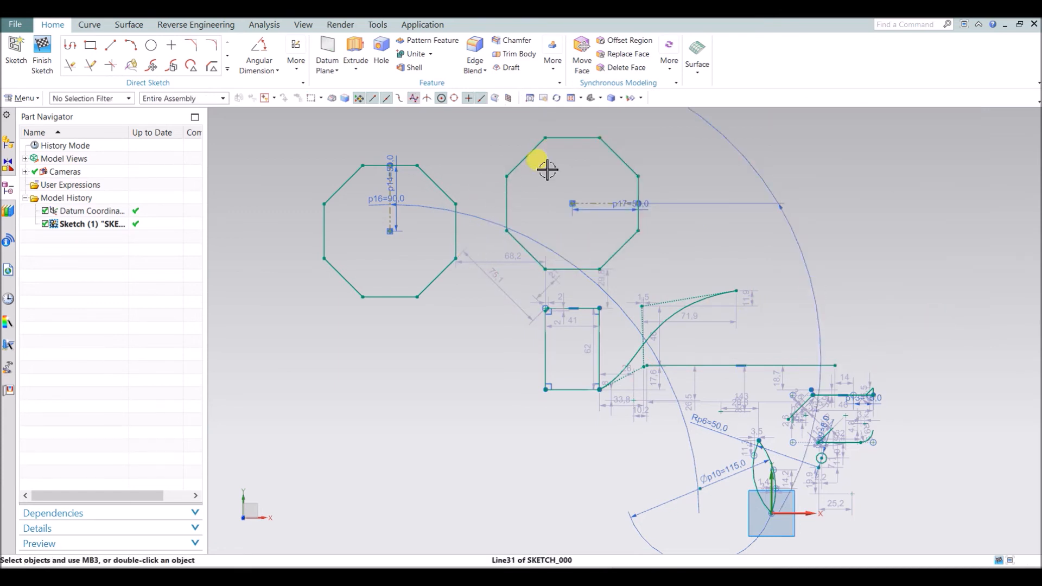
- Place an ellipse centred on the upper-left vertex of the left octagon
click(228, 72)
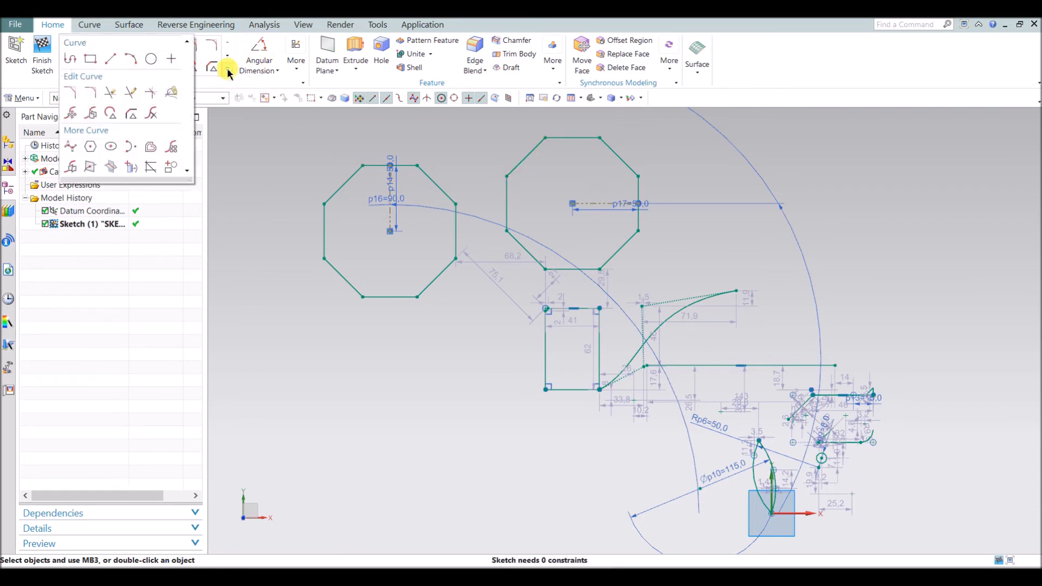
click(109, 146)
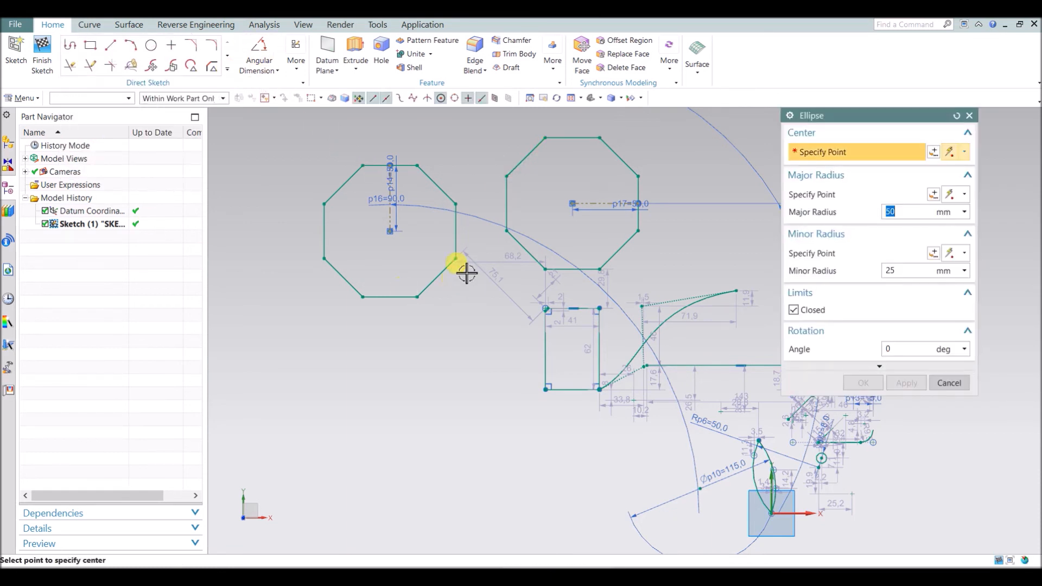
scroll(477, 326, down, 4)
scroll(478, 316, up, 2)
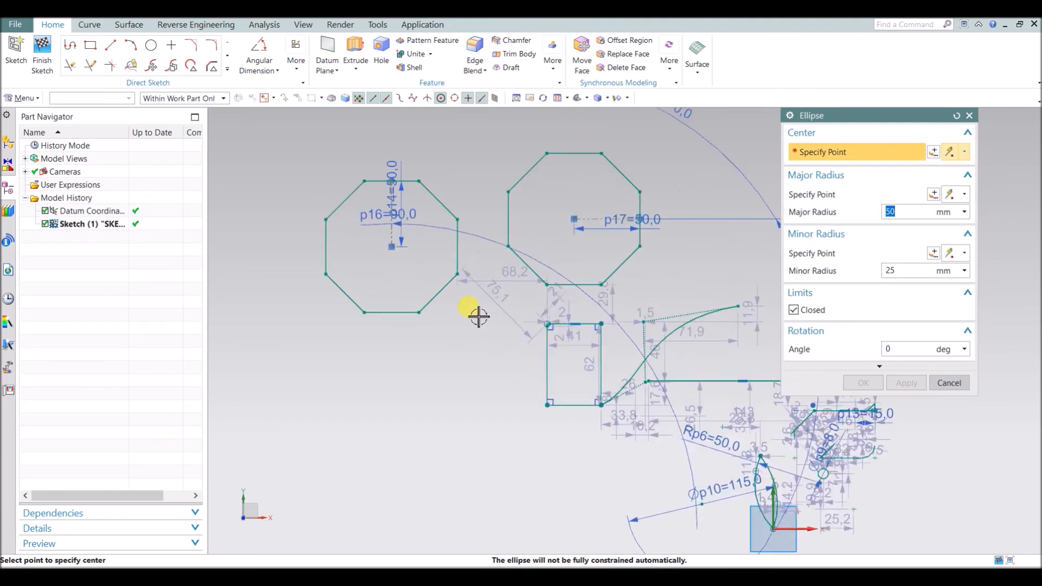
click(365, 181)
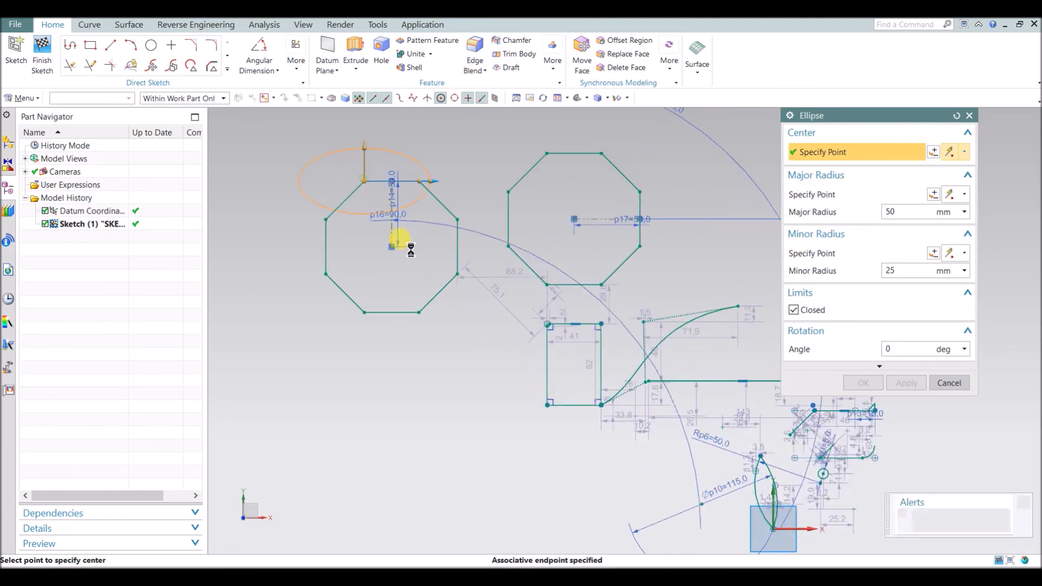
- Reshape the ellipse freehand to a major radius of about 57 mm and a minor radius of about 37.3 mm
click(368, 151)
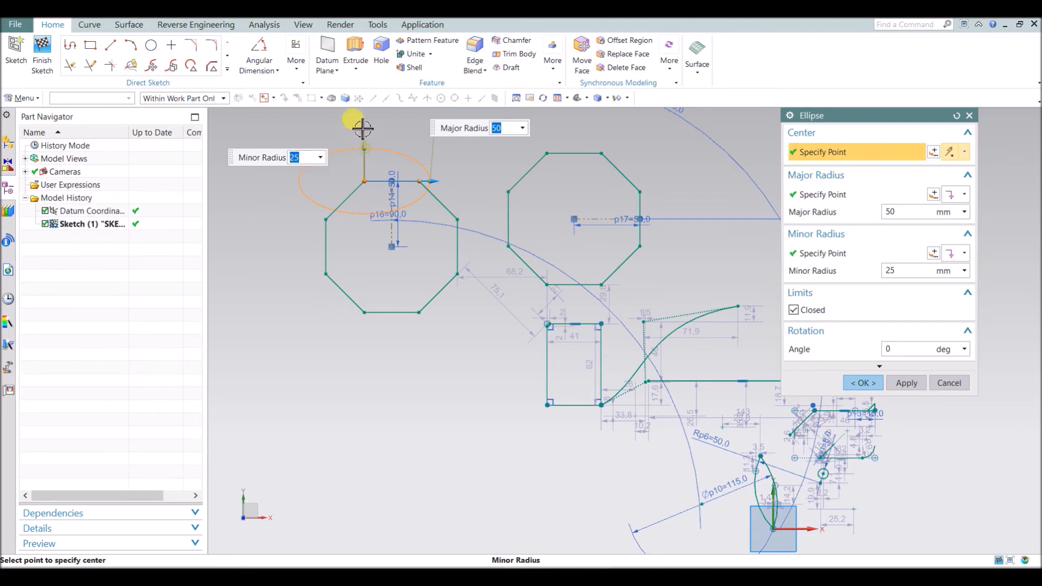
click(427, 172)
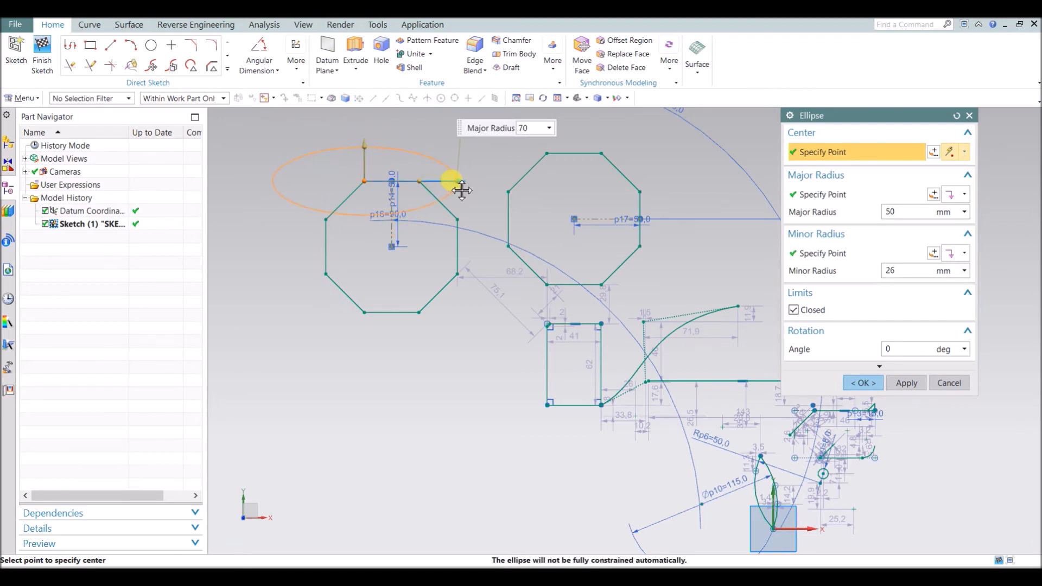
click(372, 143)
click(372, 146)
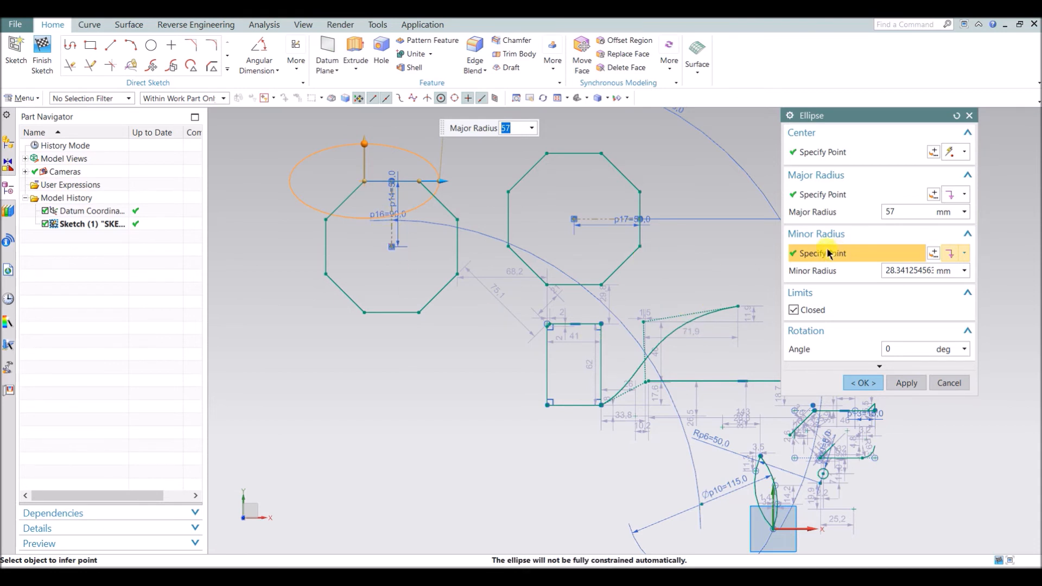
click(911, 255)
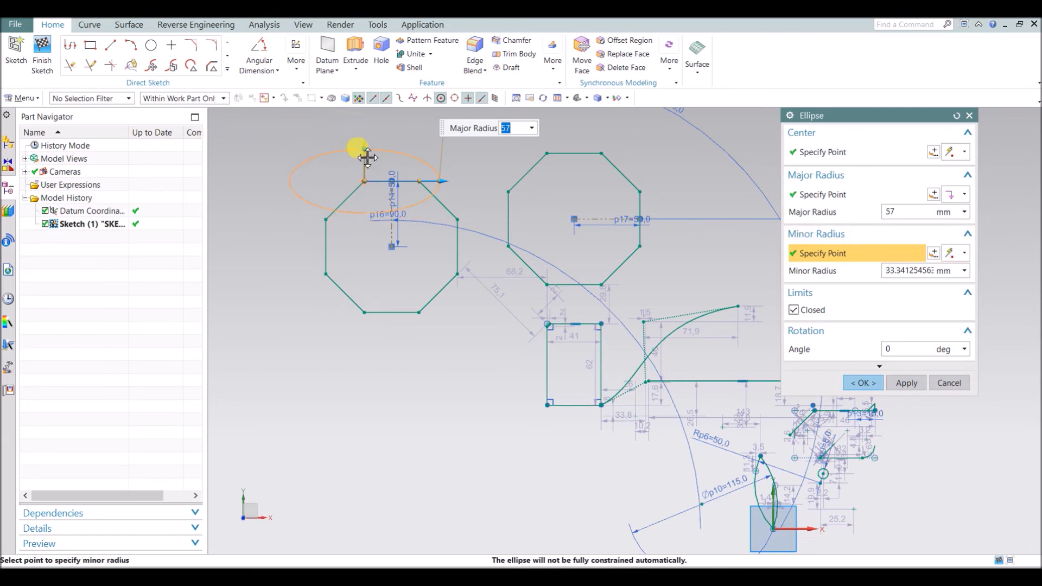
click(364, 137)
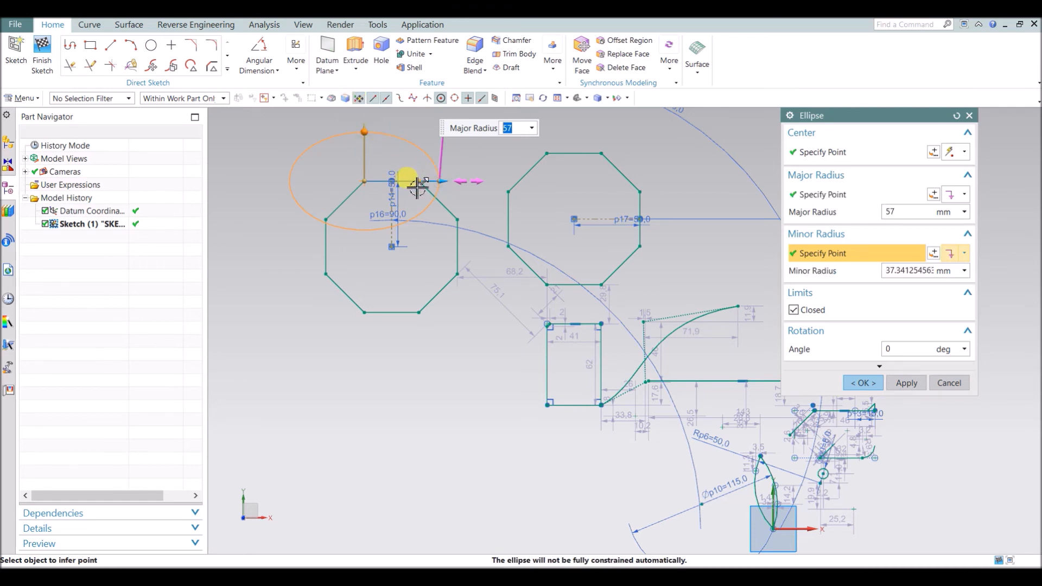
- Set the ellipse's minor radius to 30 mm and its major radius to 60 mm
click(909, 270)
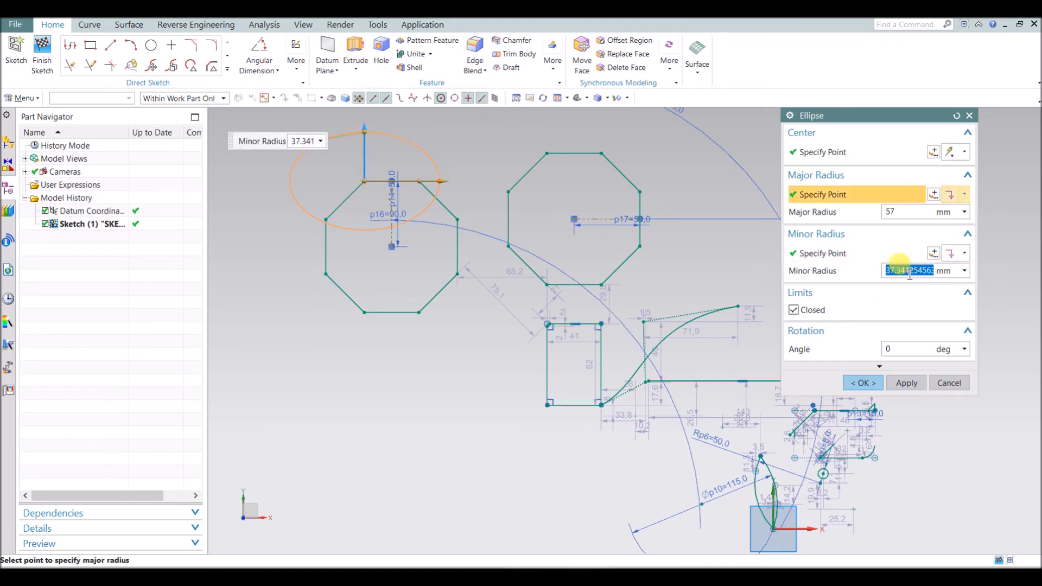
text(3)
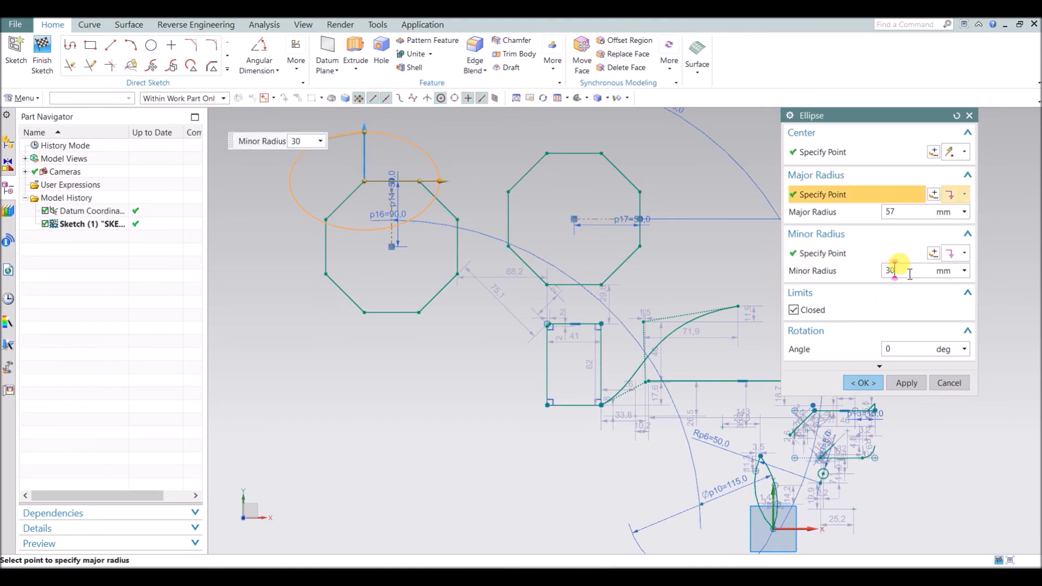
text(0)
click(878, 214)
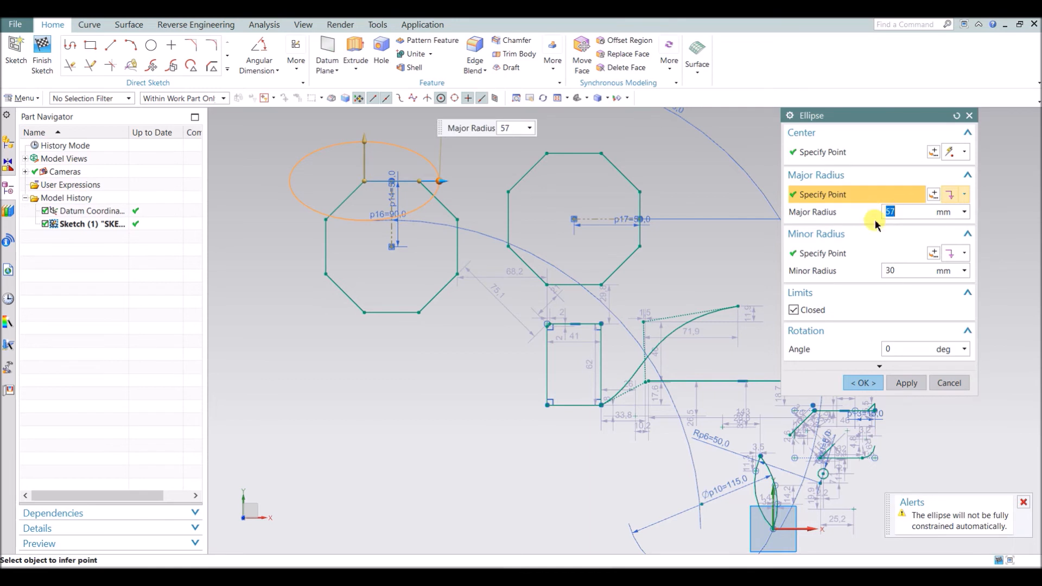
key(Return)
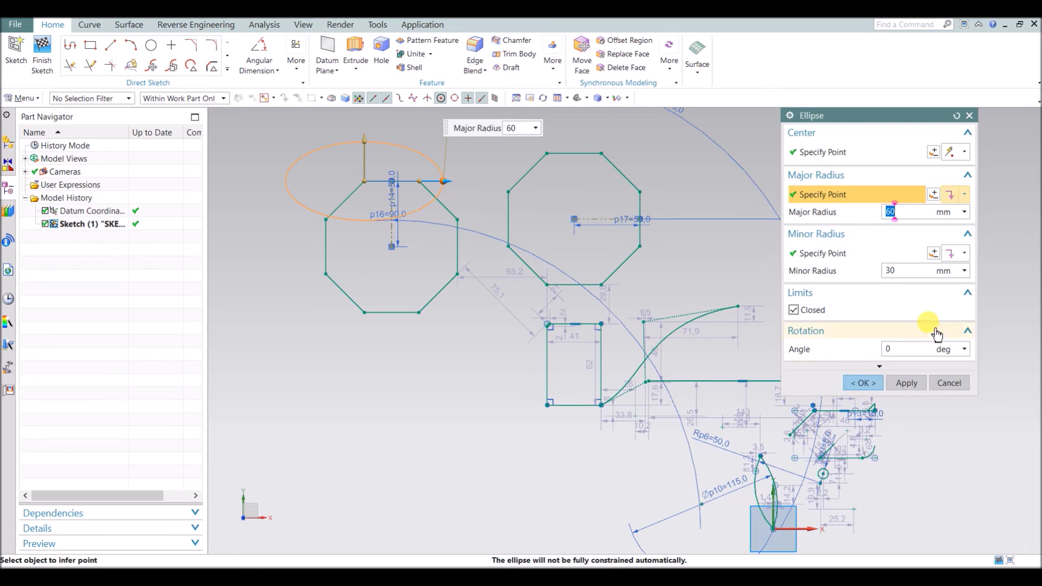
- Try the ellipse's Closed limit off, restore it, and create the closed ellipse
click(795, 310)
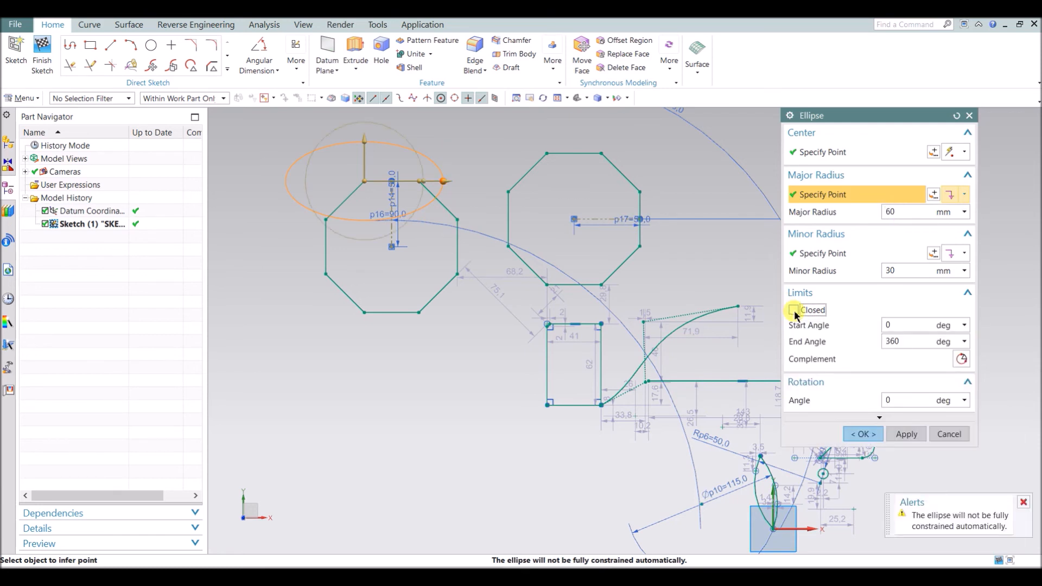
click(794, 310)
click(864, 382)
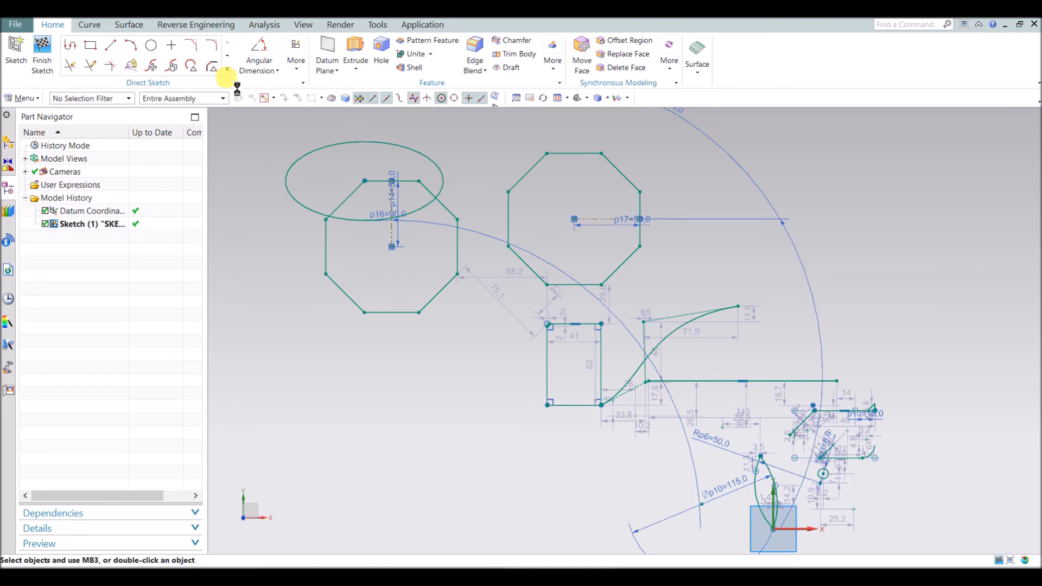
- Define a conic from the left octagon's lower-right vertex to the right octagon's lower-left vertex, with its control point on the left octagon's right edge
click(228, 71)
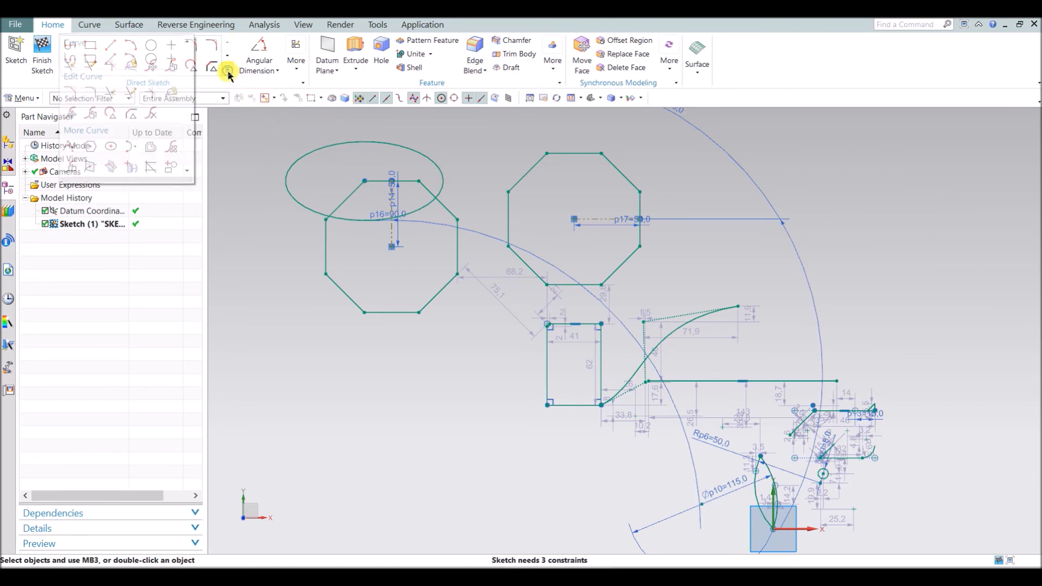
click(127, 147)
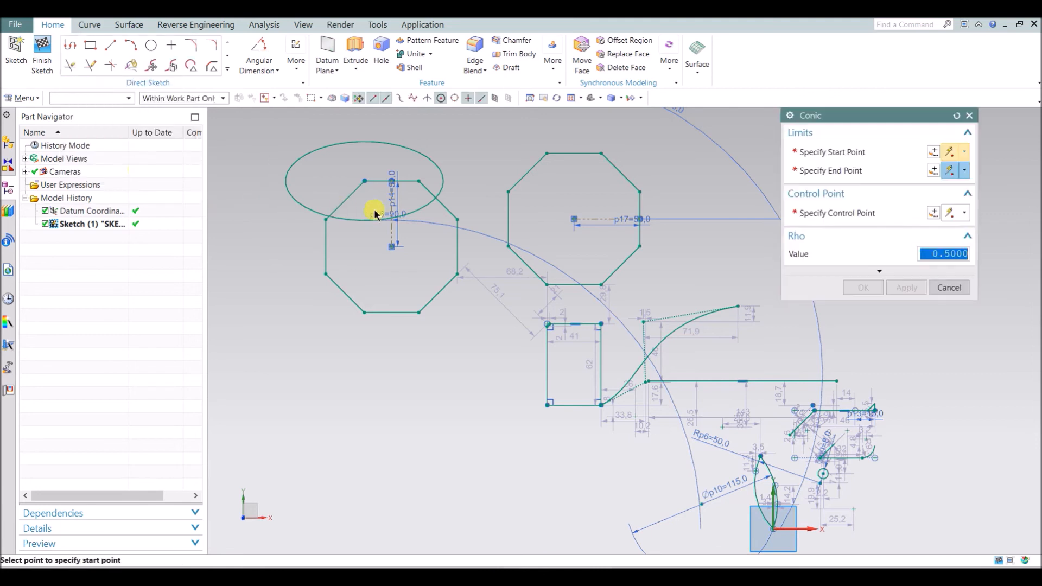
scroll(446, 337, down, 1)
scroll(420, 289, up, 2)
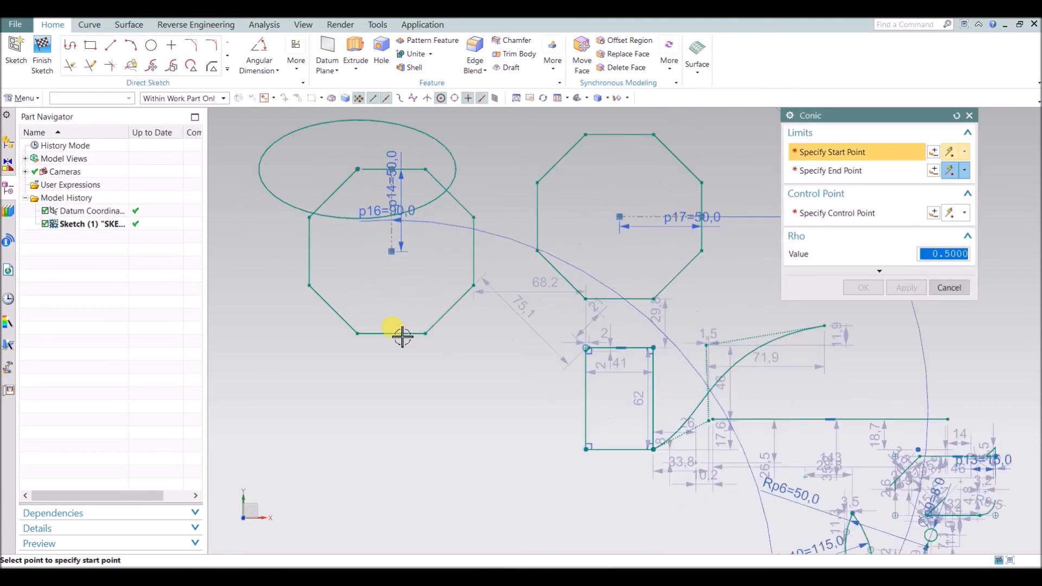
click(427, 332)
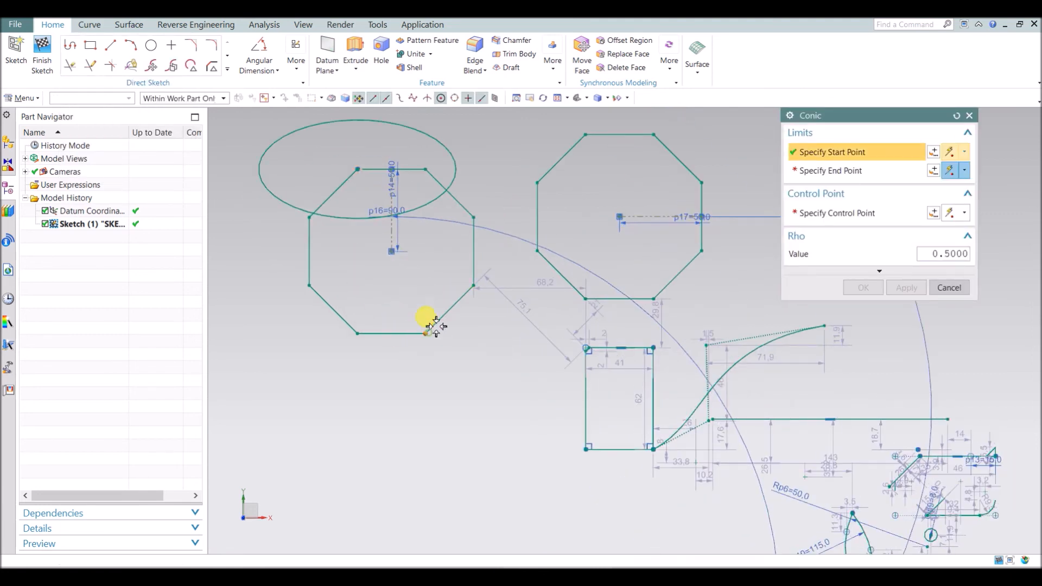
click(587, 297)
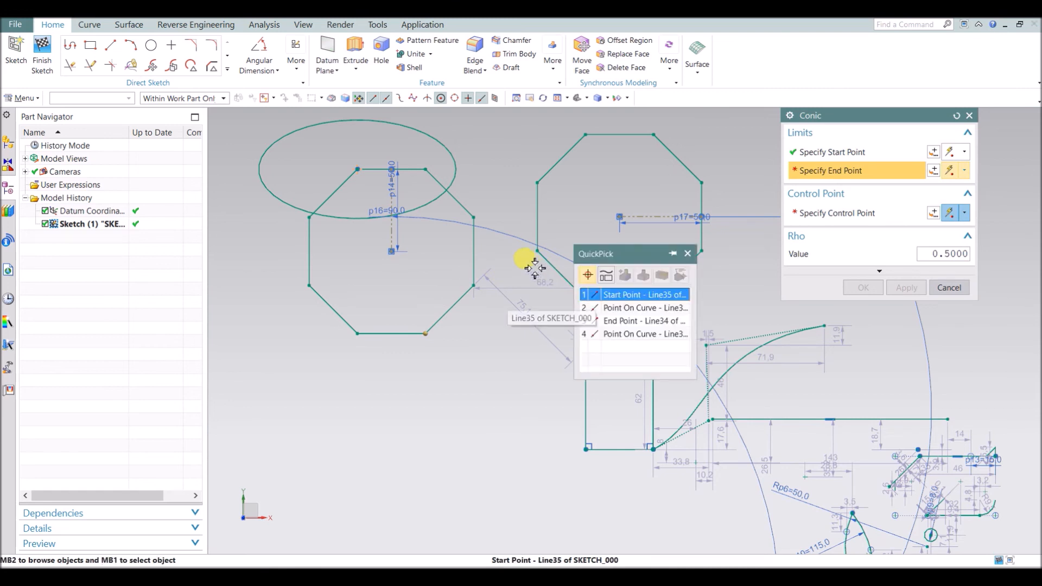
click(603, 295)
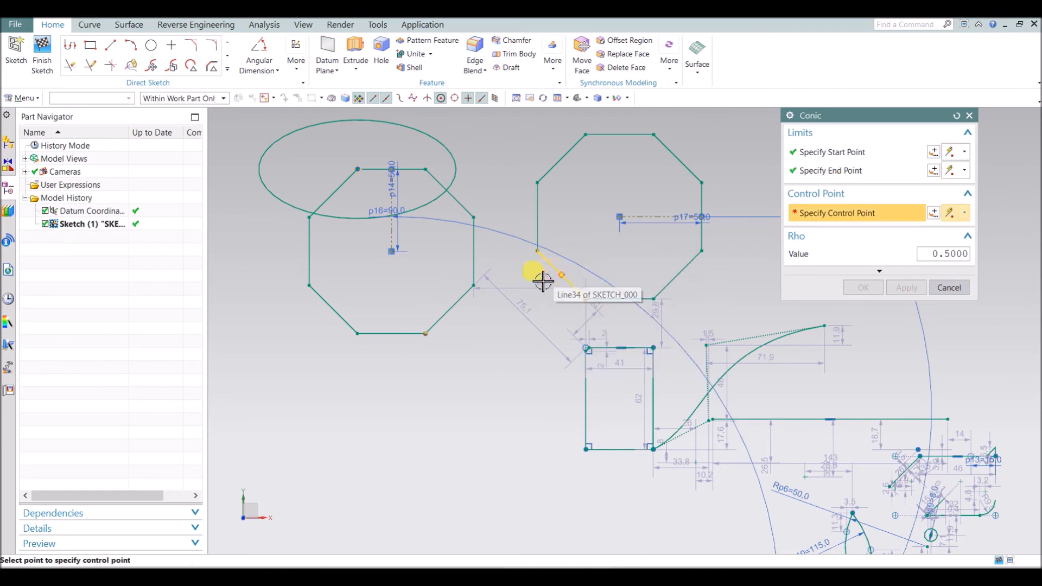
click(474, 250)
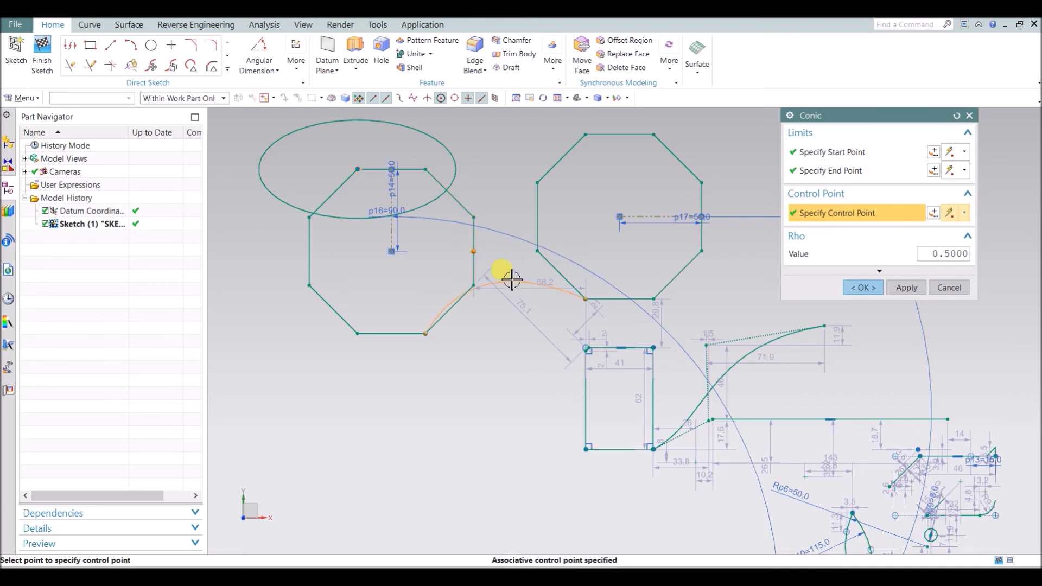
- Reposition the conic's control point freely in the gap between the two octagons and create the conic with rho 0.5
mouse_move(474, 251)
mouse_down()
mouse_move(456, 196)
mouse_move(482, 164)
mouse_move(495, 171)
mouse_move(485, 227)
mouse_move(496, 274)
mouse_move(485, 237)
mouse_up()
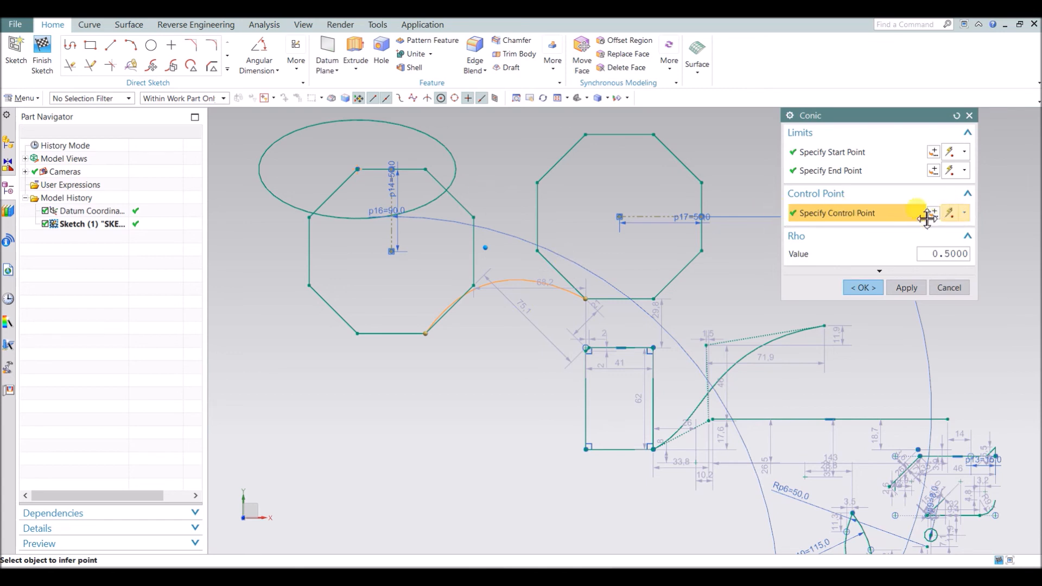
click(482, 167)
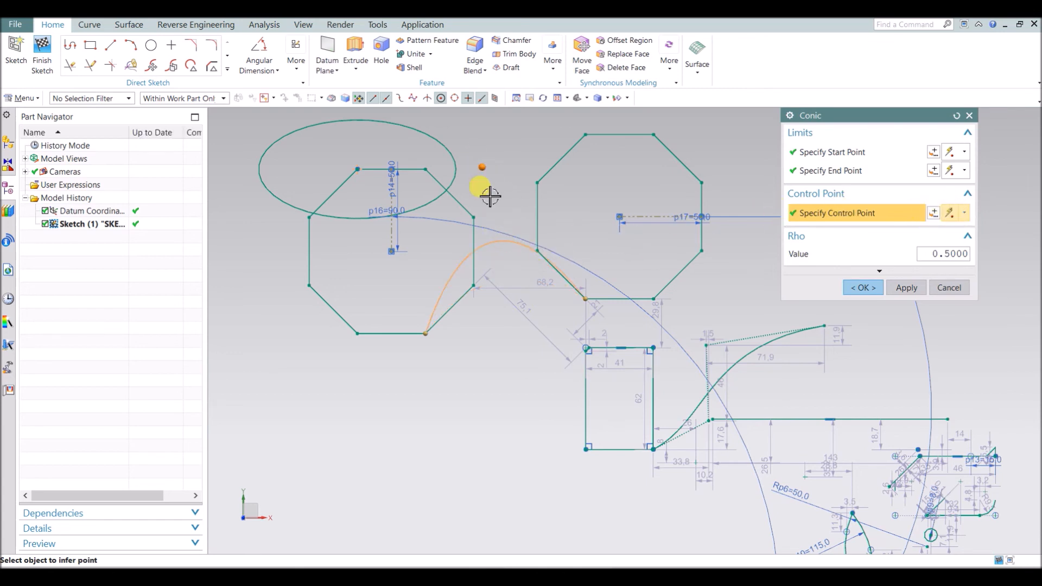
click(488, 208)
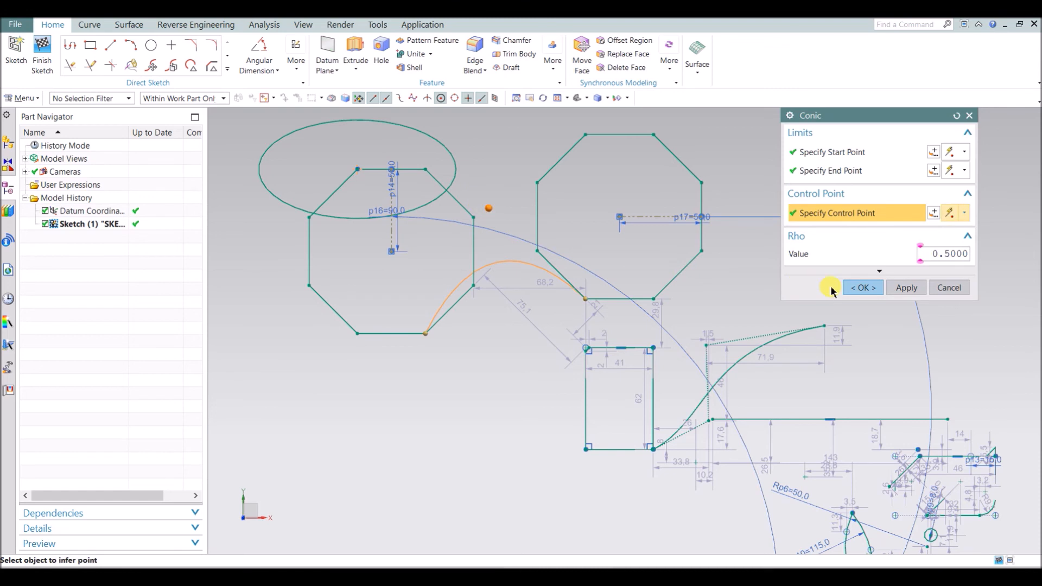
click(862, 287)
- Select the ellipse as the curve to offset and set the offset distance to 5 mm
click(226, 70)
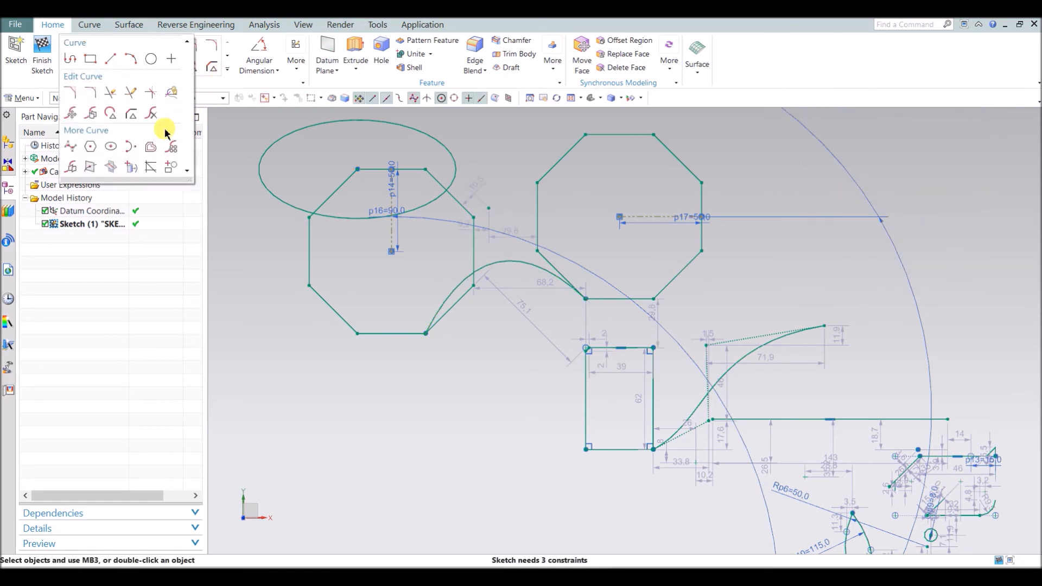
click(152, 147)
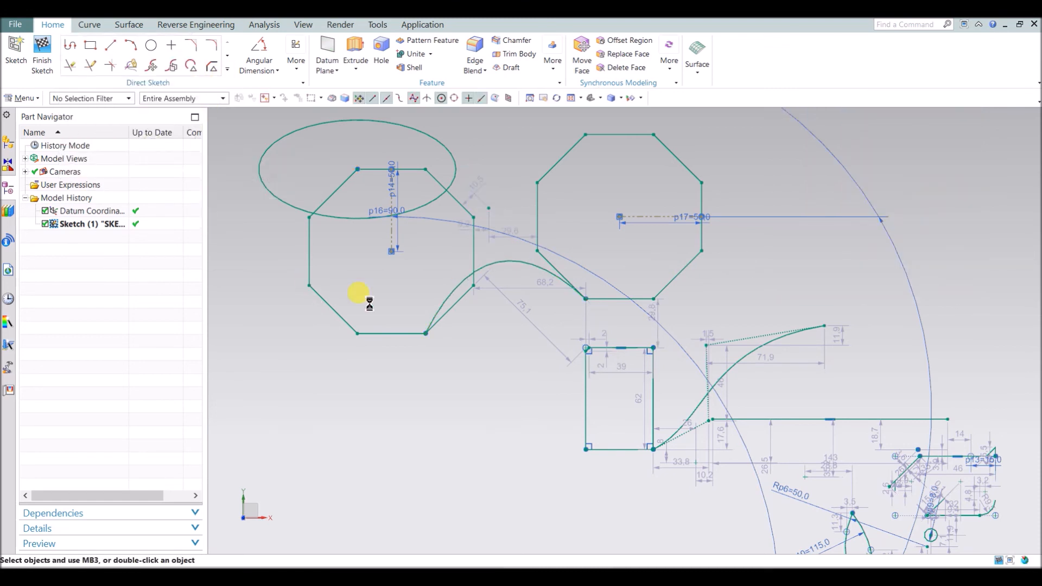
scroll(377, 287, down, 2)
scroll(348, 181, up, 2)
click(364, 179)
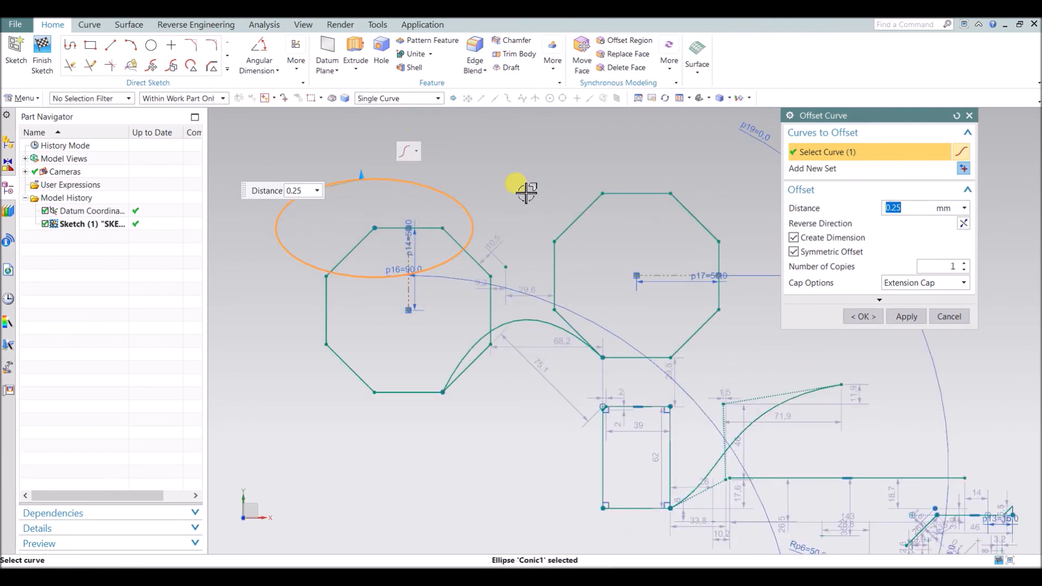
text(5)
key(Return)
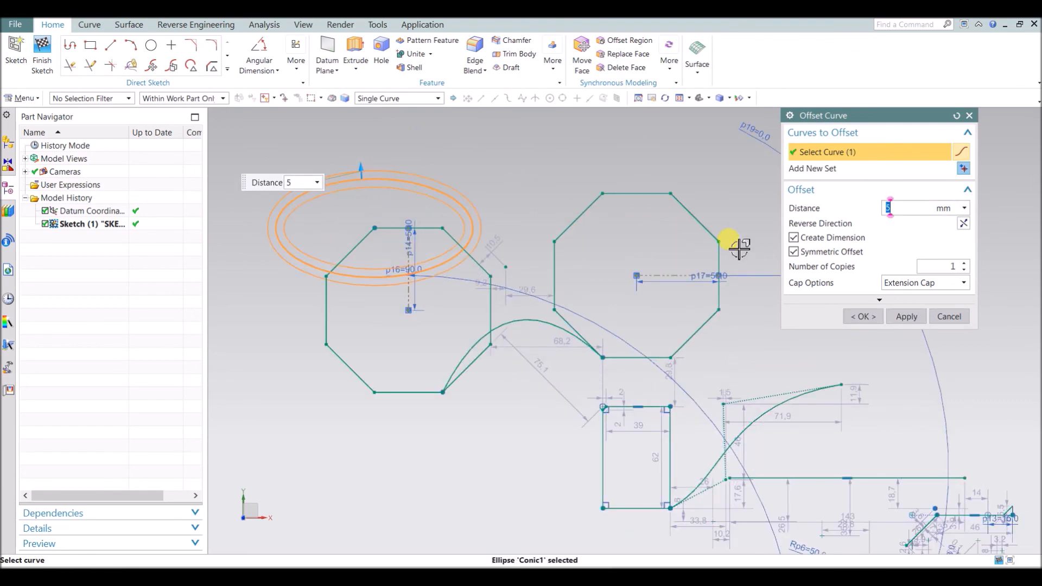
- Turn off Symmetric Offset and flip the ellipse's offset direction repeatedly, leaving it pointing inward
click(795, 252)
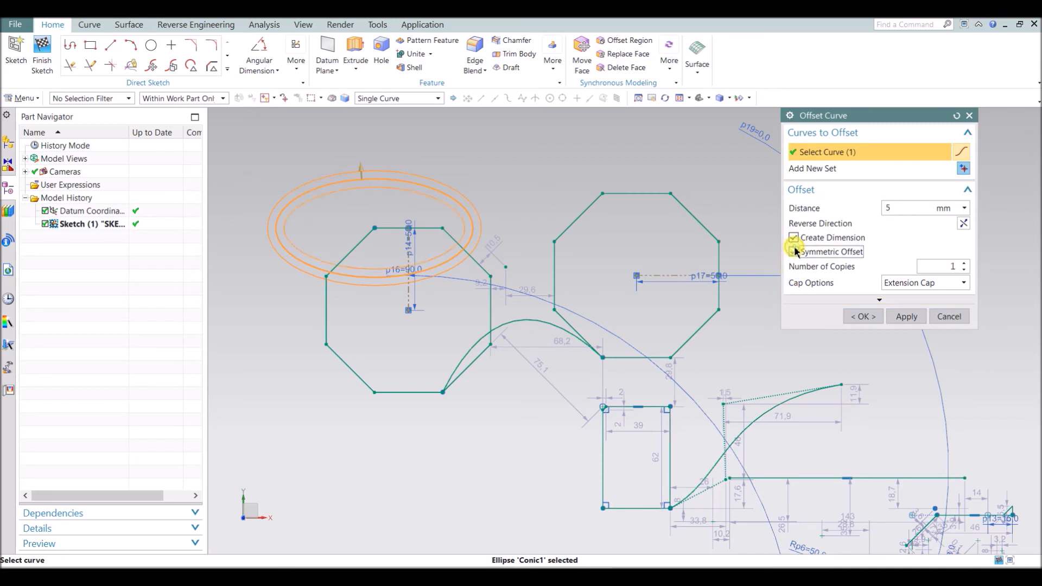
click(963, 223)
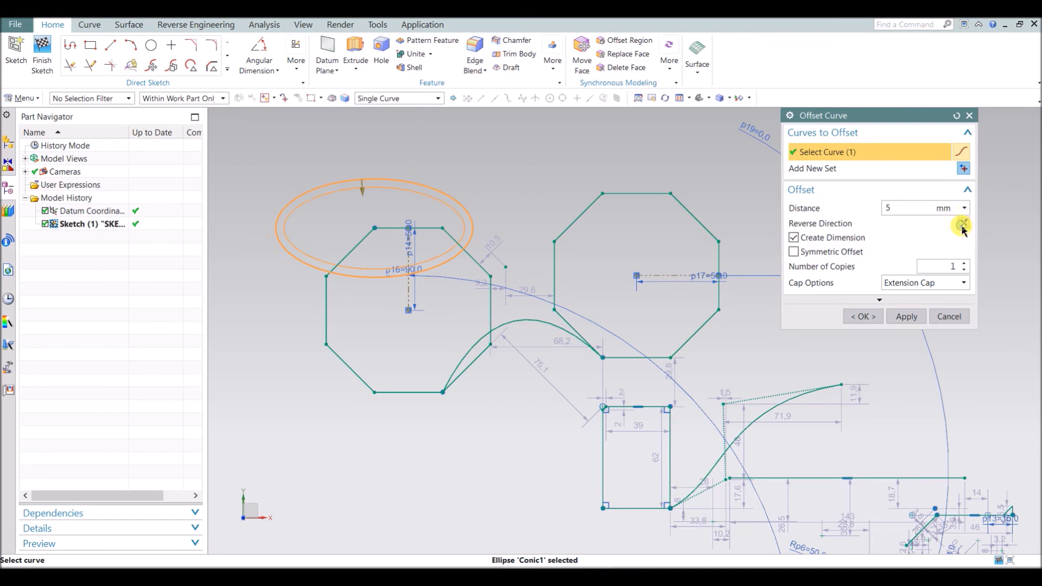
click(963, 224)
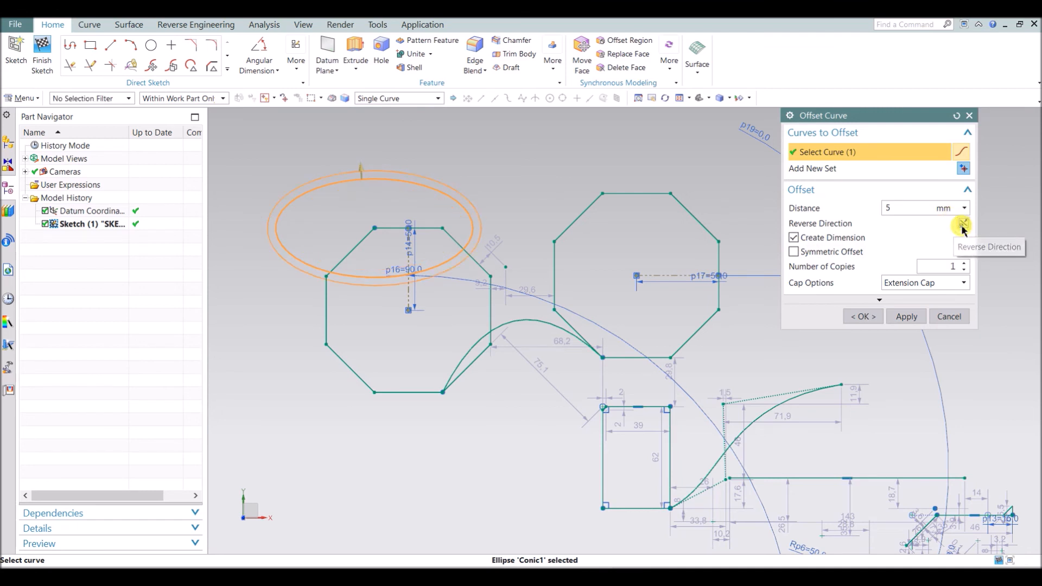
click(963, 225)
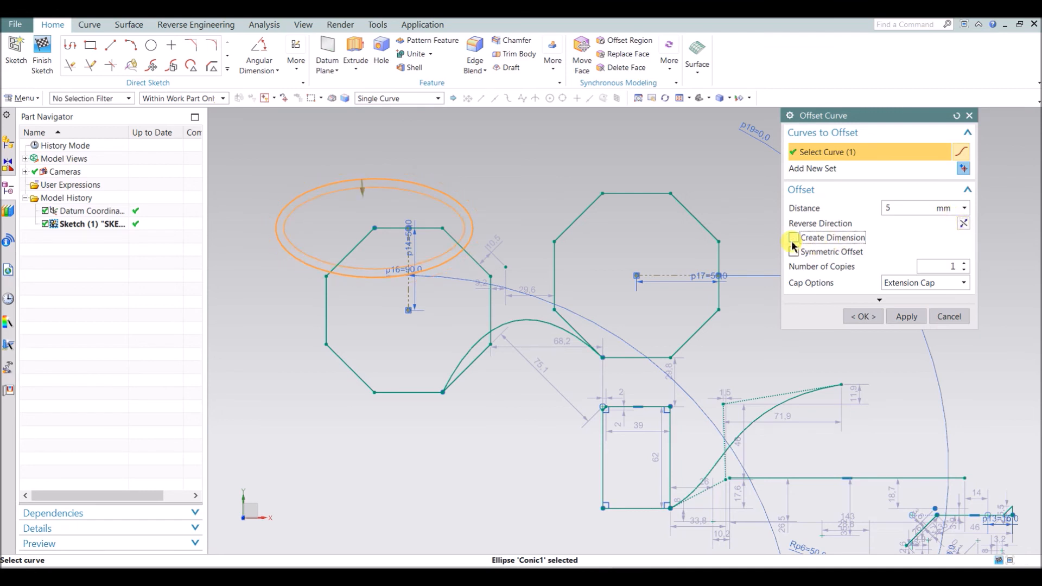
- Try raising the number of inward offset copies of the ellipse to 8
click(940, 265)
click(965, 264)
click(964, 264)
click(965, 264)
click(965, 264)
click(965, 263)
click(965, 263)
click(964, 264)
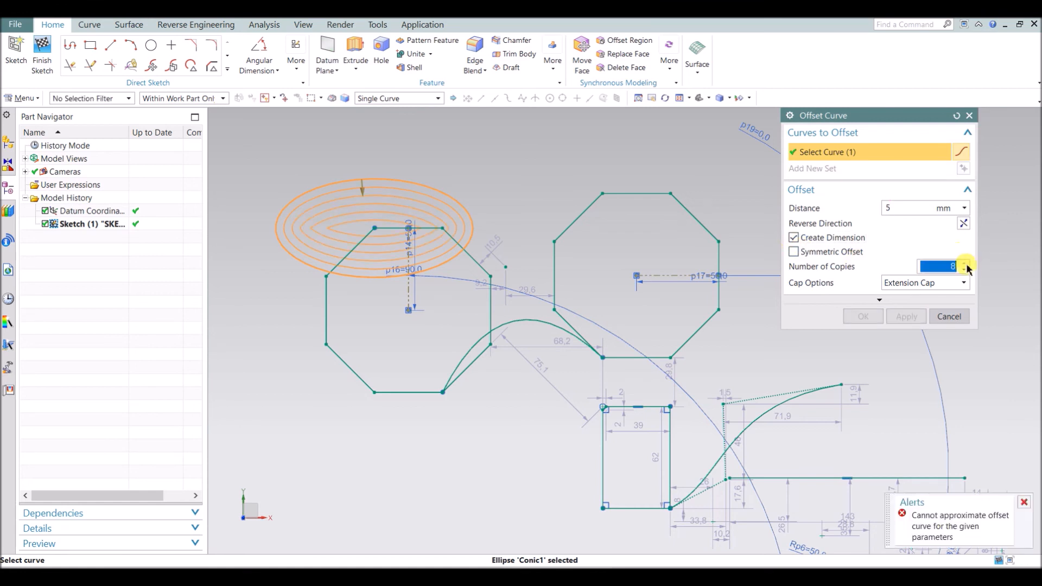
- Reverse the offset direction outward and raise the number of copies step by step to more than ten
click(962, 224)
click(964, 263)
click(965, 263)
click(964, 264)
click(965, 264)
click(965, 264)
click(964, 264)
click(964, 264)
click(965, 264)
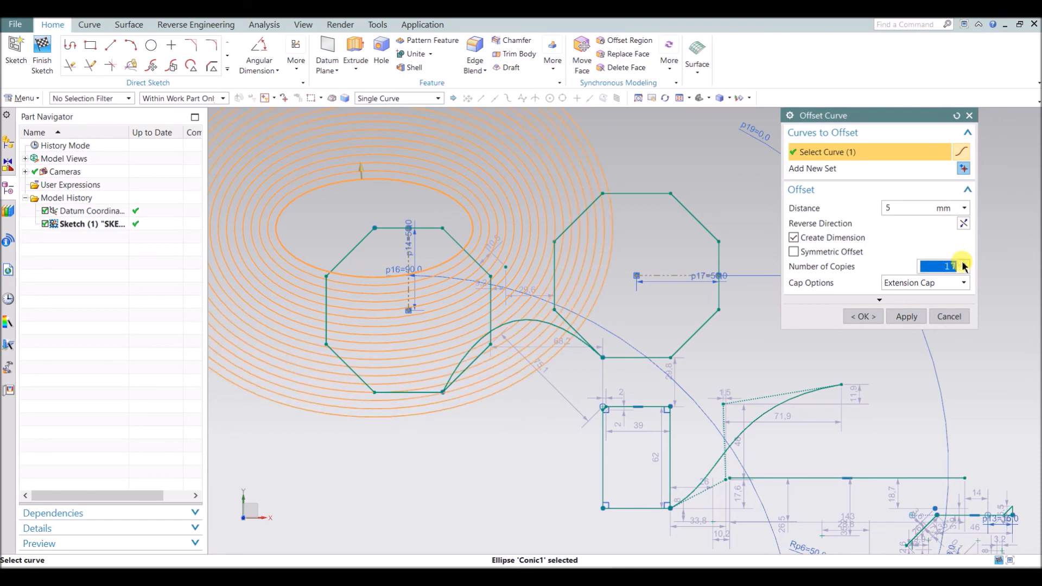
- Reduce the number of offset copies to 1 and create the single outward offset of the ellipse
click(964, 270)
click(965, 270)
click(965, 270)
click(964, 270)
click(965, 269)
click(965, 270)
click(965, 270)
click(965, 270)
click(964, 270)
click(965, 270)
click(964, 269)
click(965, 270)
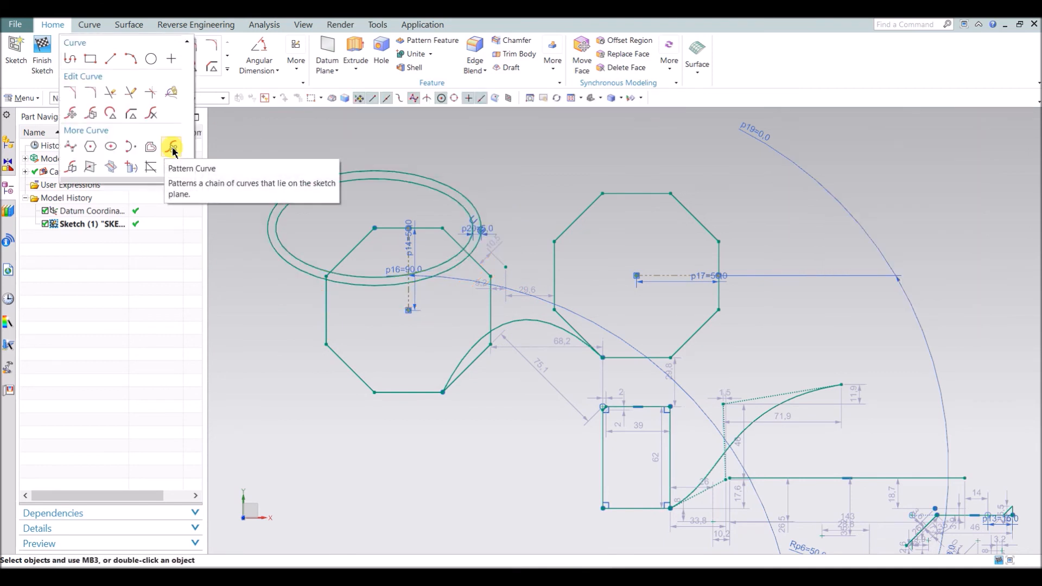
- Set up a circular curve pattern of the inner ellipse, rotating about the left octagon's upper-left vertex
click(173, 151)
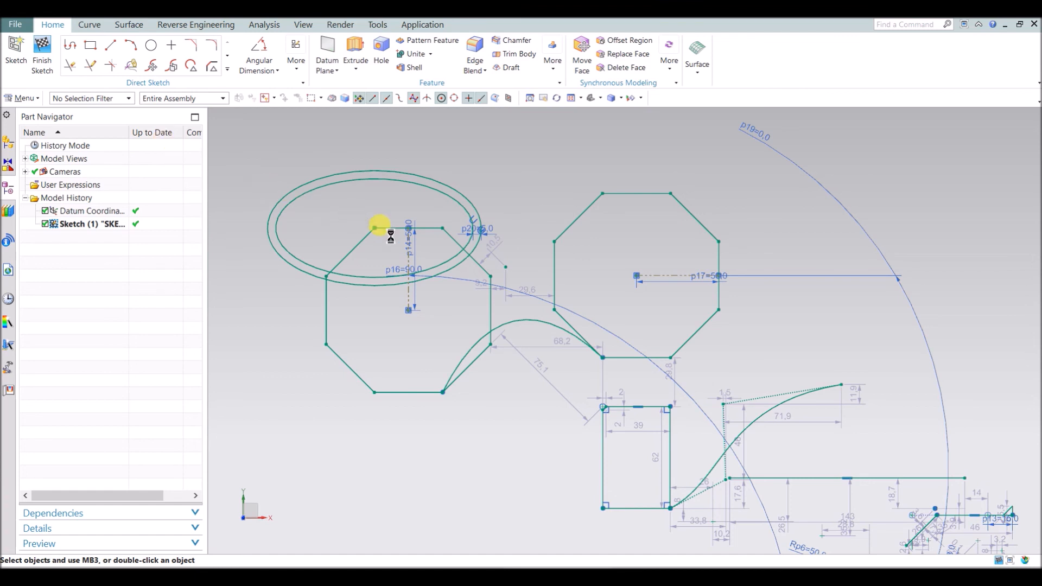
scroll(430, 296, down, 3)
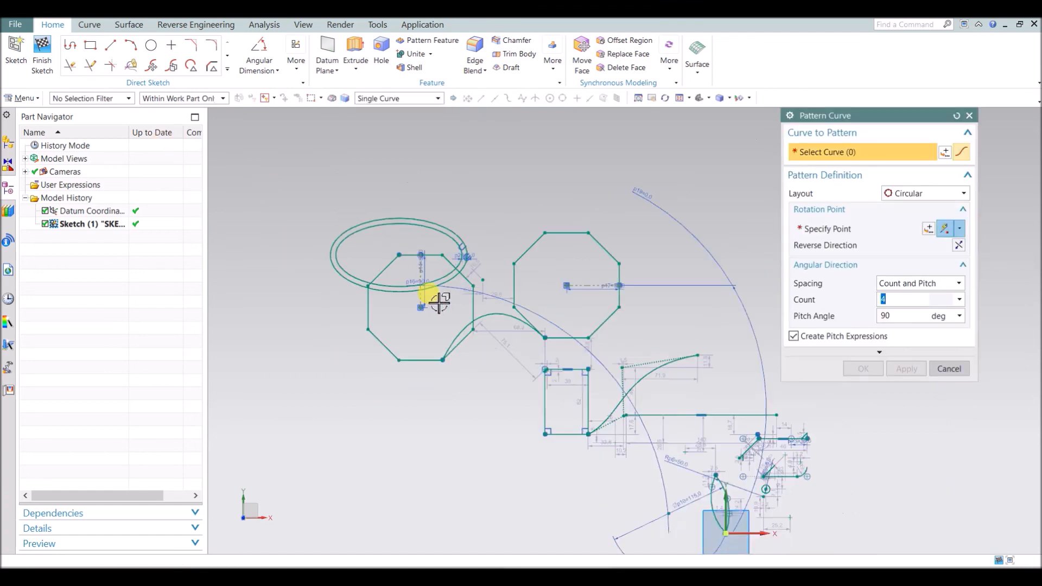
scroll(431, 296, up, 4)
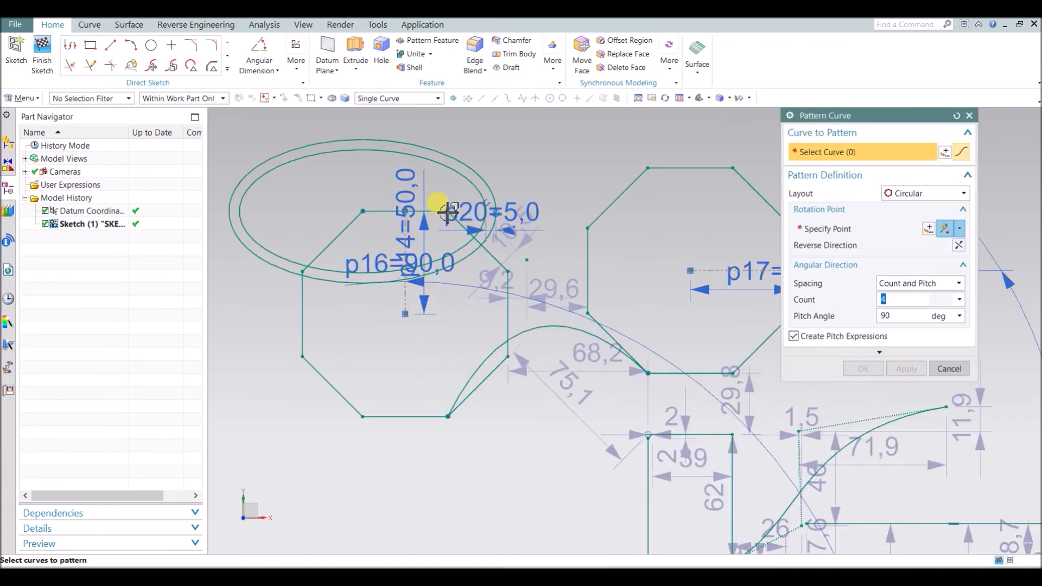
click(434, 162)
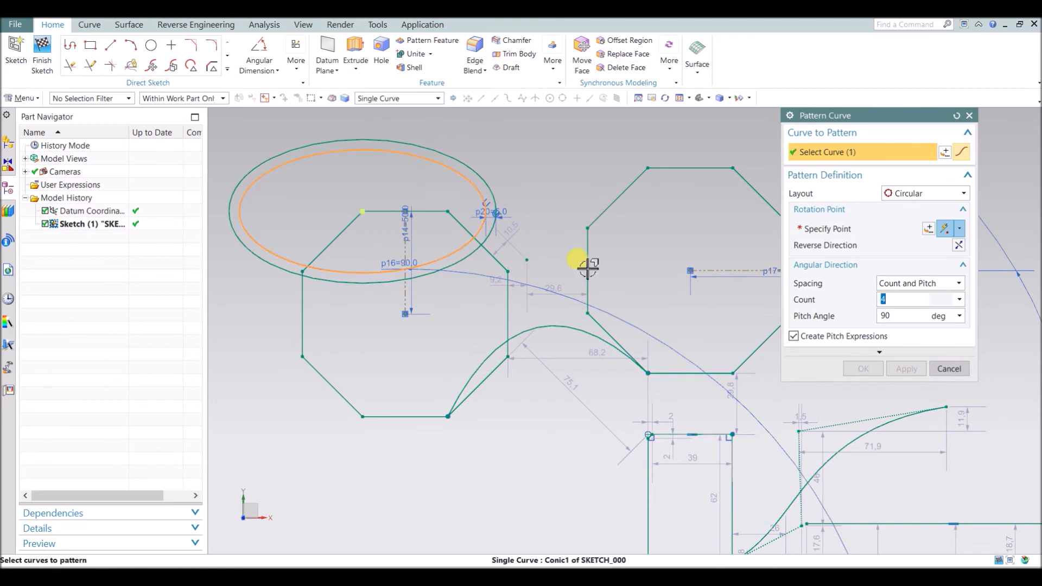
click(819, 227)
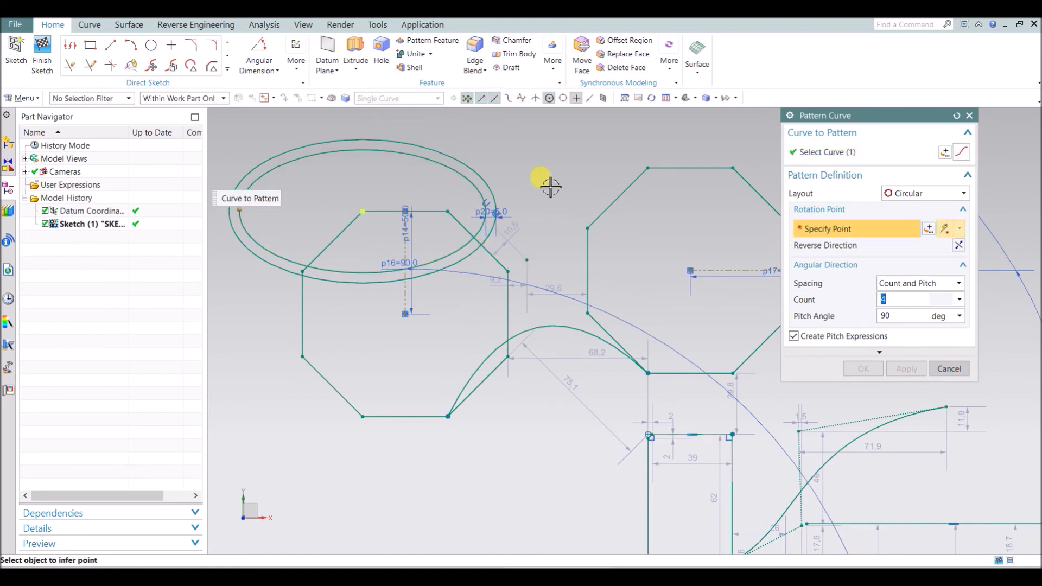
mouse_move(362, 216)
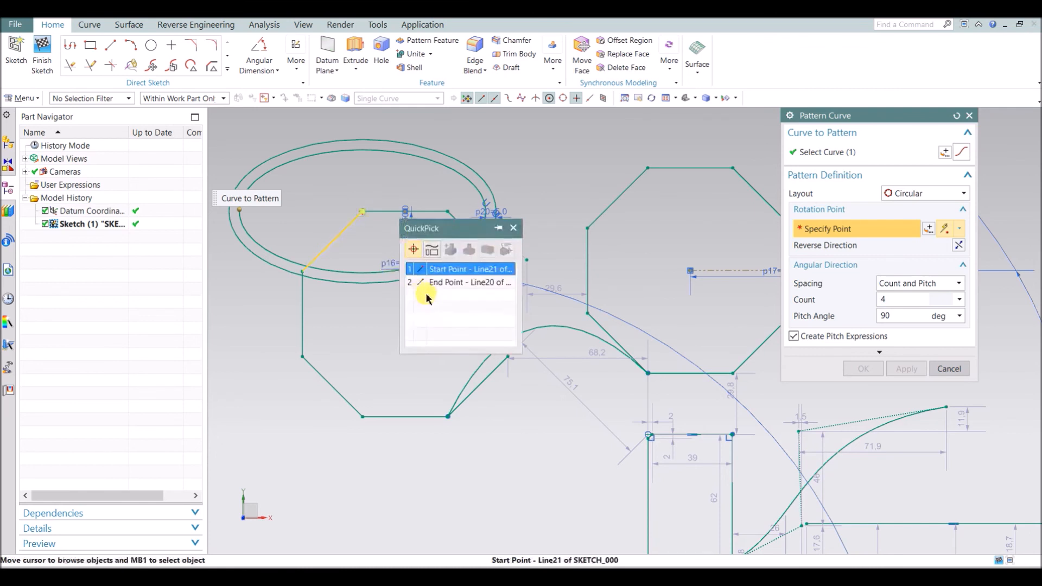
click(437, 271)
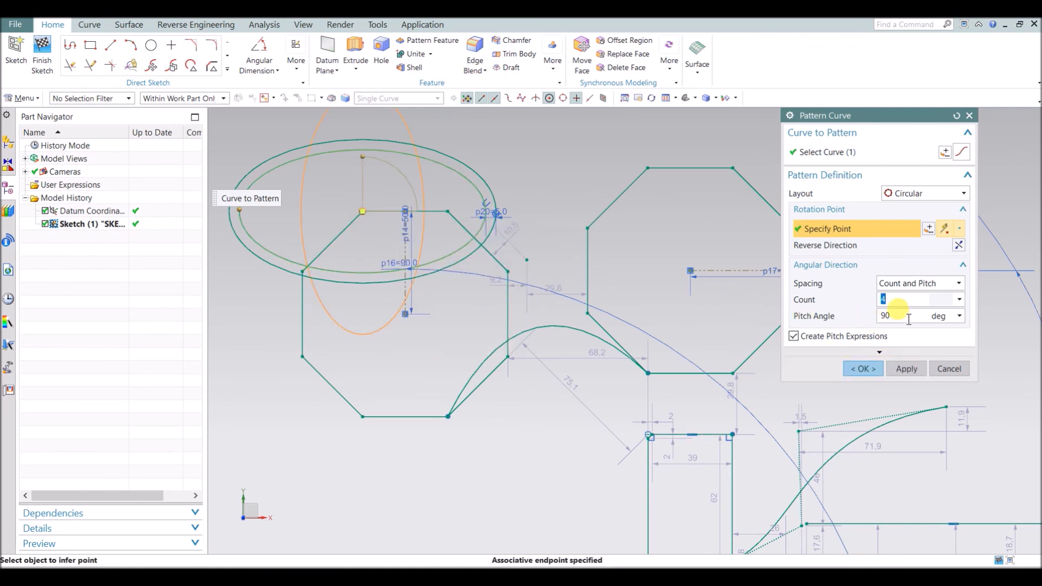
- Set the circular pattern's pitch angle to 360/2 degrees and its count to 4
click(885, 317)
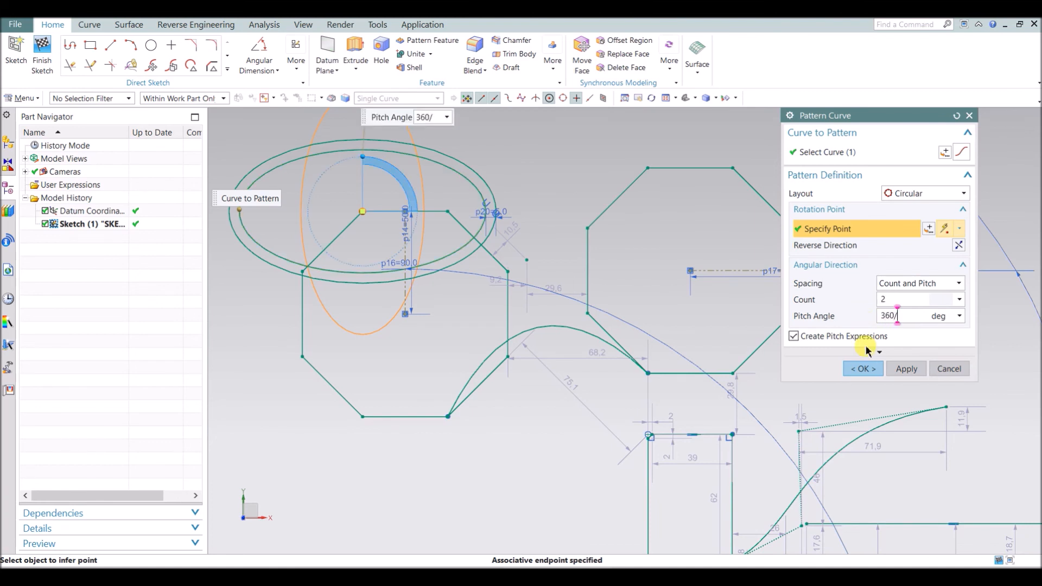
key(Return)
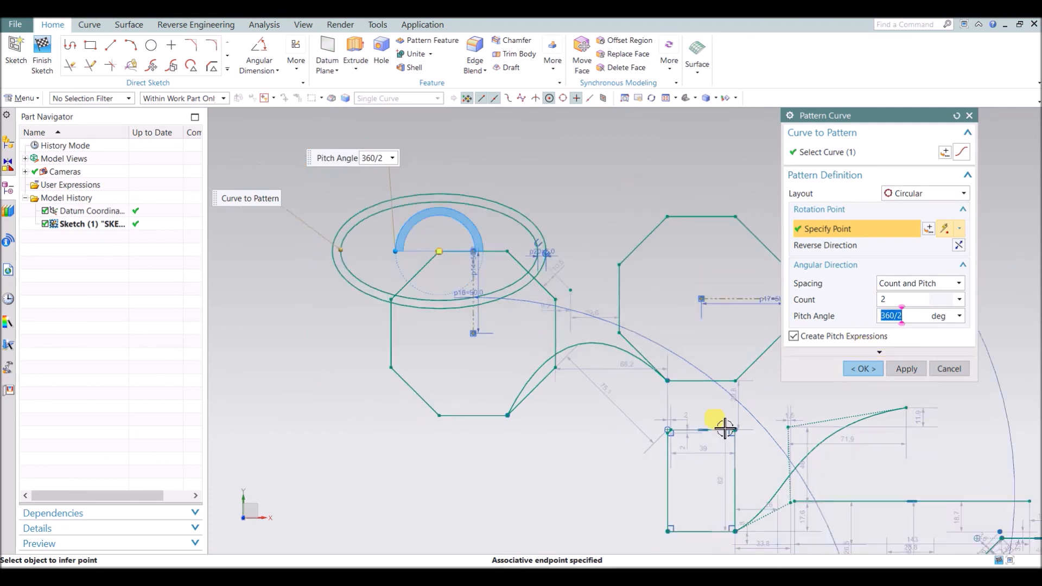
scroll(741, 418, down, 2)
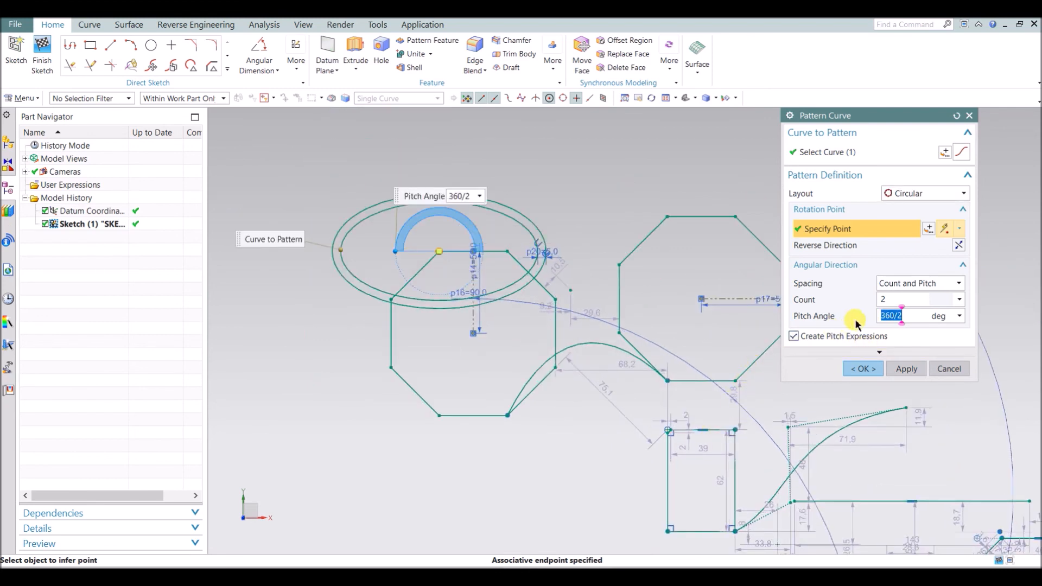
click(881, 300)
text(4)
key(Return)
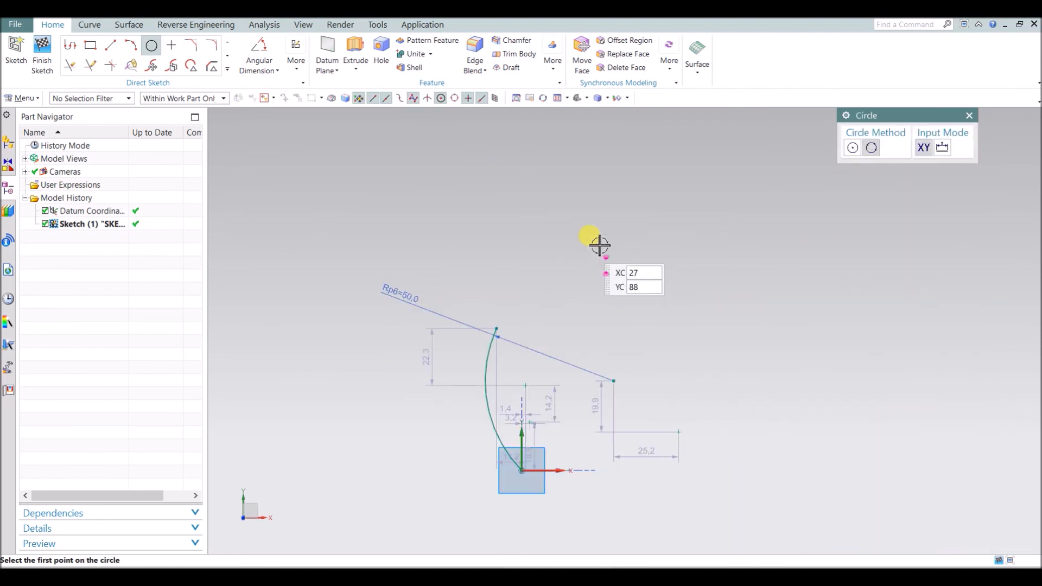
- Draw a circle about 57.5 mm in diameter by centre point and size, above the 50 mm radius arc
click(604, 247)
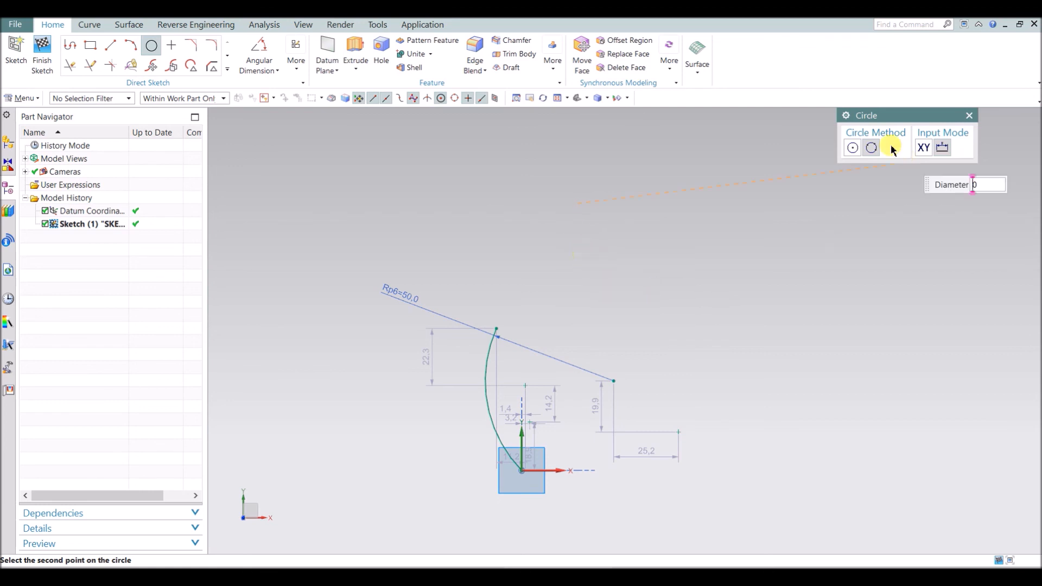
click(637, 246)
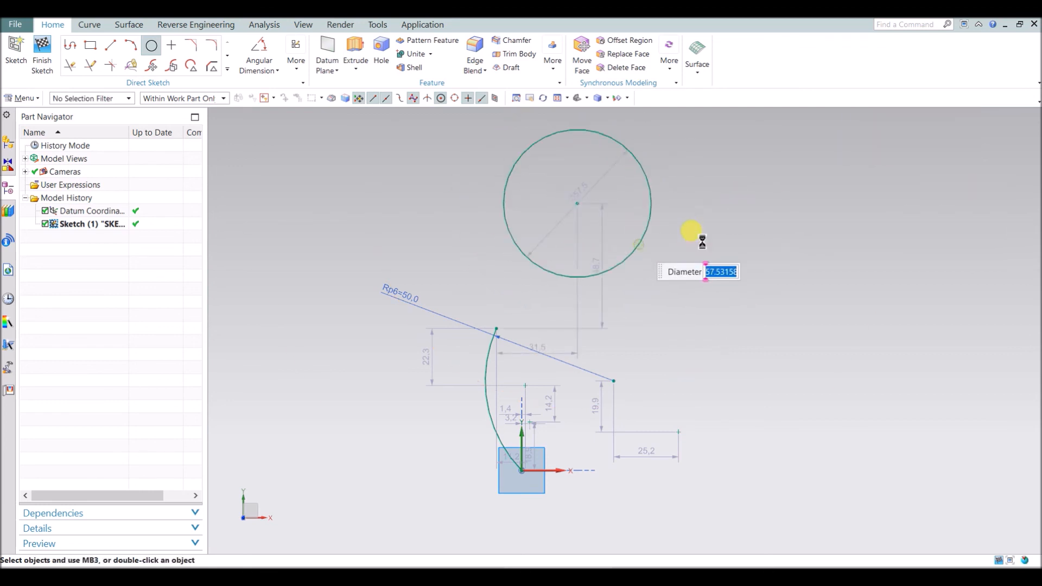
scroll(632, 310, down, 2)
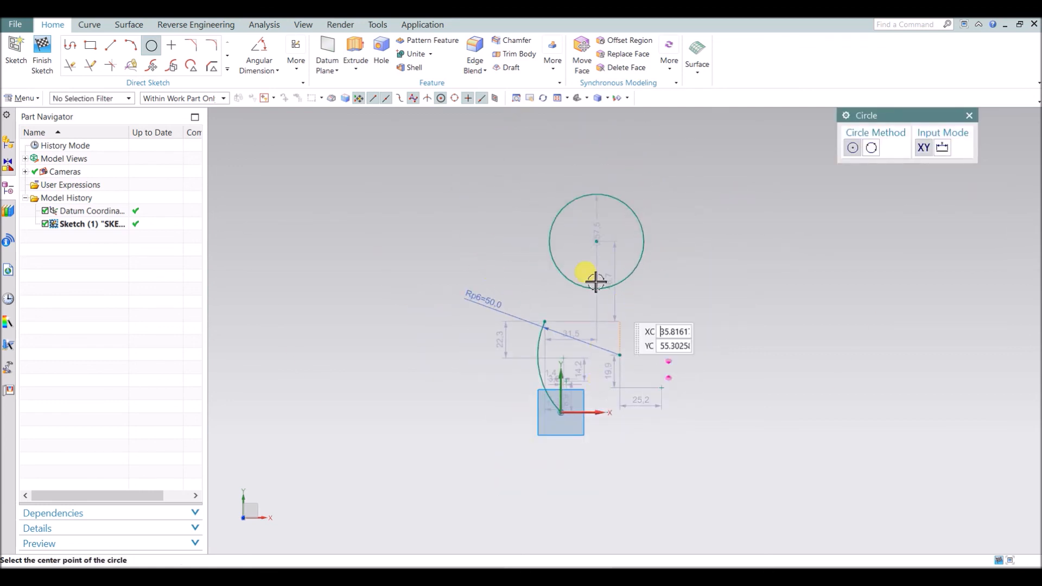
- Set up a circular curve pattern of the upper circle, rotating about the sketch origin
click(227, 70)
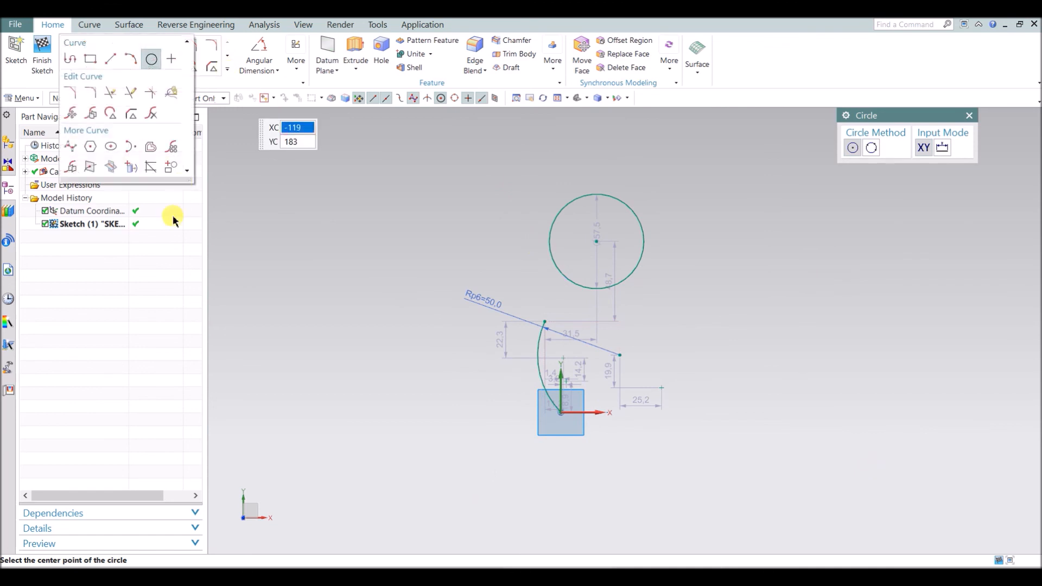
click(174, 159)
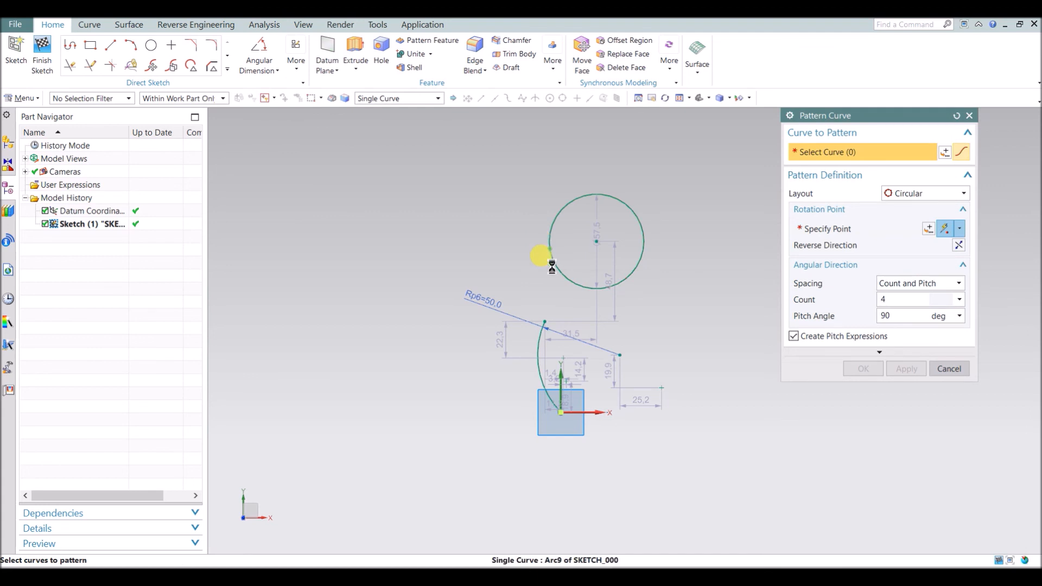
click(551, 255)
scroll(557, 292, down, 2)
click(812, 229)
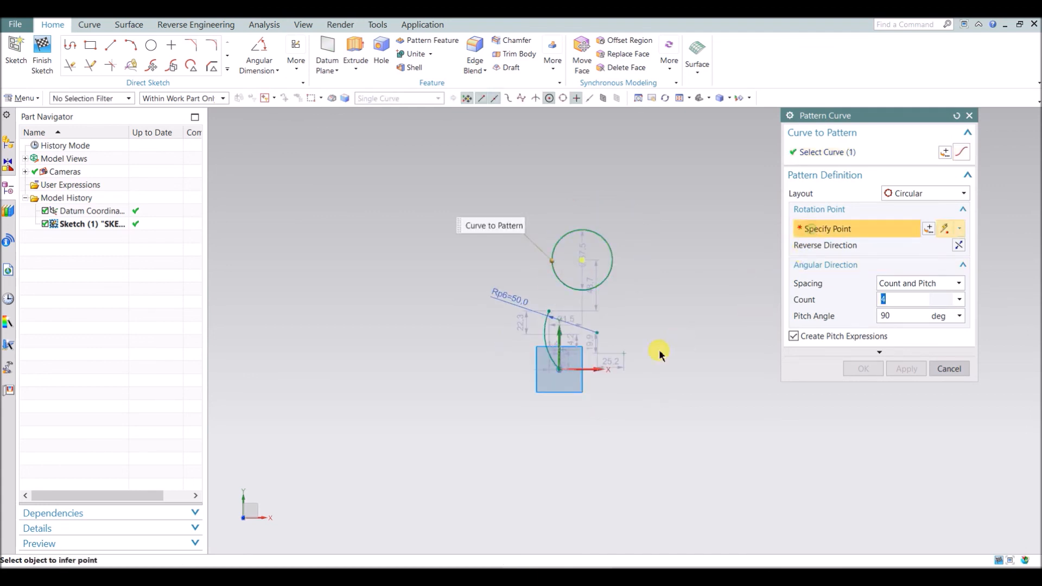
click(561, 370)
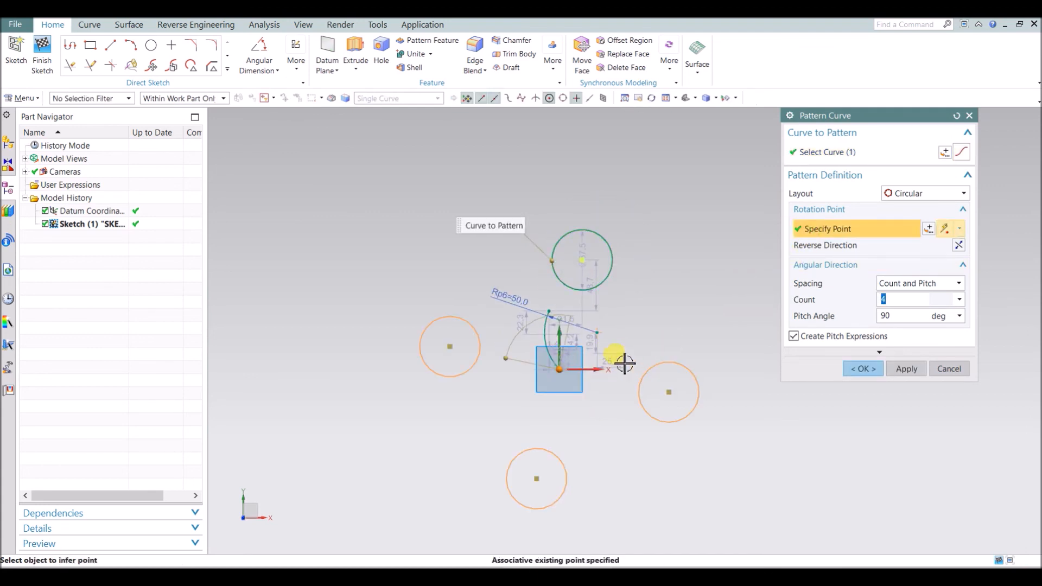
- Set the circular pattern's count to 8 and pitch angle to 360/8 degrees, and create the pattern
click(884, 317)
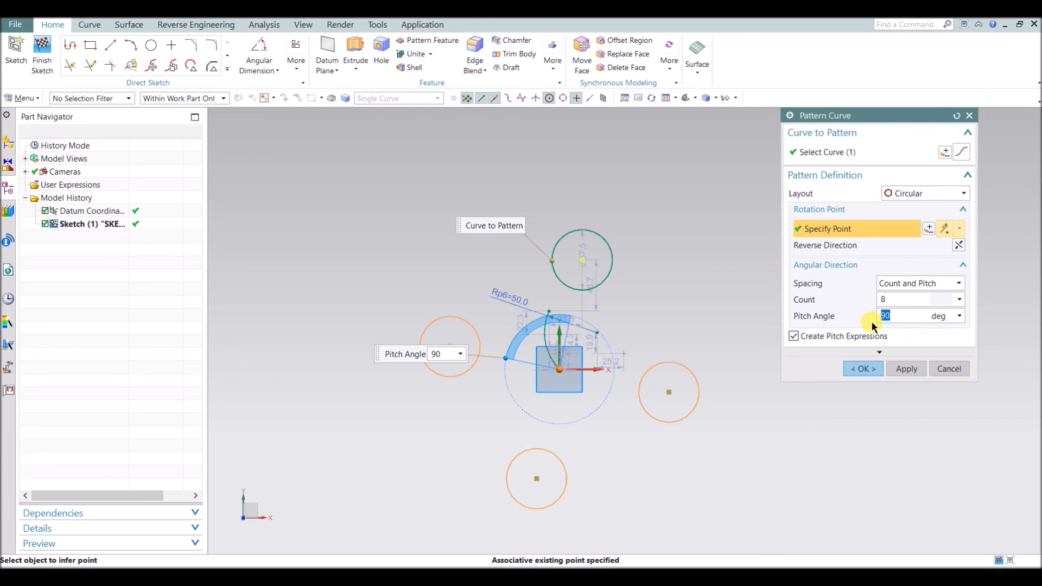
text(360/8)
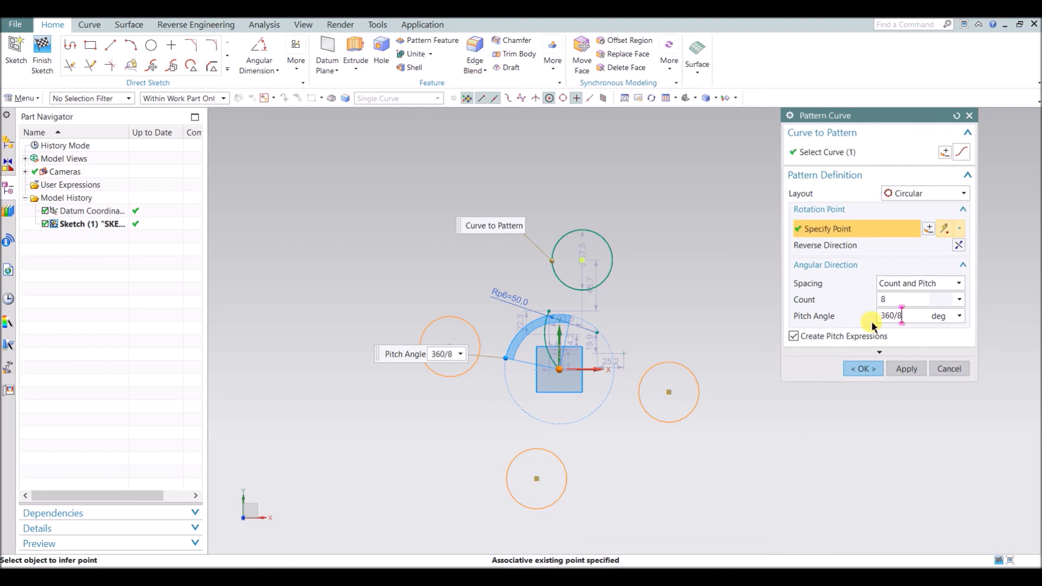
key(Return)
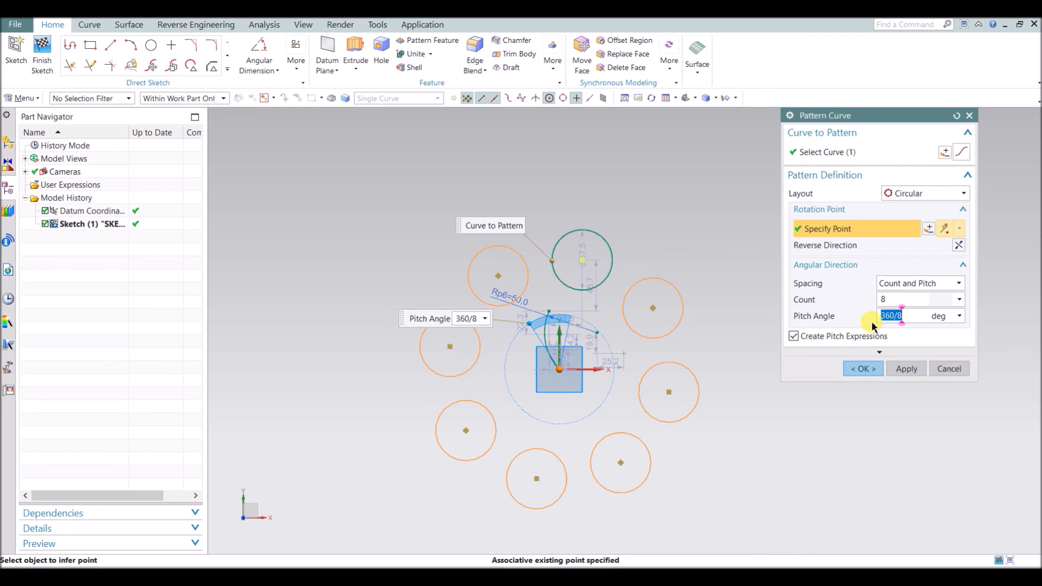
click(863, 368)
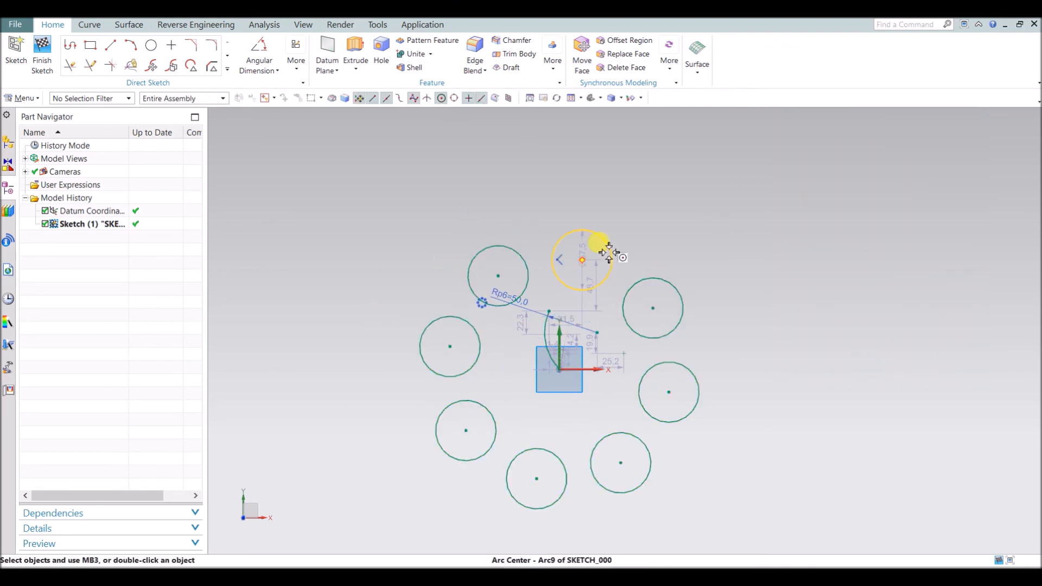
- Mirror the 50 mm radius arc about the sketch's vertical axis
click(227, 70)
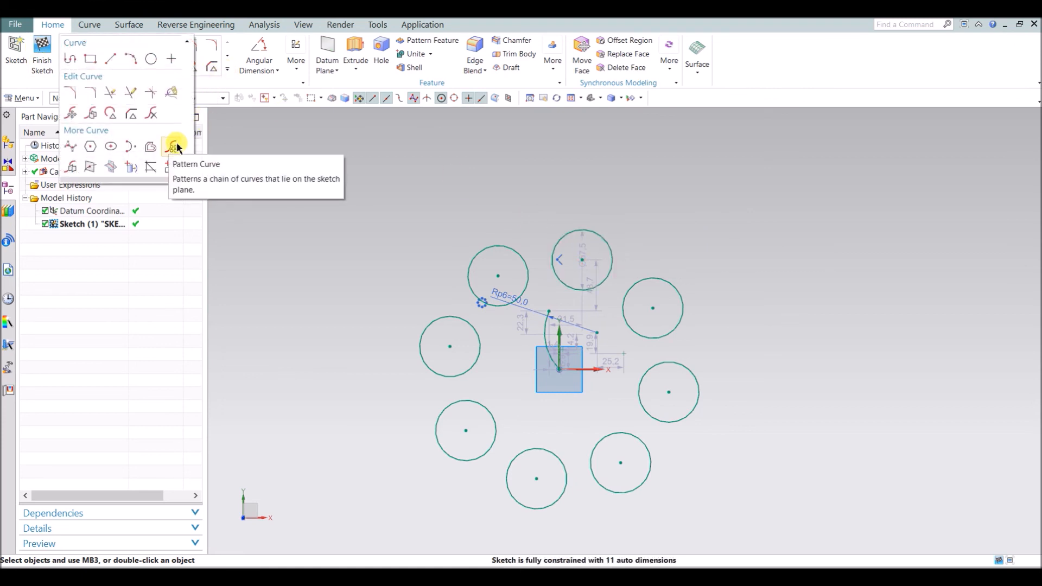
click(72, 168)
scroll(651, 356, up, 5)
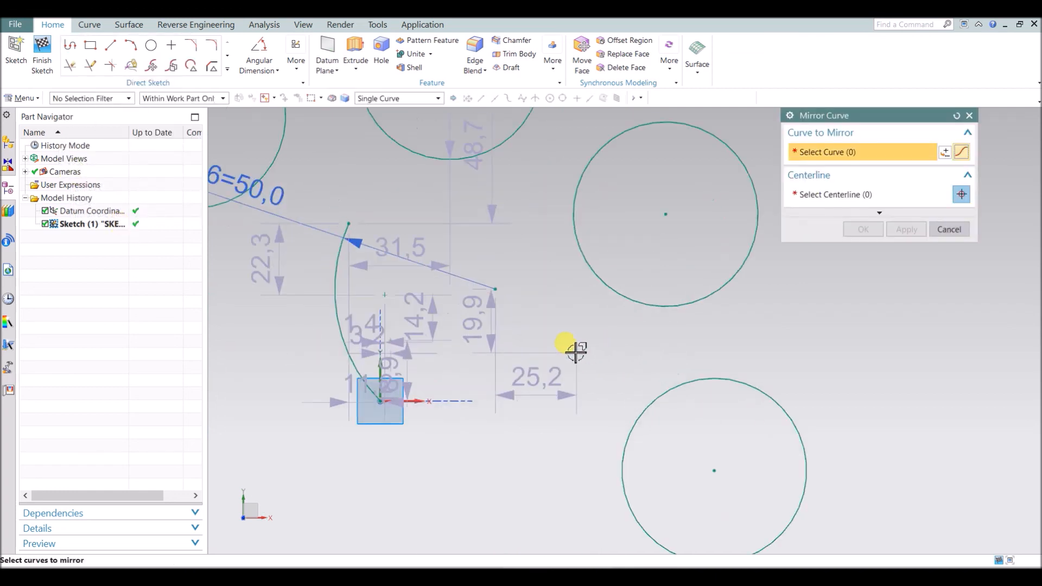
click(336, 287)
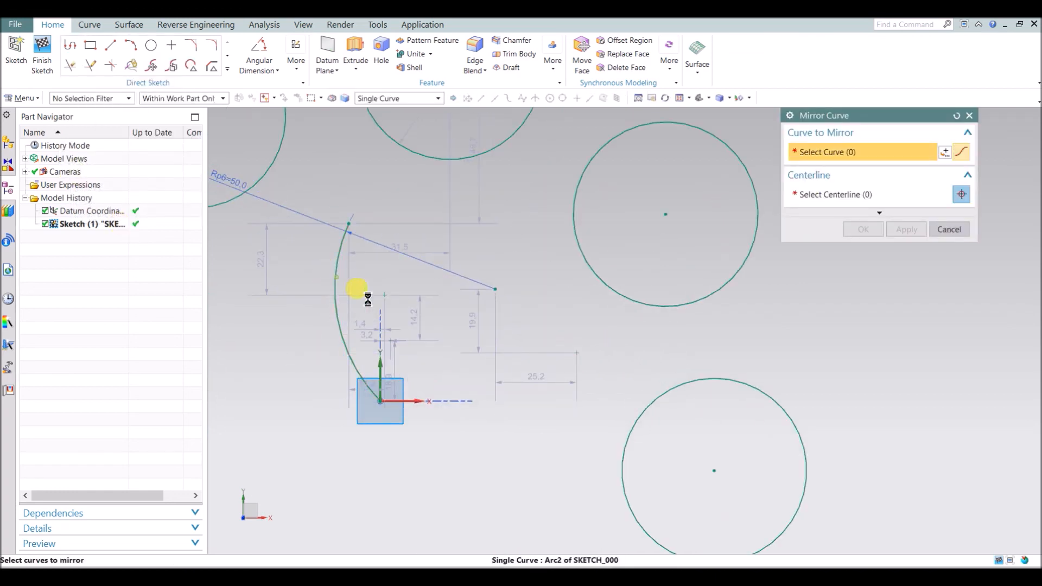
click(817, 195)
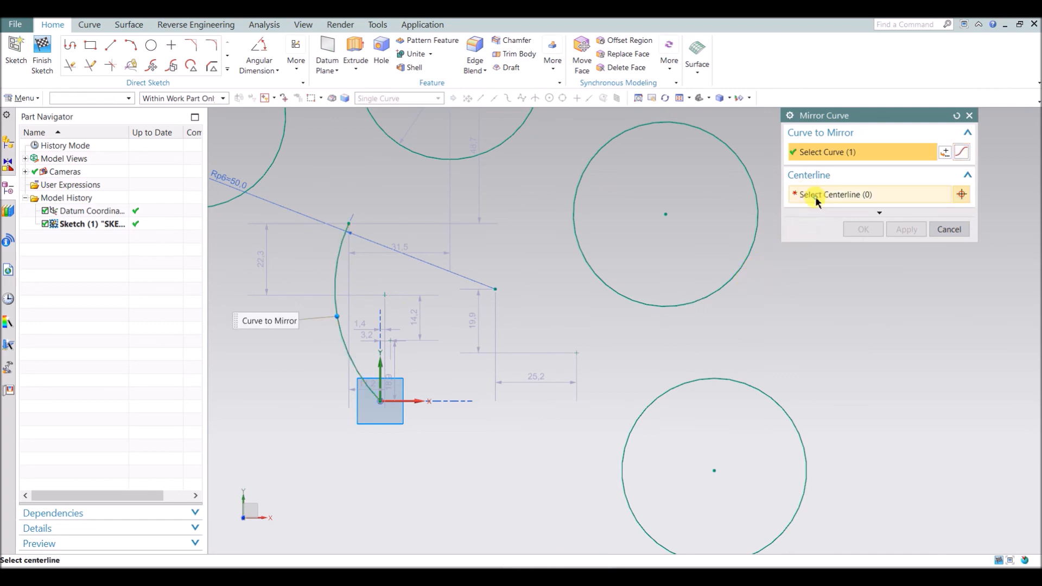
click(383, 369)
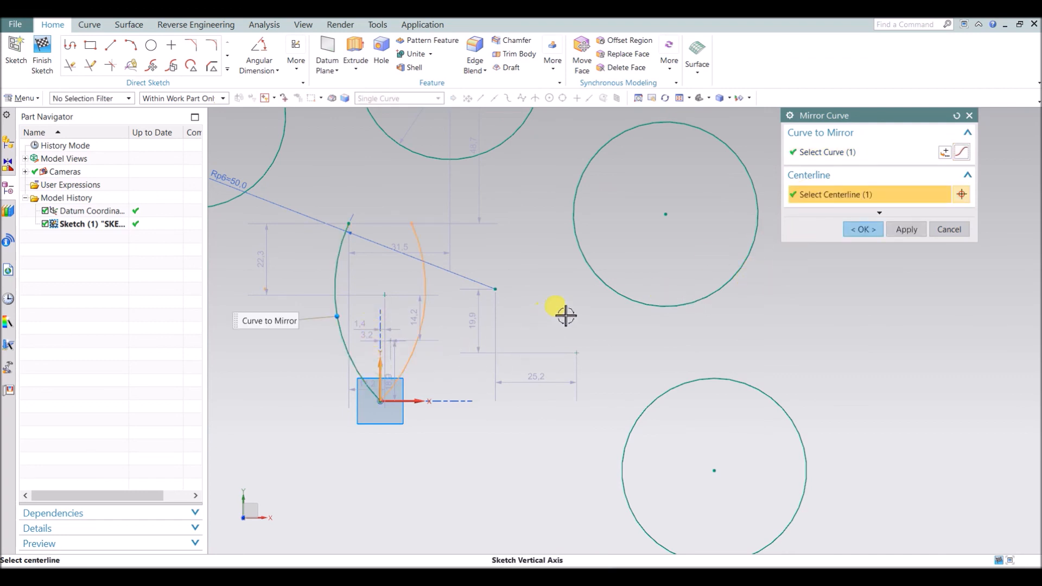
click(863, 230)
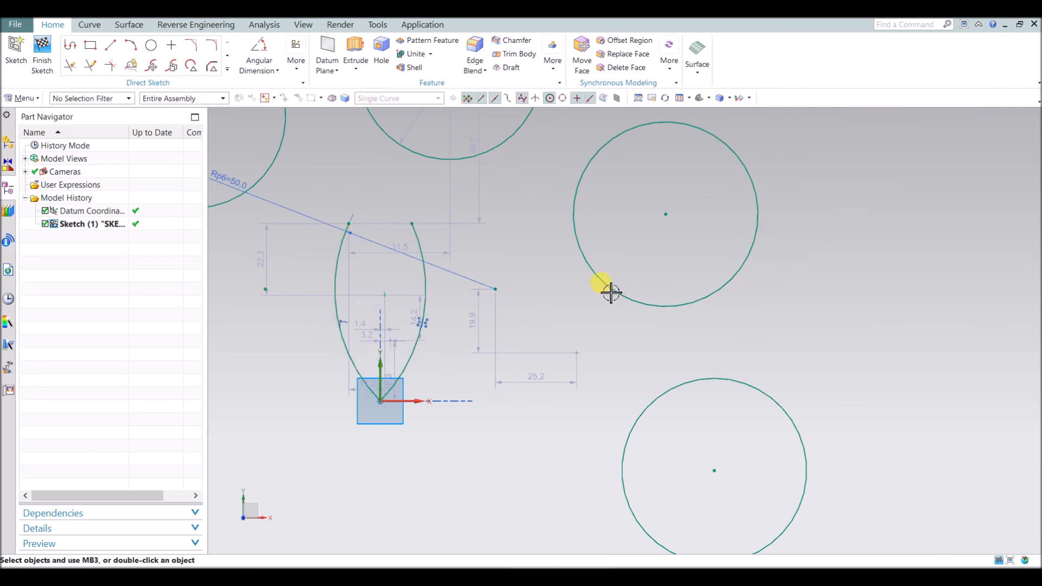
- Make a corner between the upper ends of the original arc and its mirrored copy
click(212, 66)
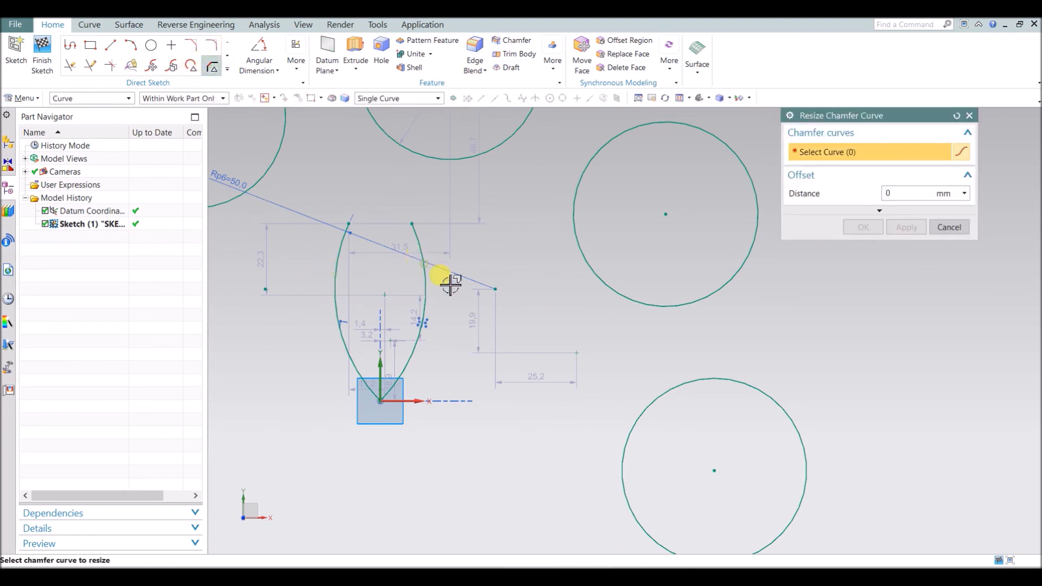
click(948, 226)
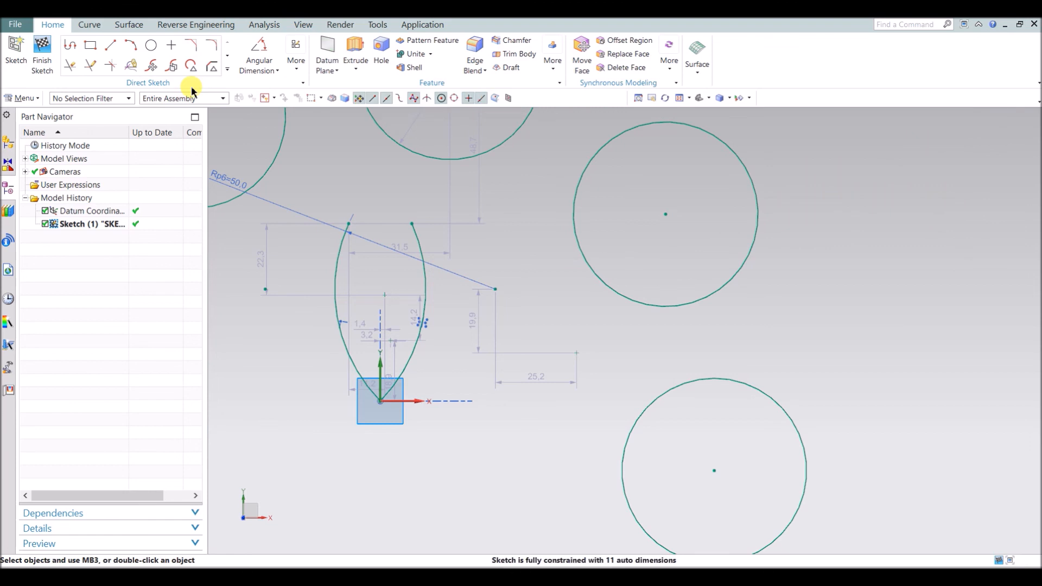
click(228, 69)
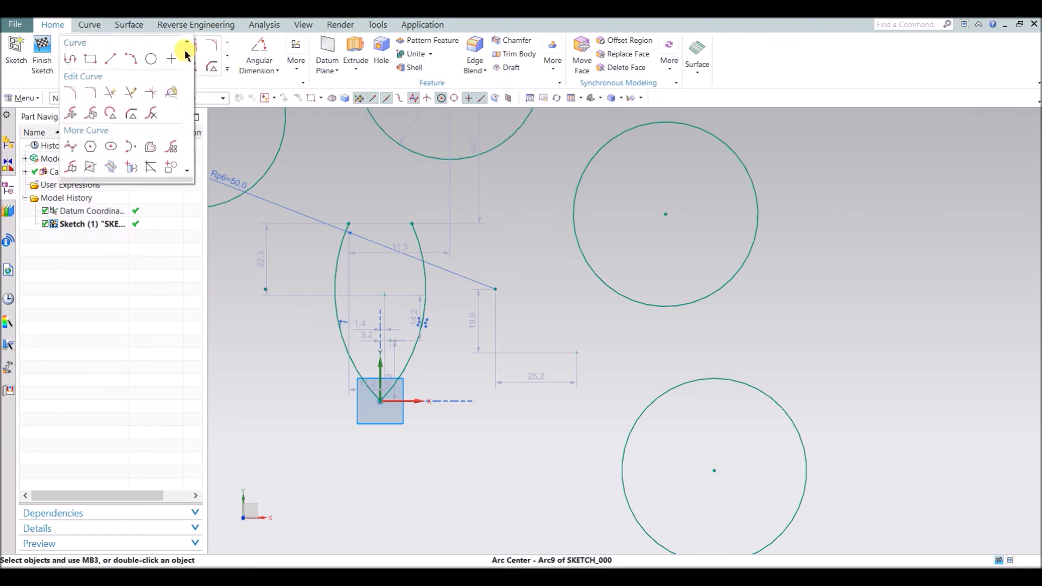
click(111, 66)
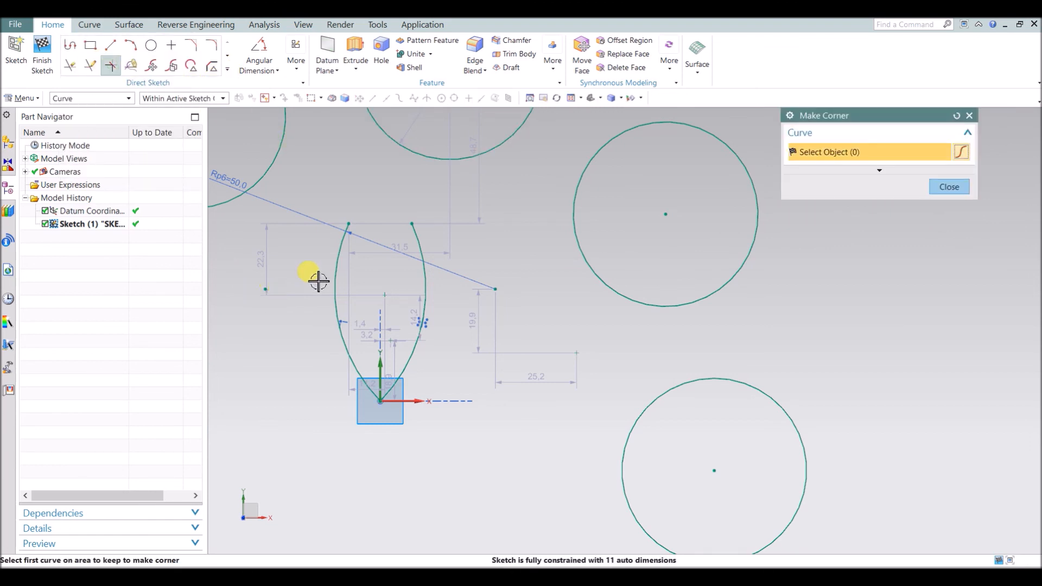
click(336, 268)
click(416, 248)
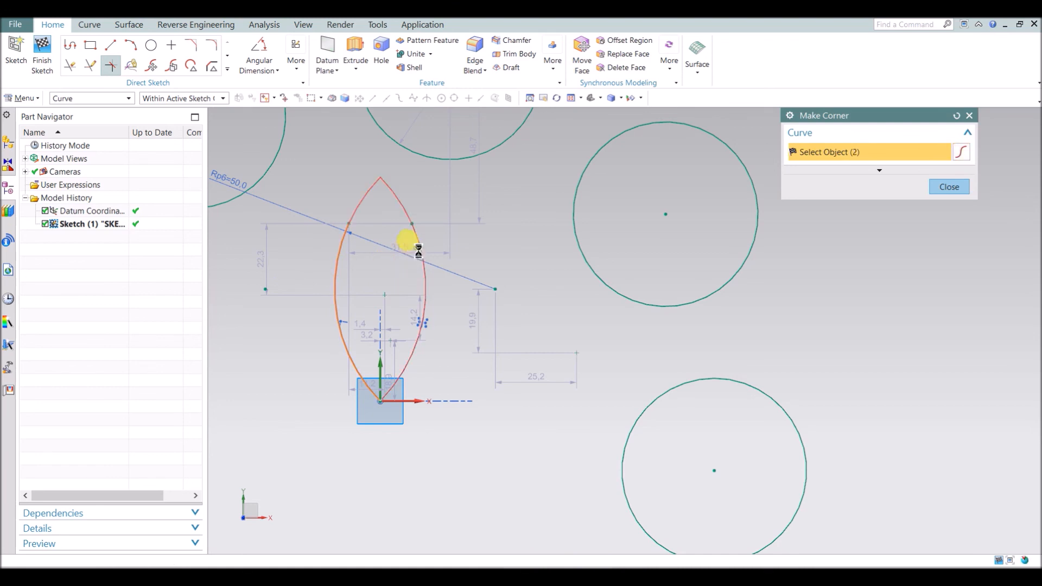
click(949, 187)
scroll(865, 211, down, 3)
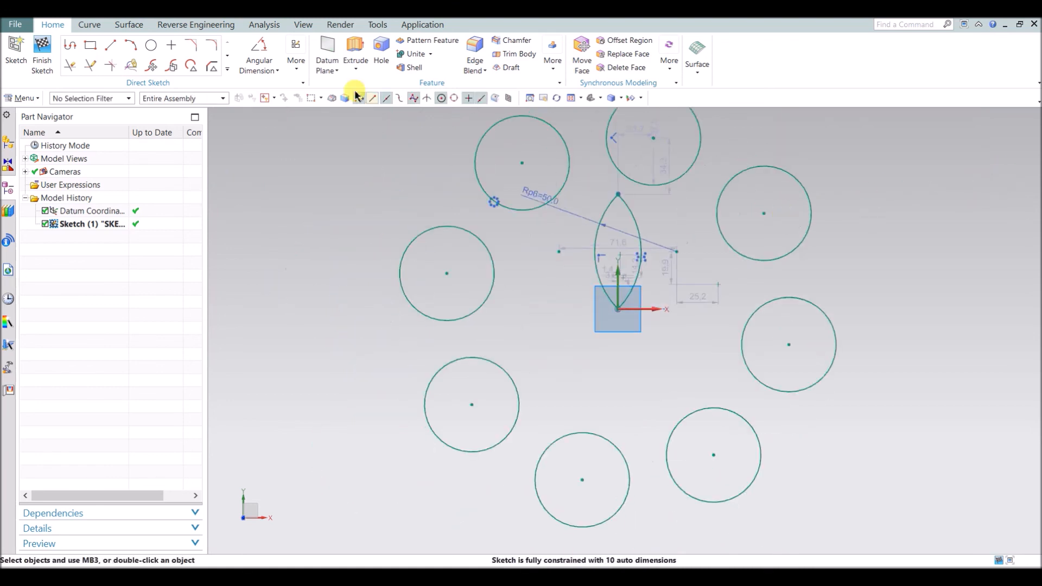
- Create a derived line parallel to the long slanted line, offset about 111 mm above it
click(227, 68)
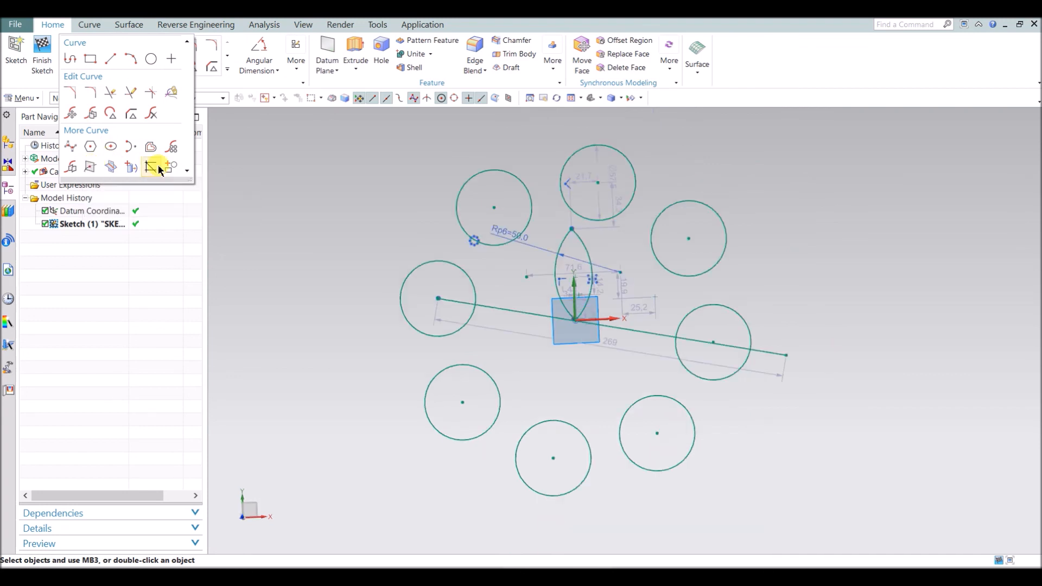
click(157, 169)
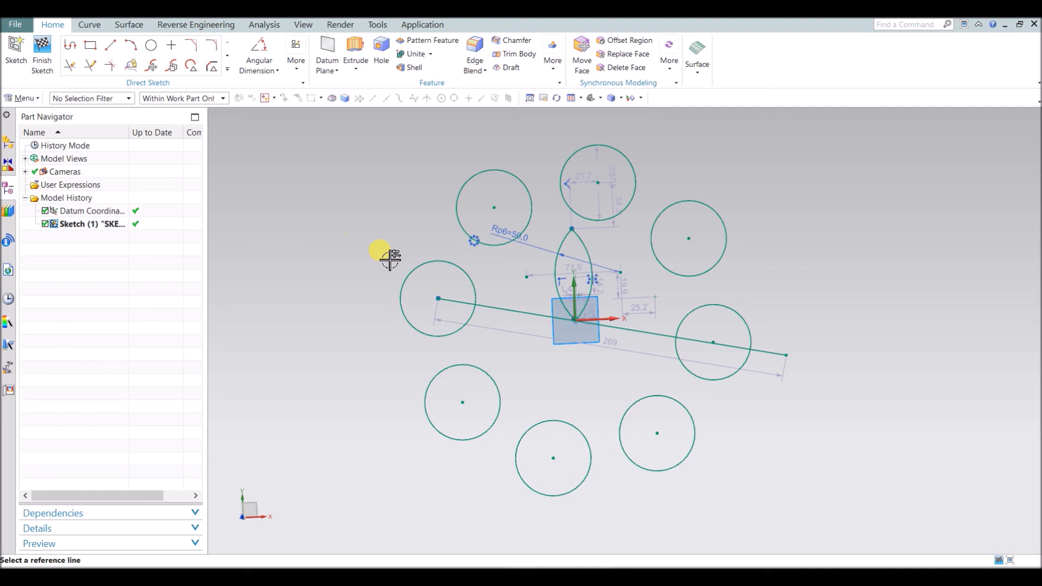
click(496, 307)
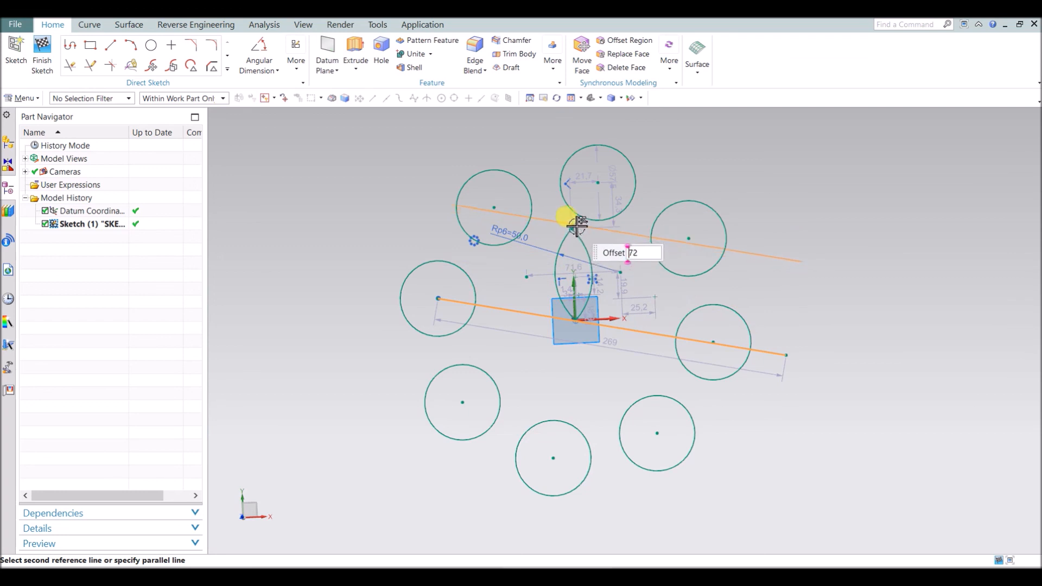
click(460, 153)
click(227, 69)
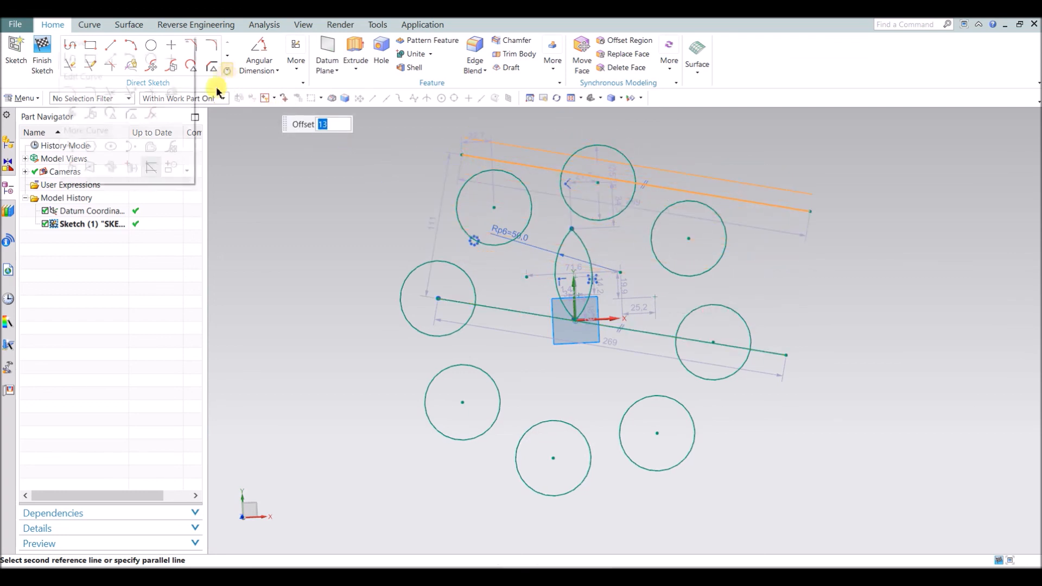
click(180, 167)
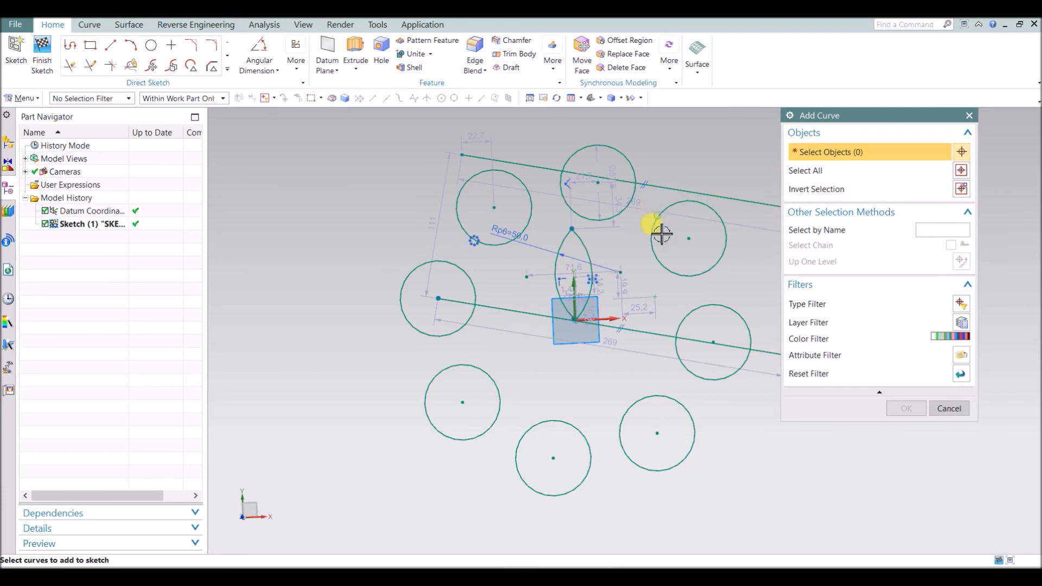
key(Escape)
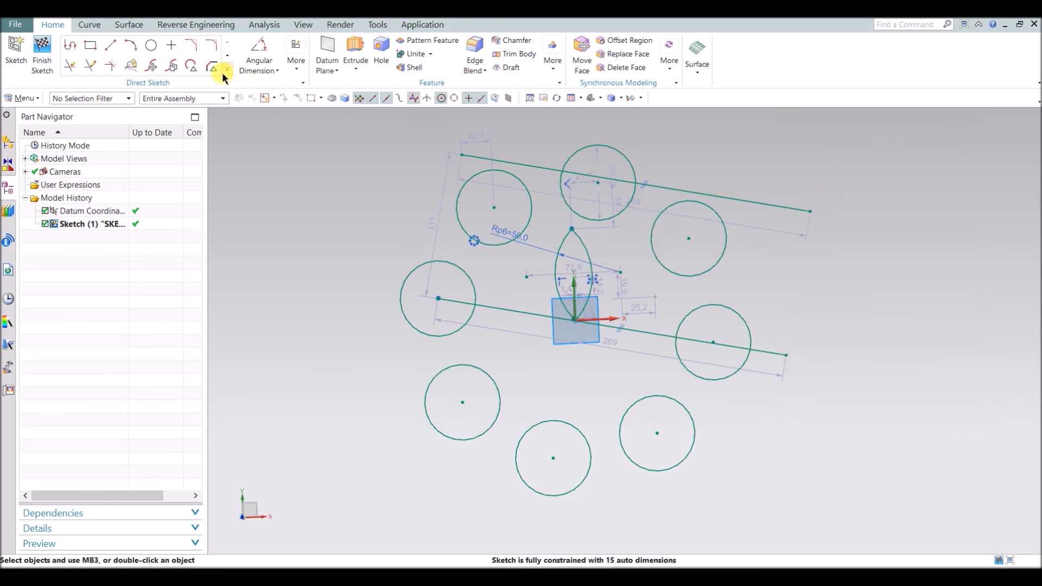
click(225, 72)
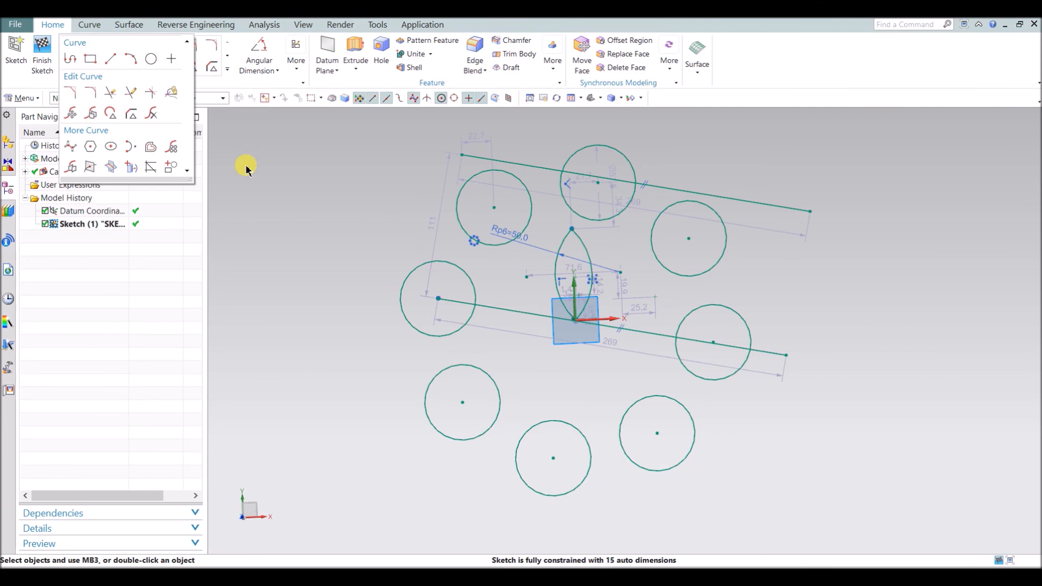
click(281, 188)
scroll(306, 211, down, 1)
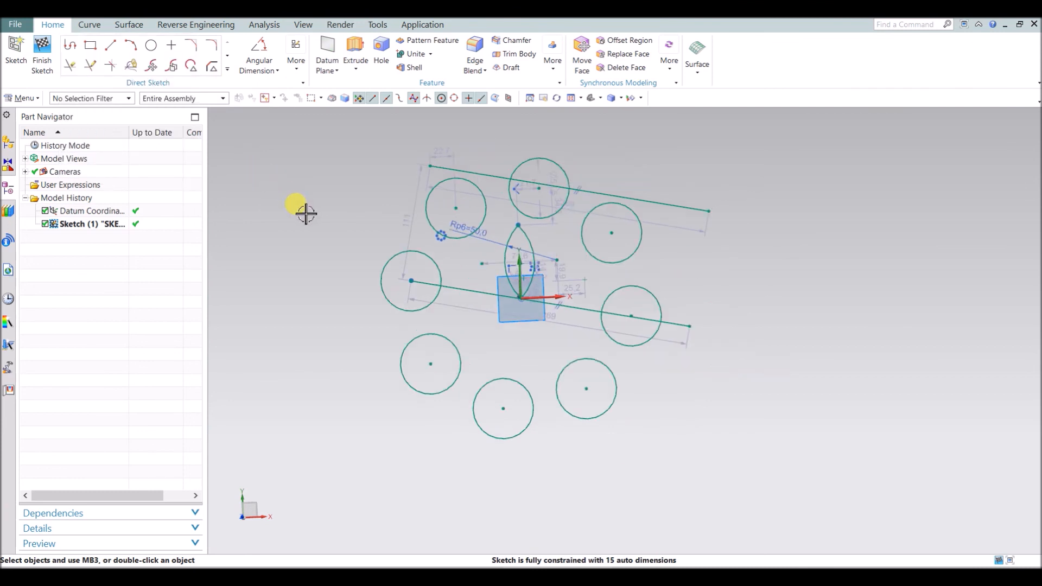
scroll(306, 213, down, 2)
mouse_move(306, 214)
middle_down()
mouse_move(291, 184)
mouse_move(303, 205)
middle_up()
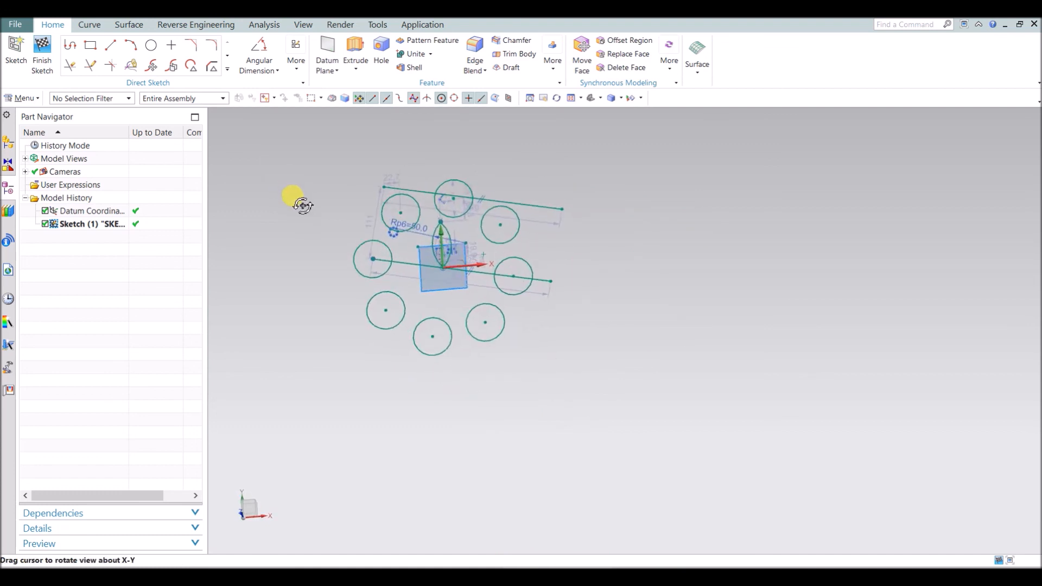